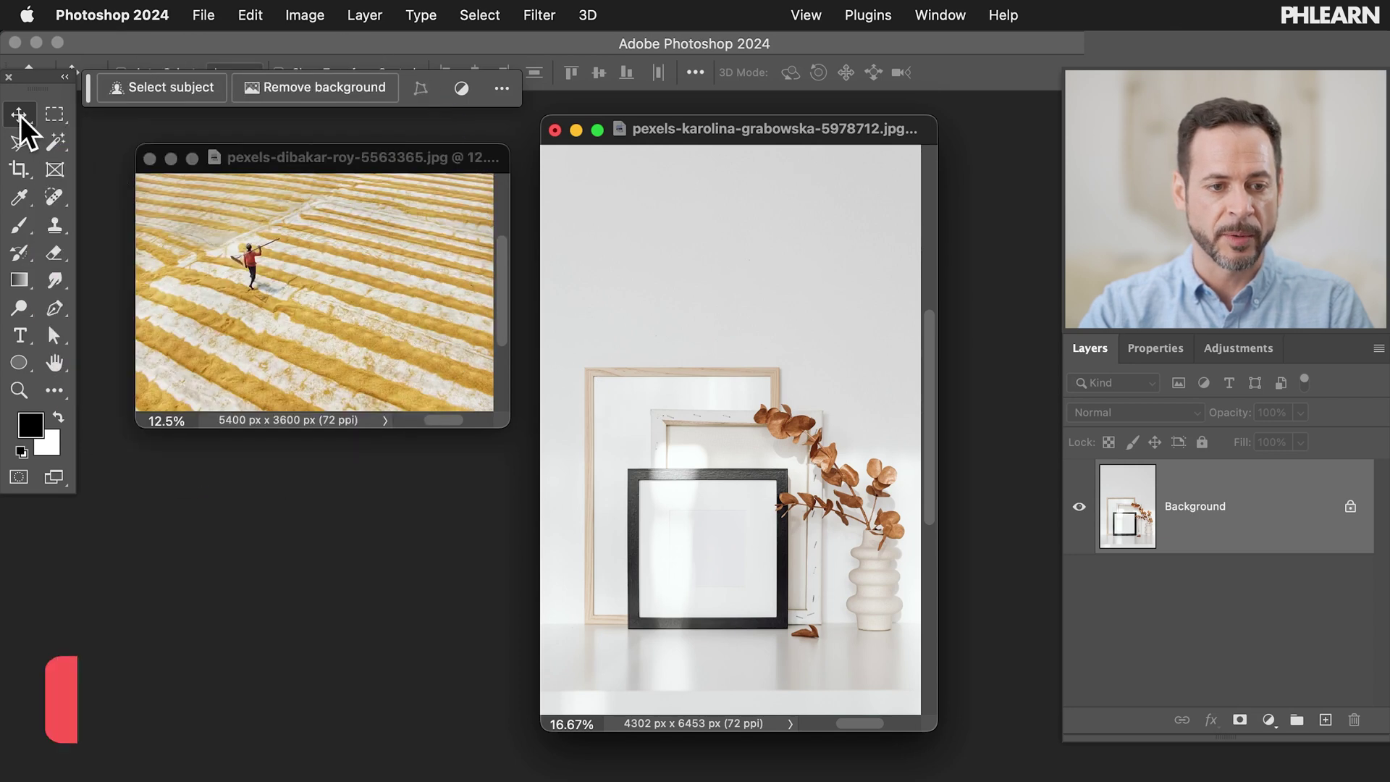
# Step: Make the aerial rice-field photo the active document
pyautogui.click(264, 270)
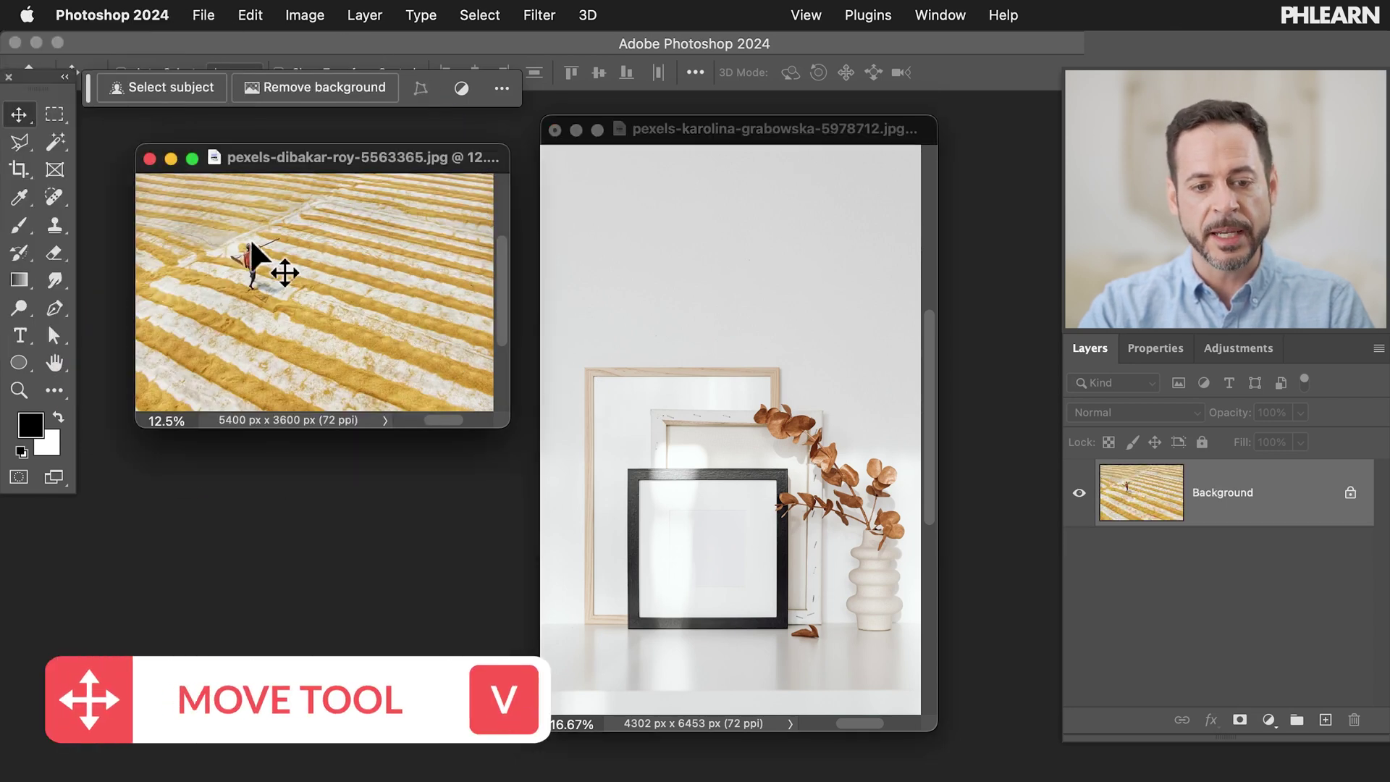
# Step: Drag the rice-field photo into the frame mockup and shift it right and down
pyautogui.moveTo(413, 270); pyautogui.dragTo(760, 394)
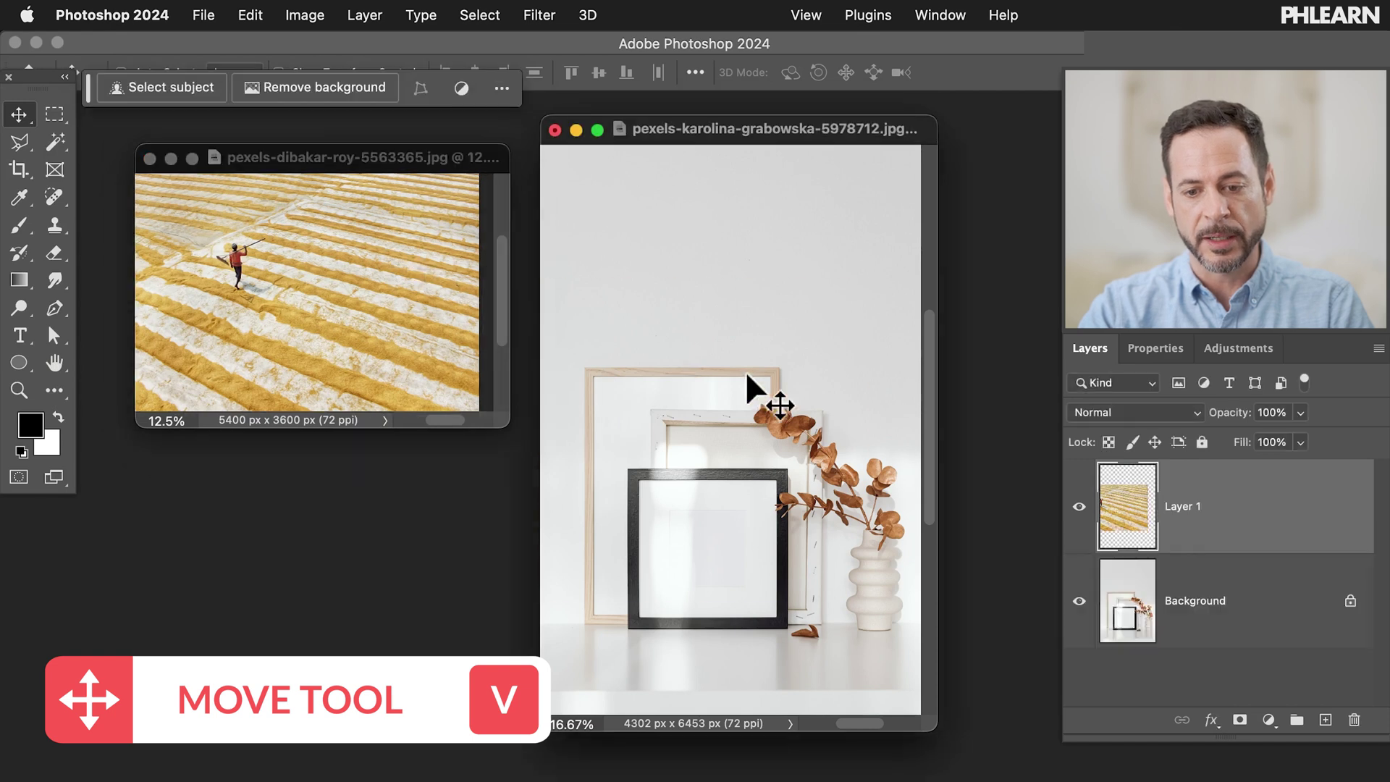
pyautogui.press('f')
pyautogui.scroll(5, 726, 441)
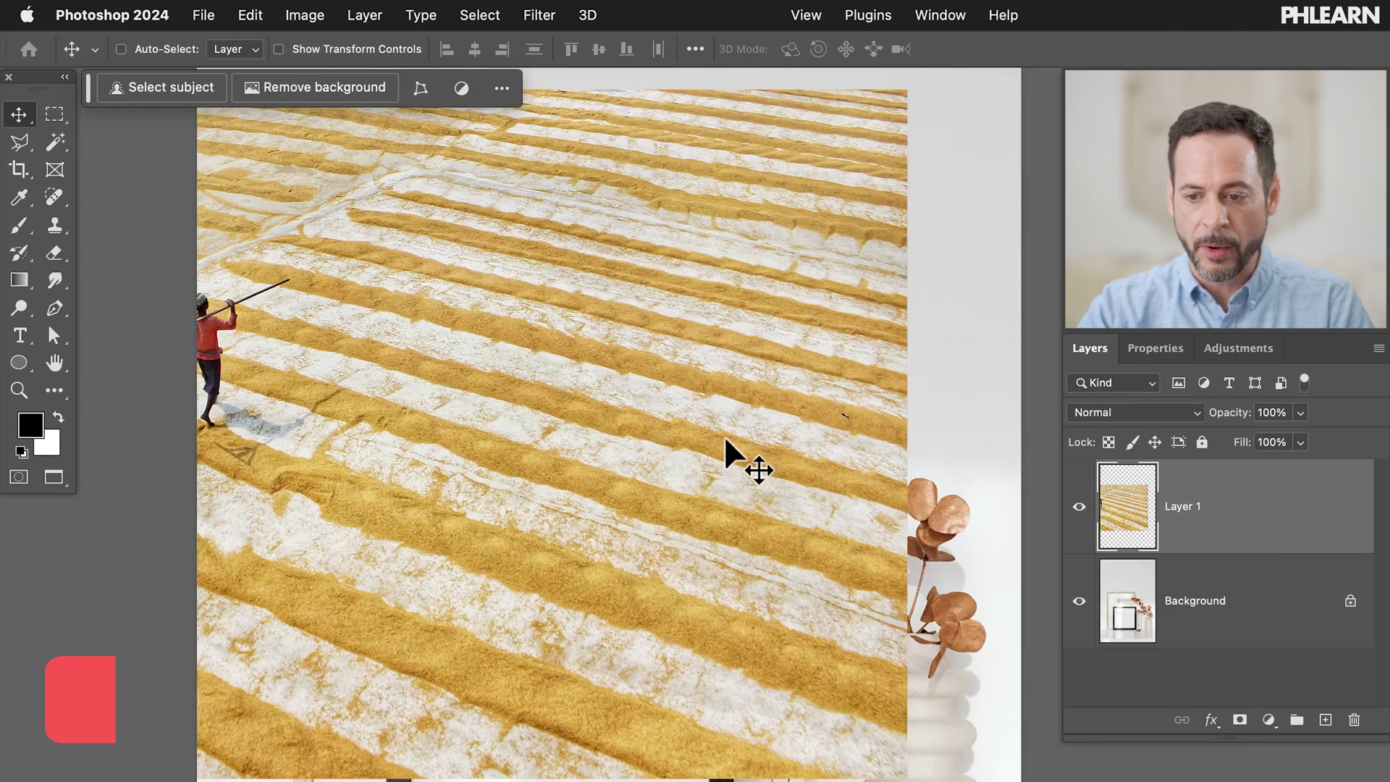
pyautogui.moveTo(402, 369); pyautogui.dragTo(692, 441)
# Step: Hide the rice-field layer and add an empty Layer 2 above the Background
pyautogui.click(1078, 508)
pyautogui.scroll(-3, 782, 512)
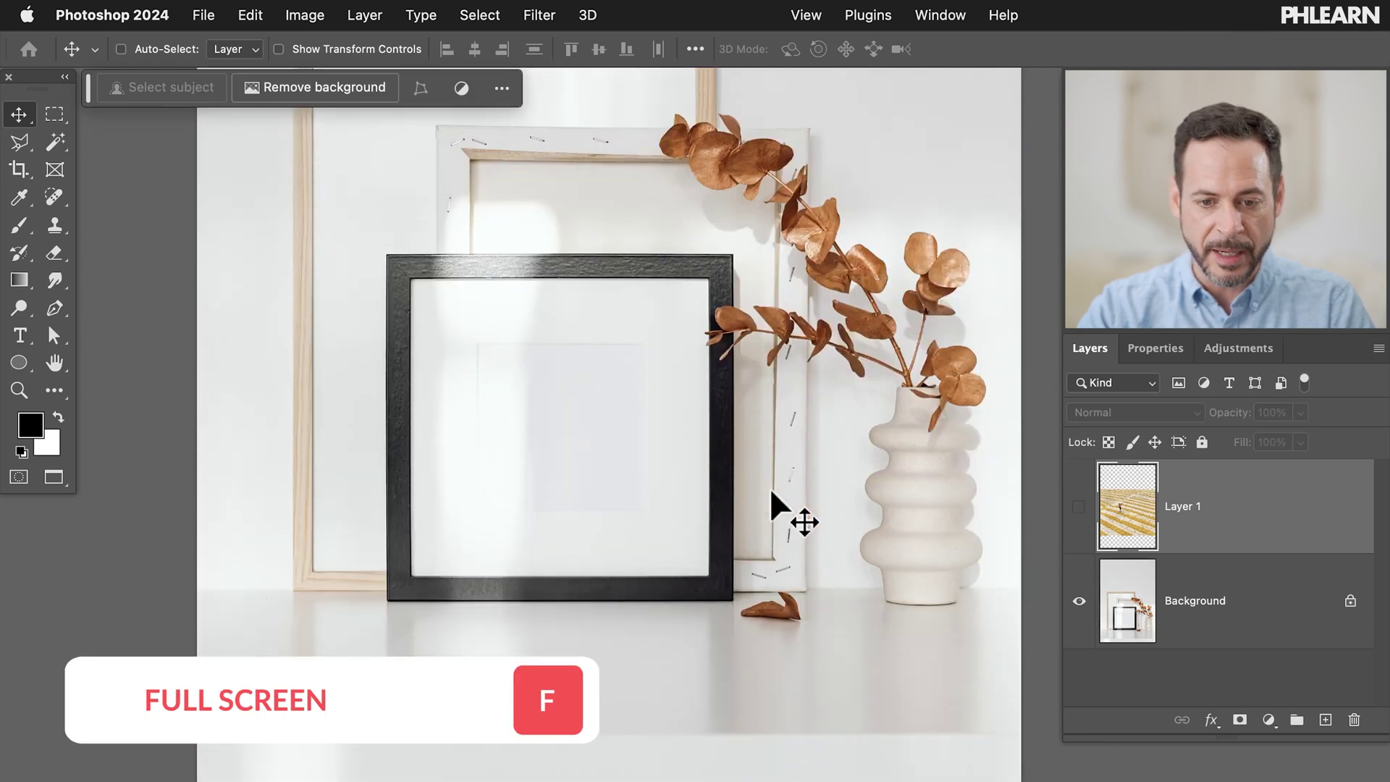
pyautogui.scroll(5, 465, 397)
pyautogui.scroll(-2, 458, 384)
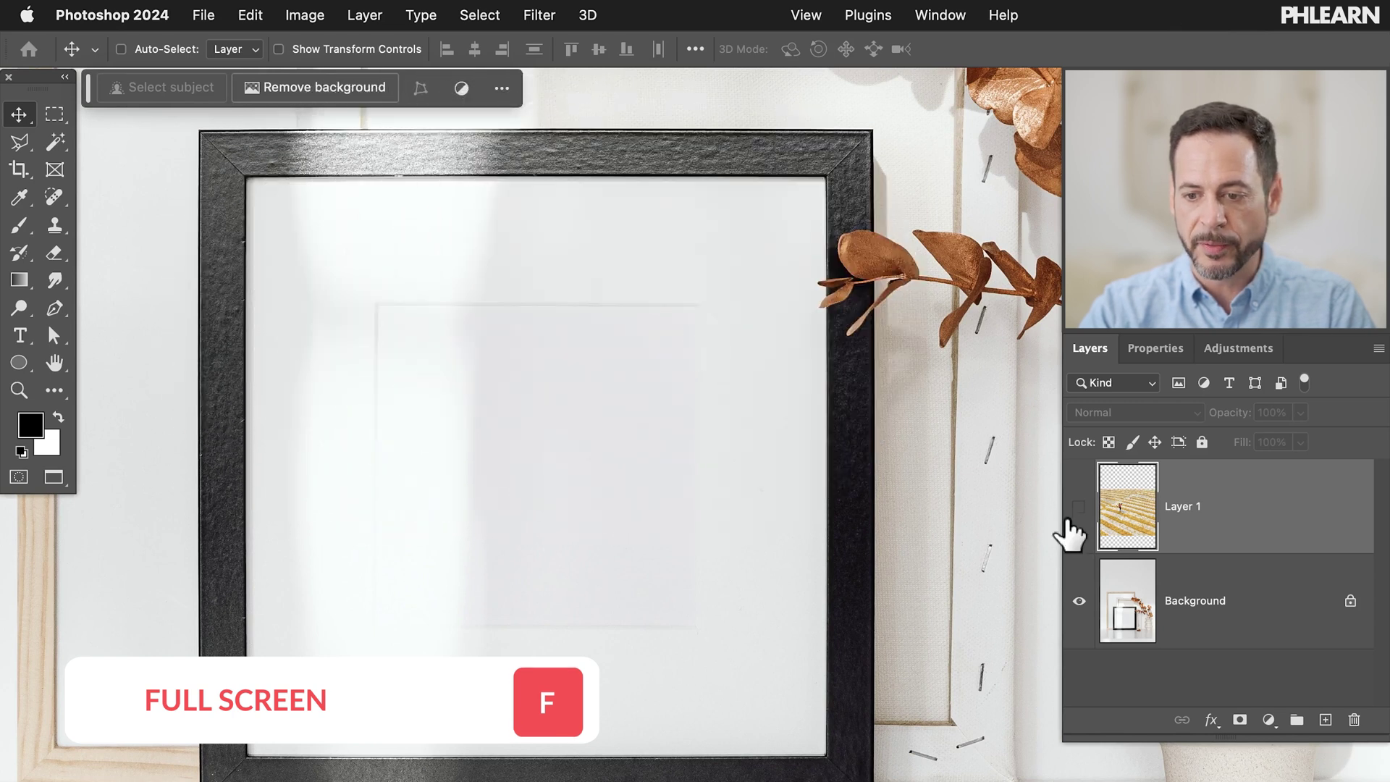
pyautogui.click(1235, 636)
pyautogui.click(1325, 720)
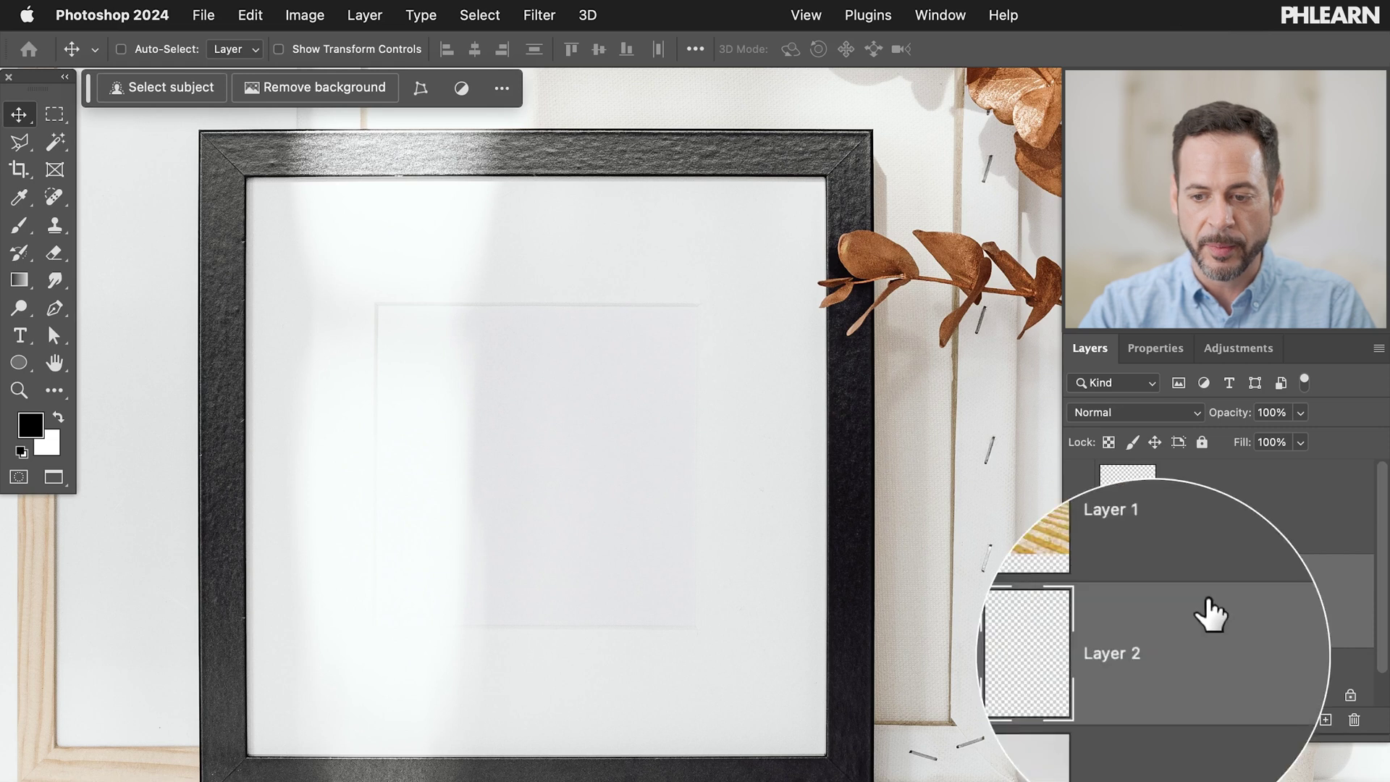
# Step: With a small Spot Healing Brush, heal the mat lines along the frame's top, left and bottom edges
pyautogui.press('j')
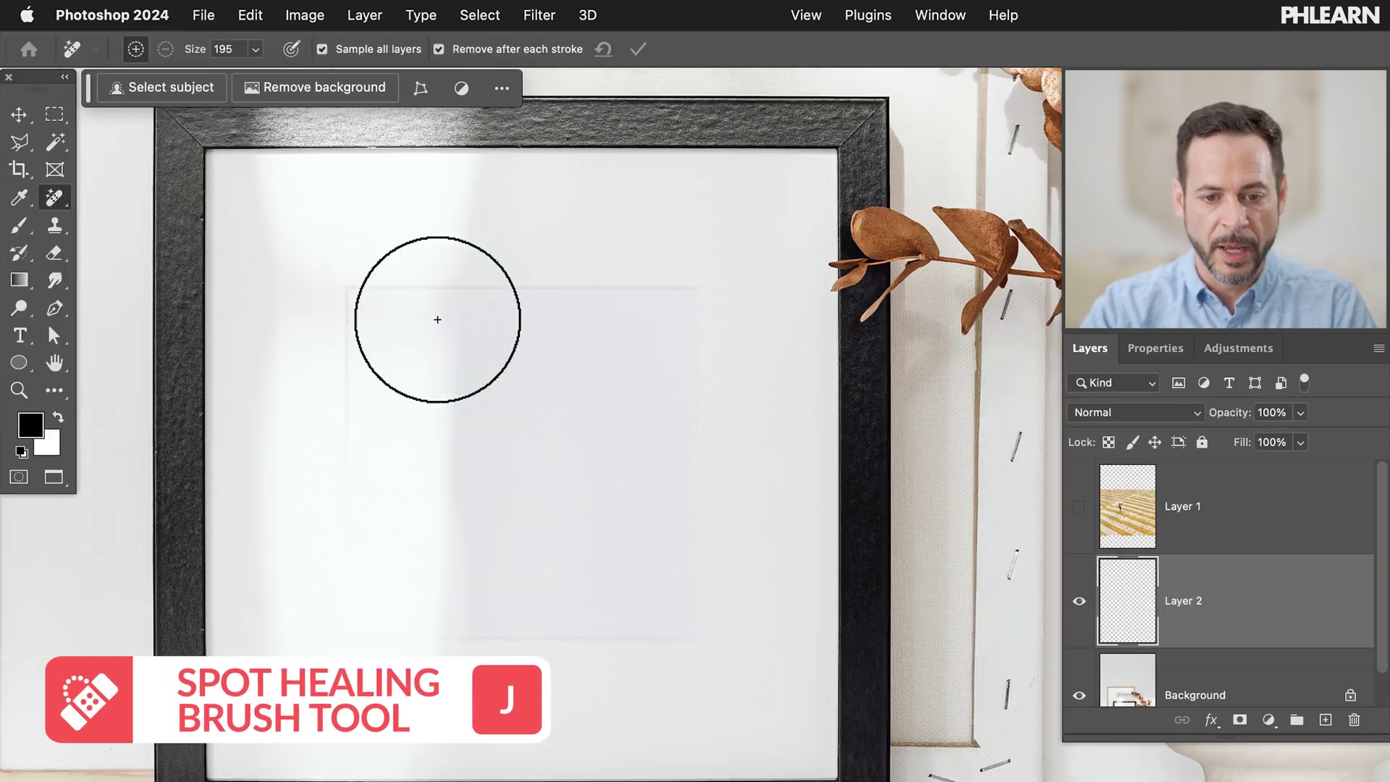
pyautogui.press('super+plus')
pyautogui.press('[')
pyautogui.press('[')
pyautogui.press('[')
pyautogui.press('[')
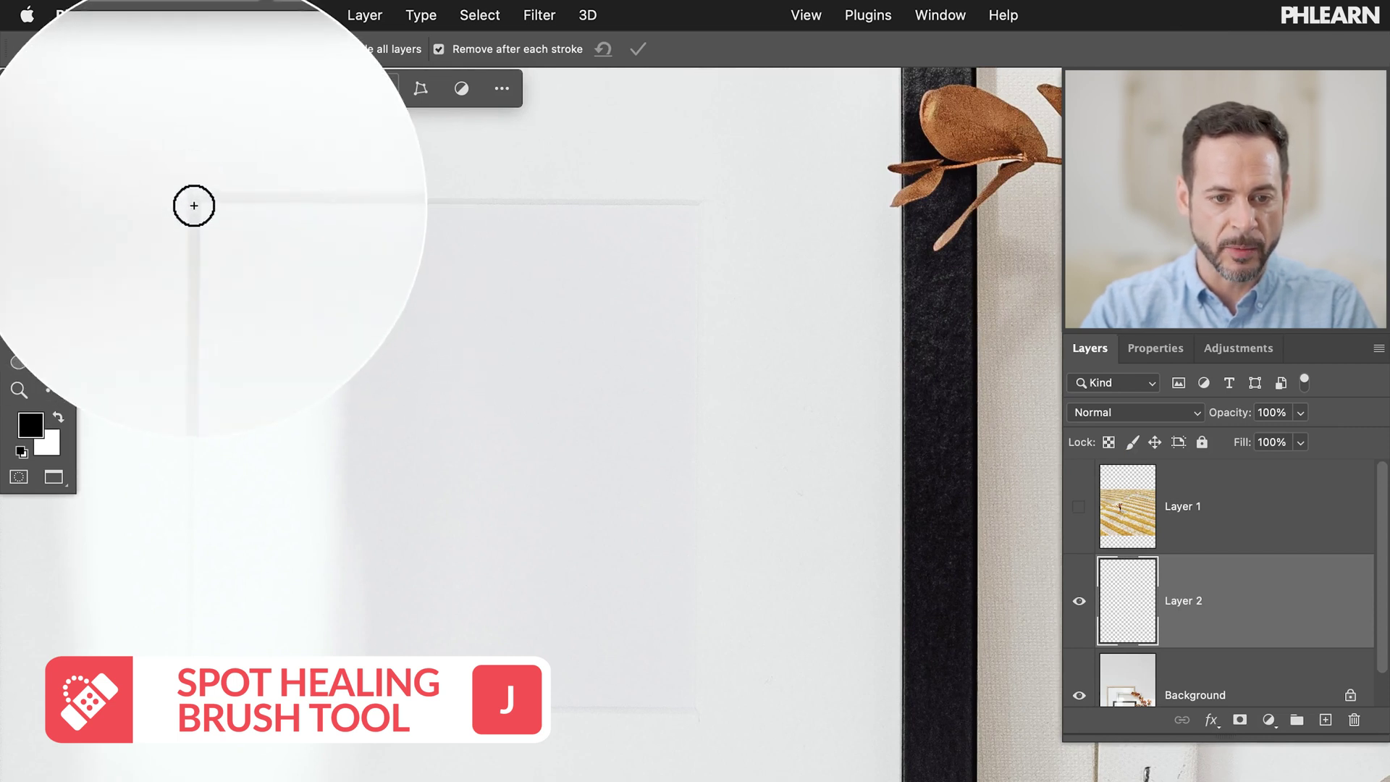
pyautogui.moveTo(188, 204); pyautogui.dragTo(628, 213)
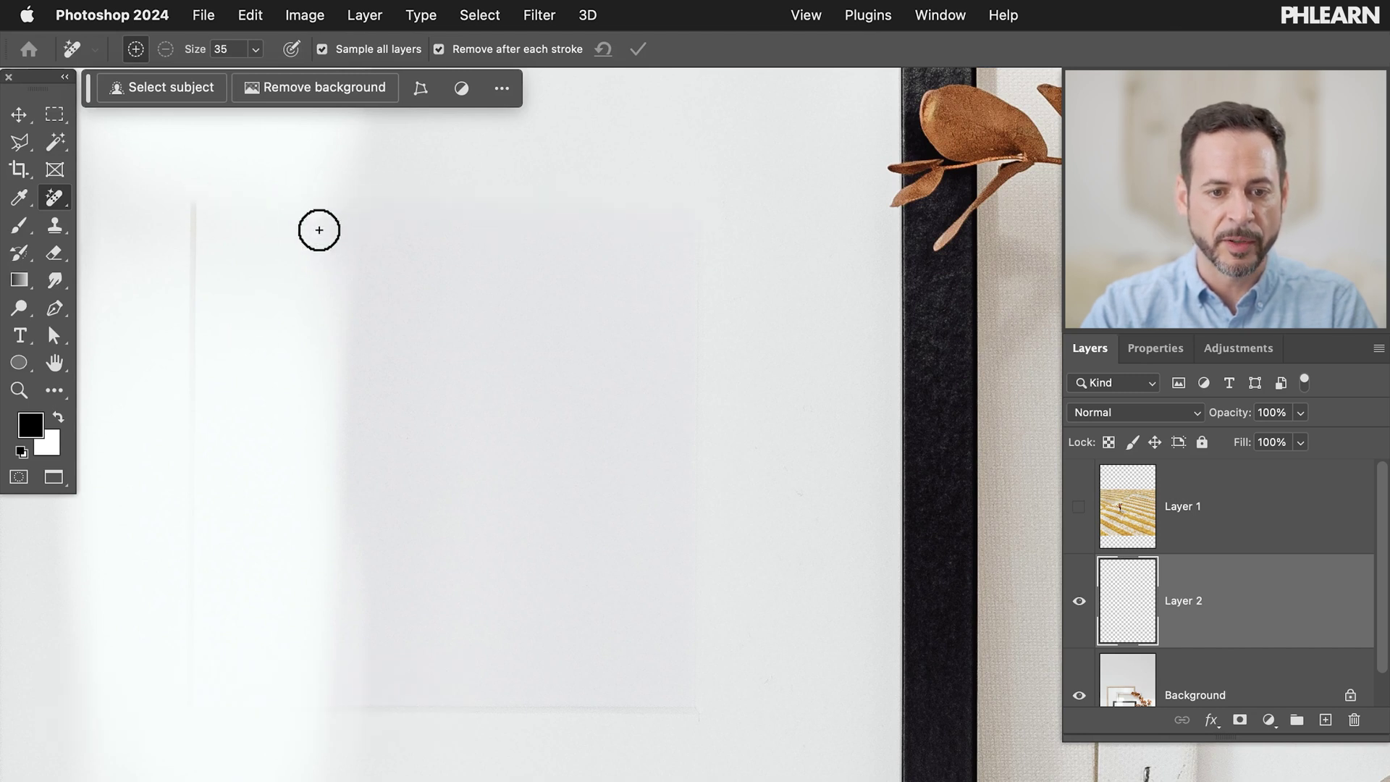
pyautogui.moveTo(197, 201); pyautogui.dragTo(192, 546)
pyautogui.moveTo(187, 684)
pyautogui.mouseDown()
pyautogui.moveTo(186, 720)
pyautogui.moveTo(631, 707)
pyautogui.mouseUp()
pyautogui.moveTo(740, 710)
pyautogui.mouseDown()
pyautogui.moveTo(697, 702)
pyautogui.moveTo(694, 141)
pyautogui.mouseUp()
pyautogui.scroll(-1, 630, 404)
pyautogui.scroll(-2, 630, 404)
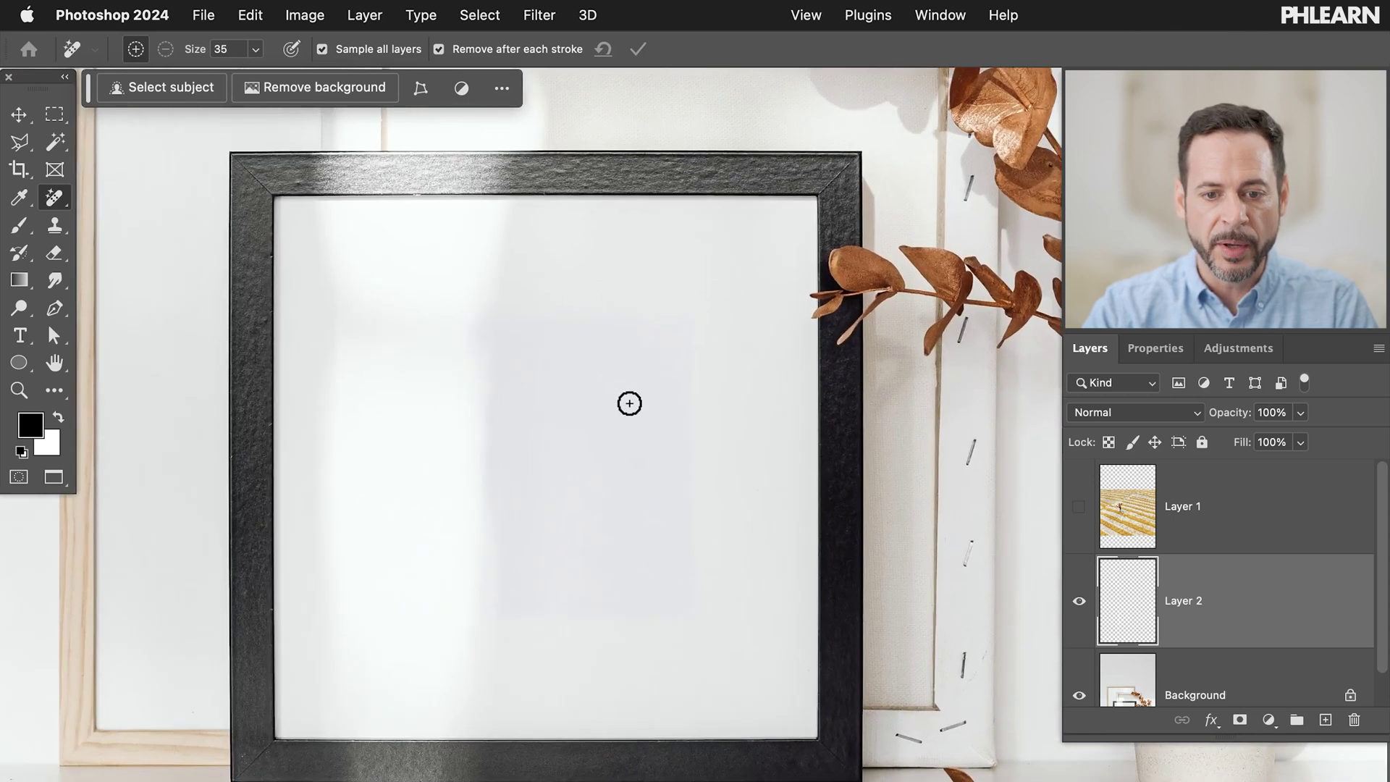
pyautogui.scroll(1, 630, 404)
pyautogui.press(']')
pyautogui.press(']')
pyautogui.press(']')
pyautogui.press(']')
pyautogui.press(']')
pyautogui.press(']')
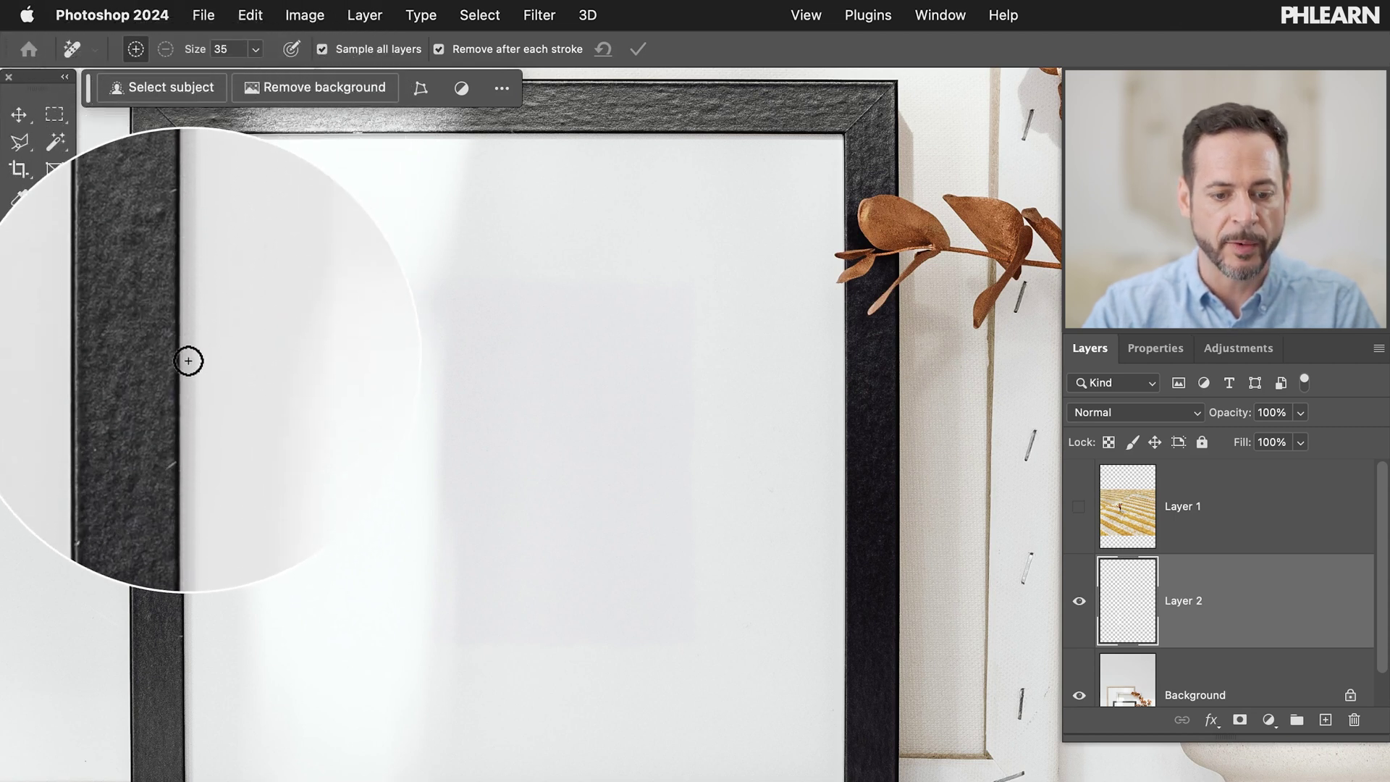
# Step: Zoom out to the whole frame, then show and select the rice-field Layer 1
pyautogui.press('super+minus')
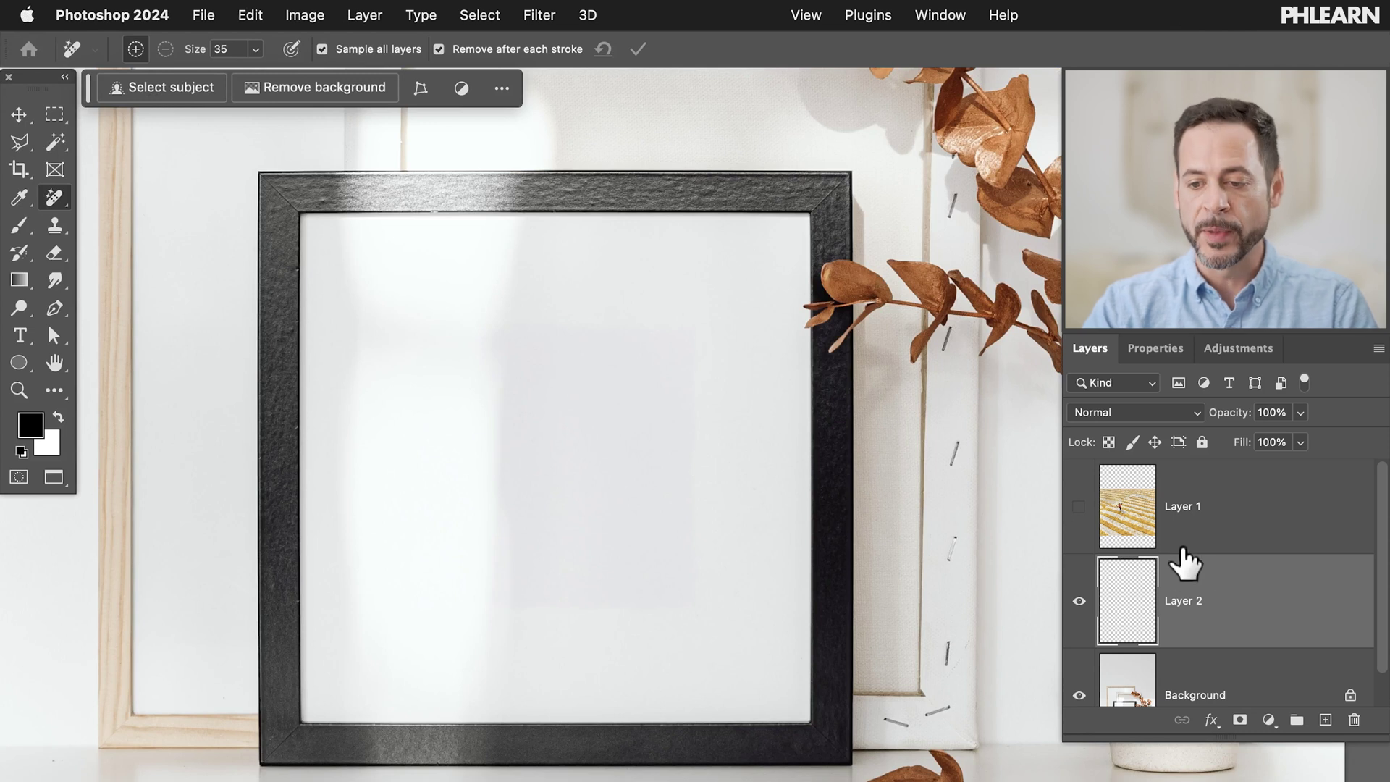
pyautogui.click(1079, 507)
pyautogui.click(1206, 507)
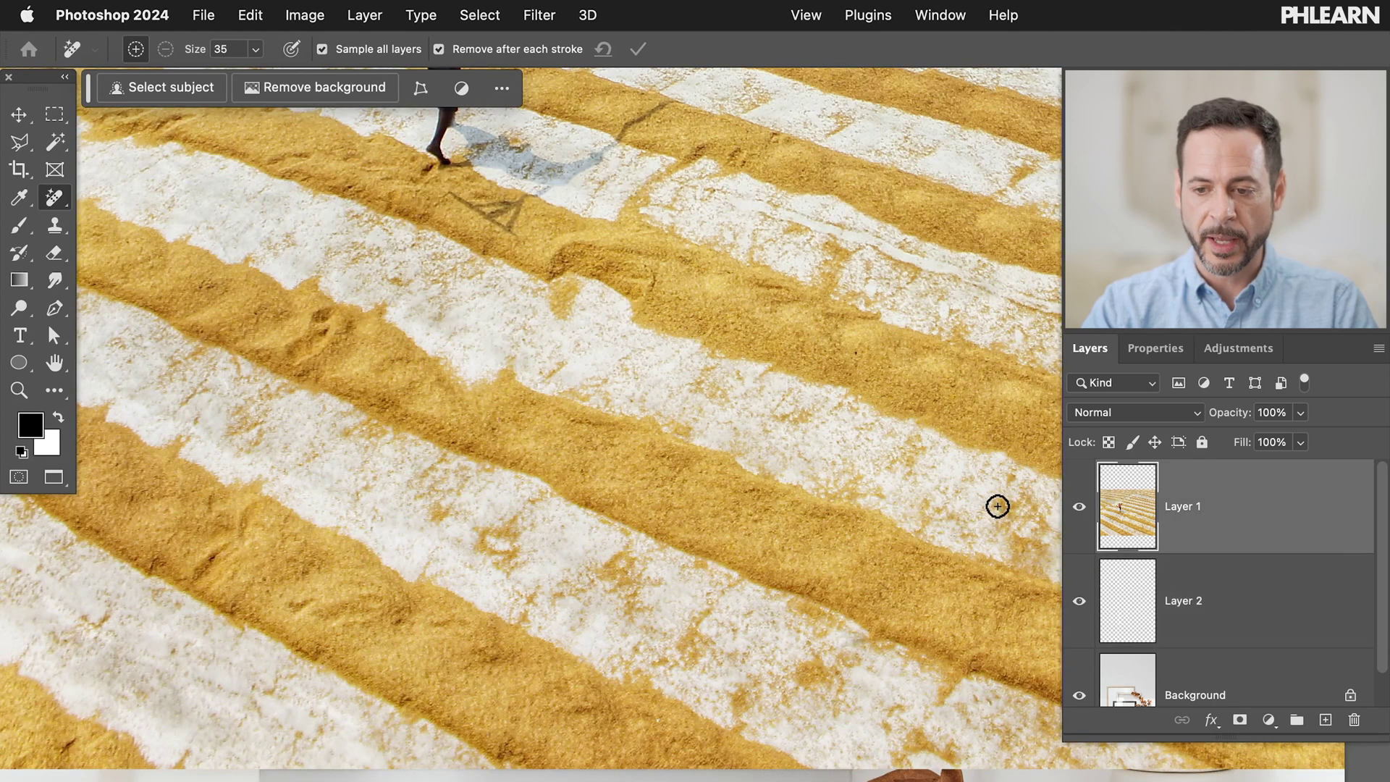
# Step: Convert Layer 1 to a smart object, scale it to 46% inside the black frame, then hide it
pyautogui.rightClick(1209, 532)
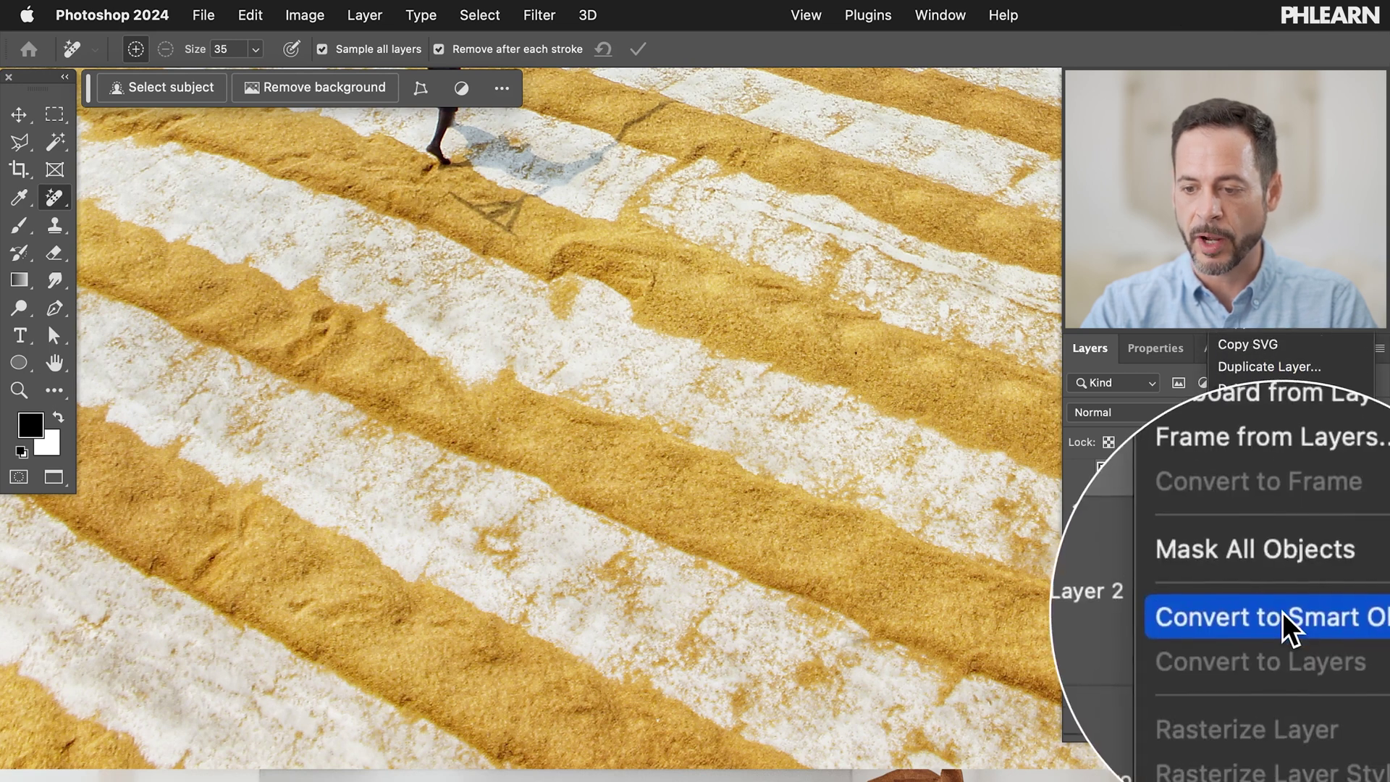
pyautogui.click(1297, 626)
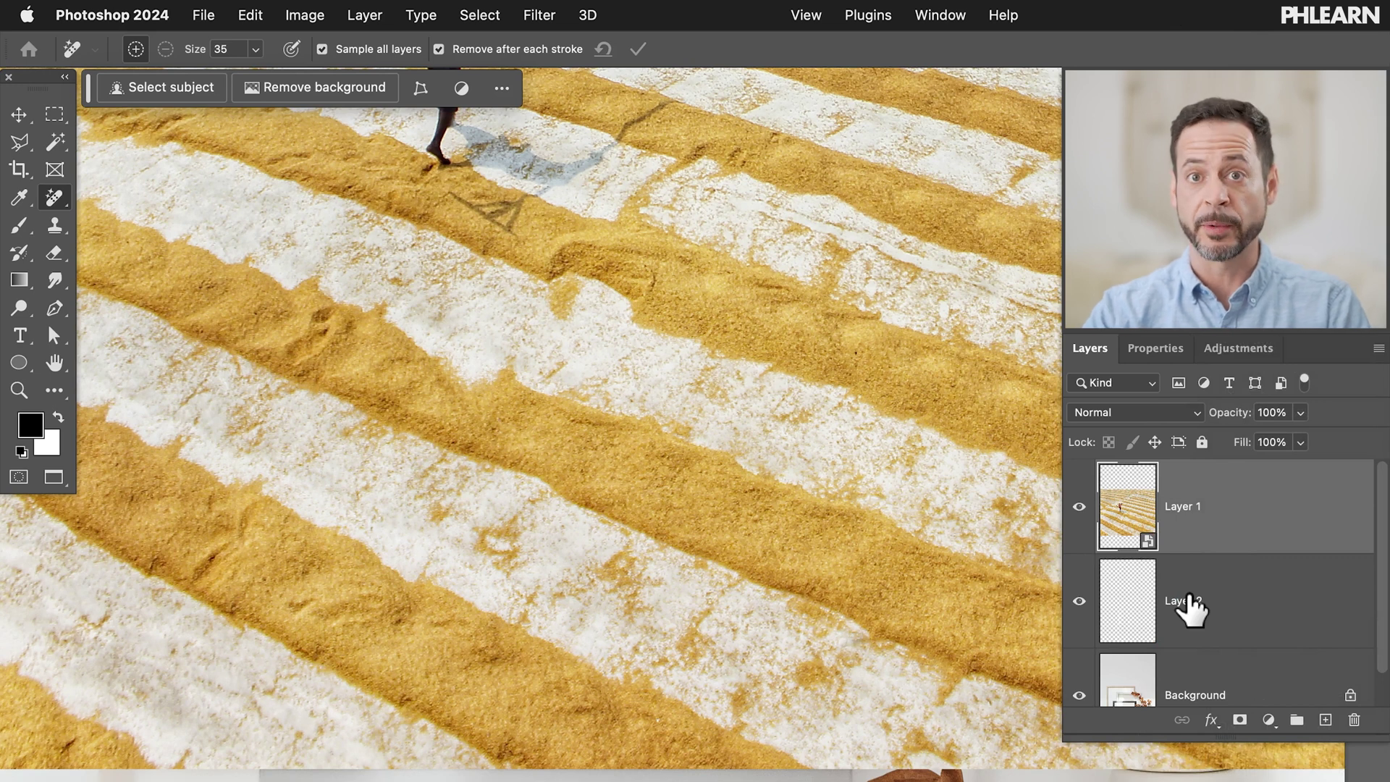
pyautogui.hotkey('ctrl', 't')
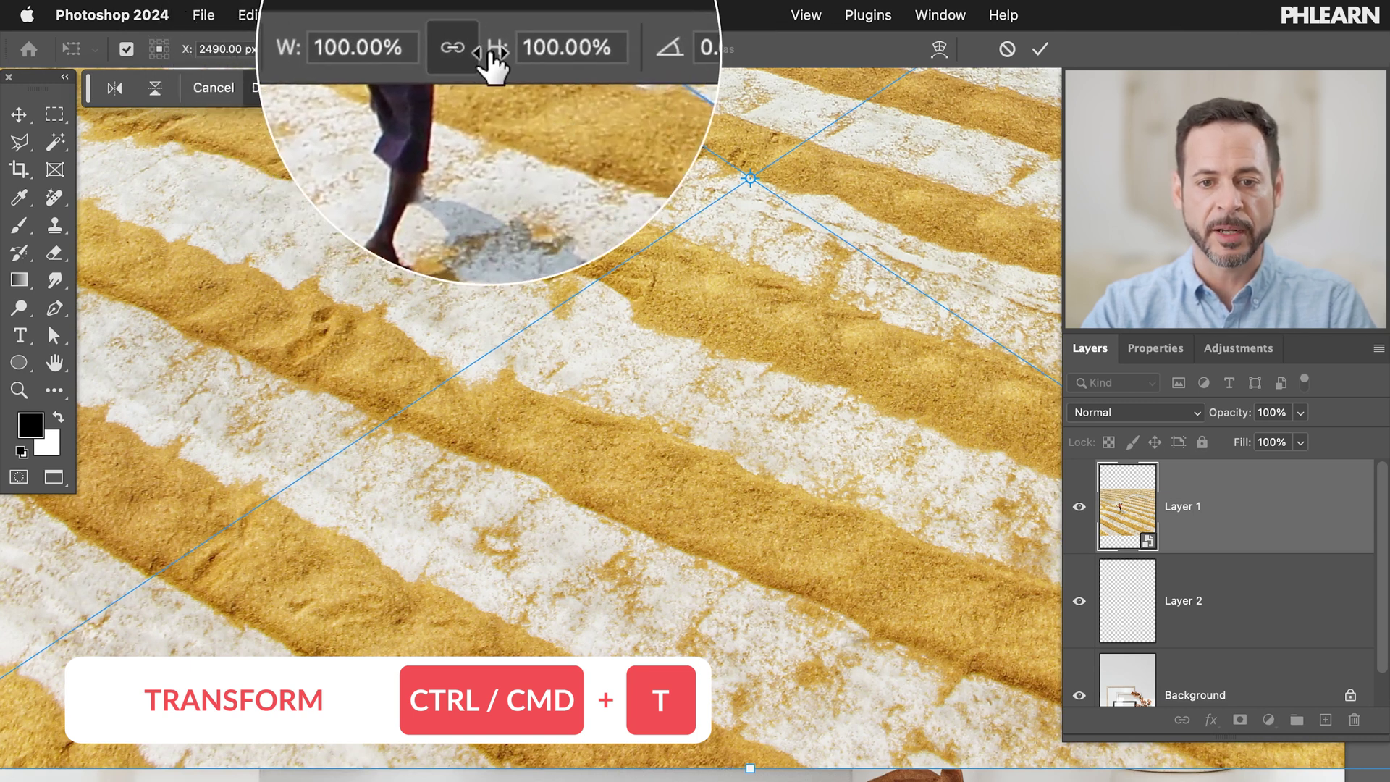
pyautogui.moveTo(492, 65); pyautogui.dragTo(443, 62)
pyautogui.moveTo(933, 195); pyautogui.dragTo(797, 486)
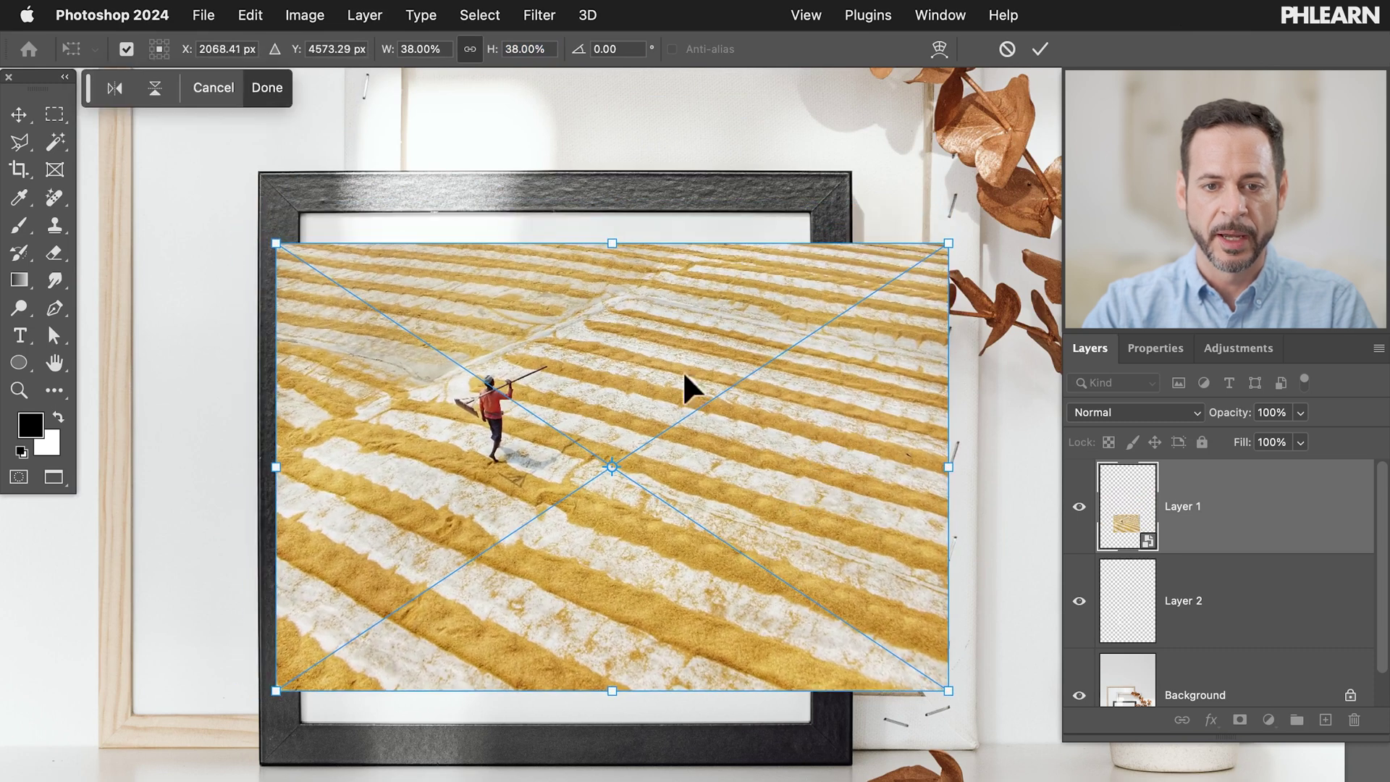
pyautogui.moveTo(493, 65); pyautogui.dragTo(504, 55)
pyautogui.press('Return')
pyautogui.press('j')
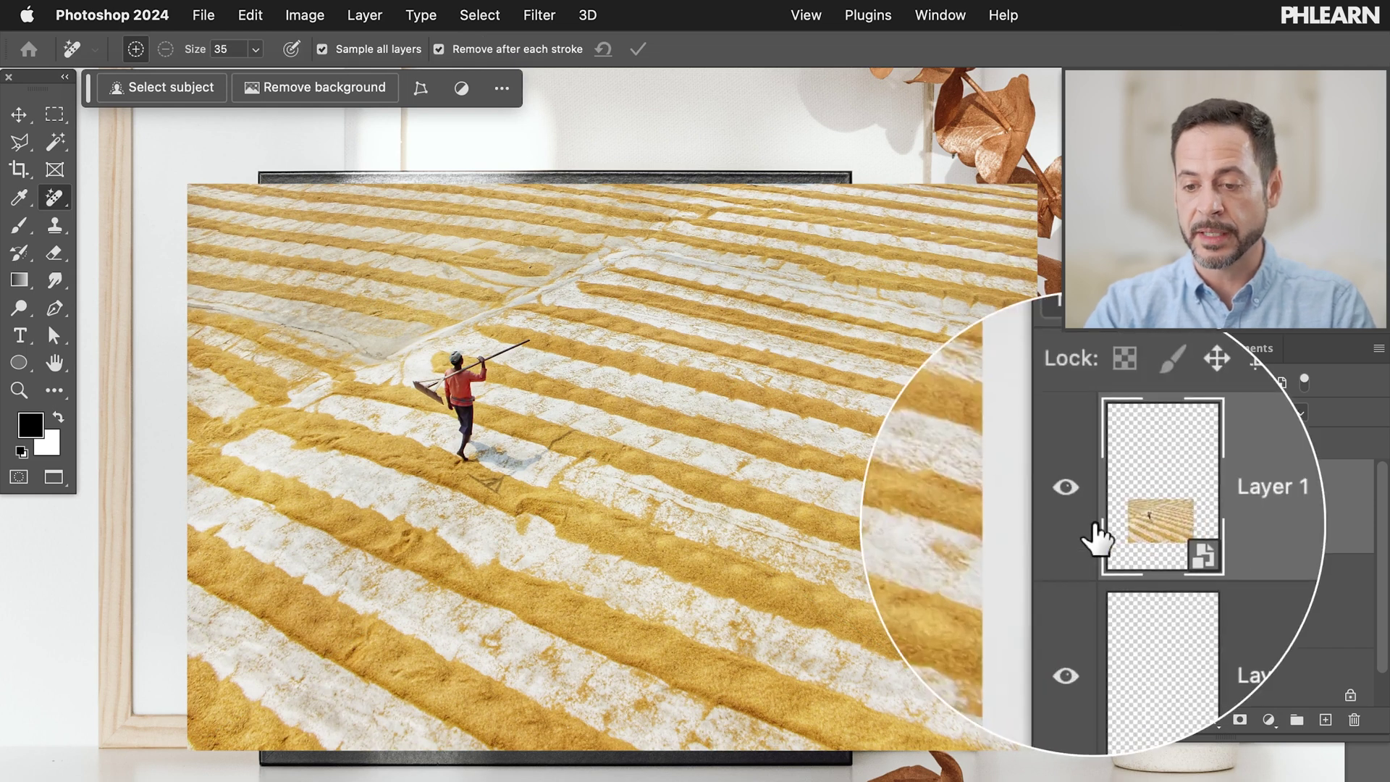
pyautogui.click(1079, 507)
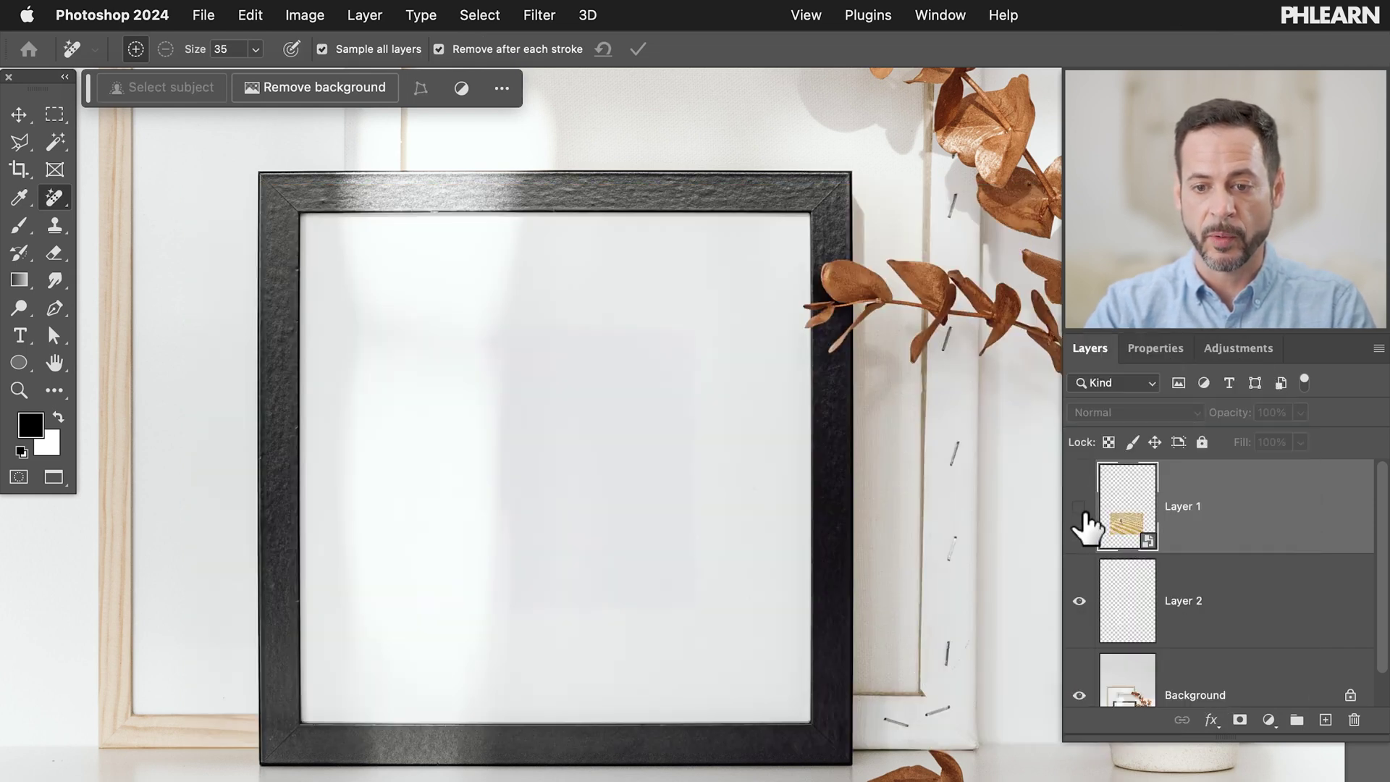
# Step: Draw a Polygonal Lasso selection around the frame's inner opening, corner to corner
pyautogui.press('l')
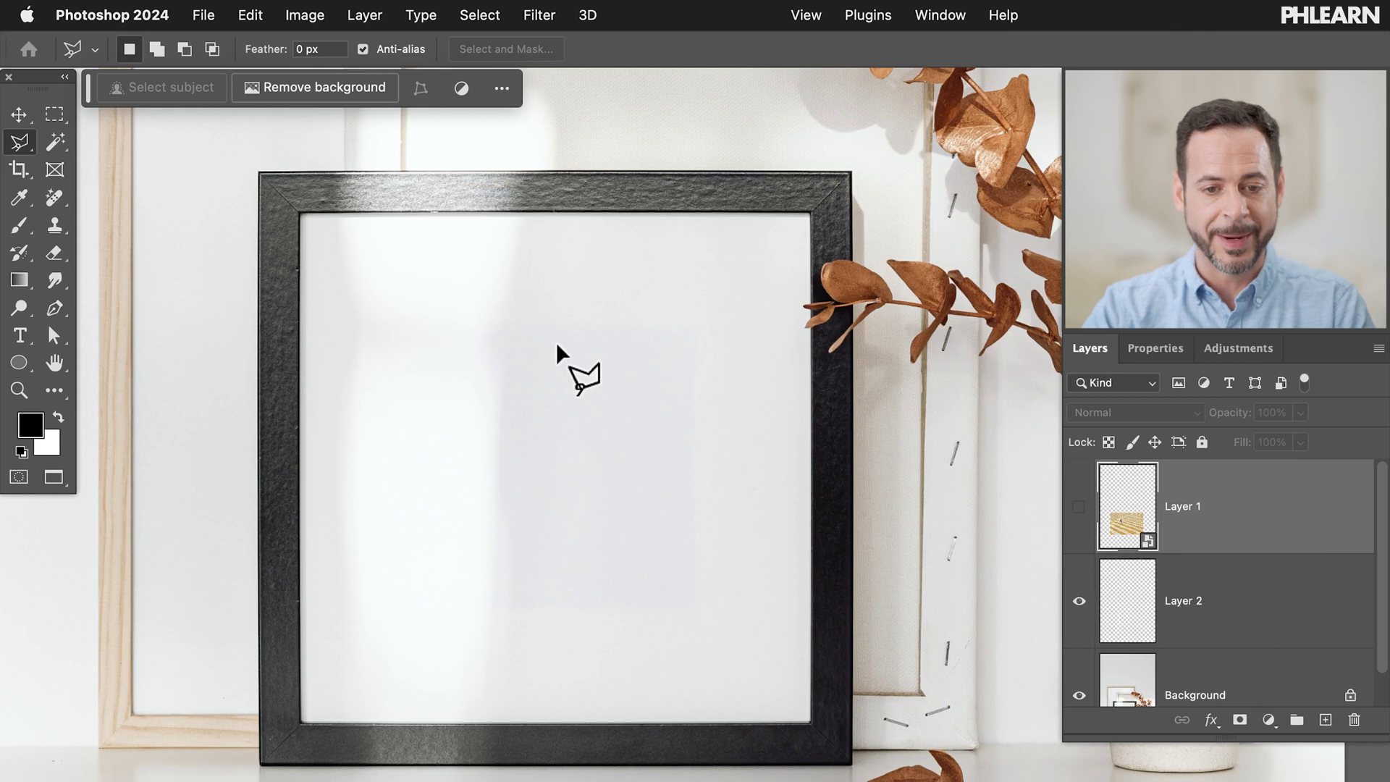
pyautogui.click(19, 142)
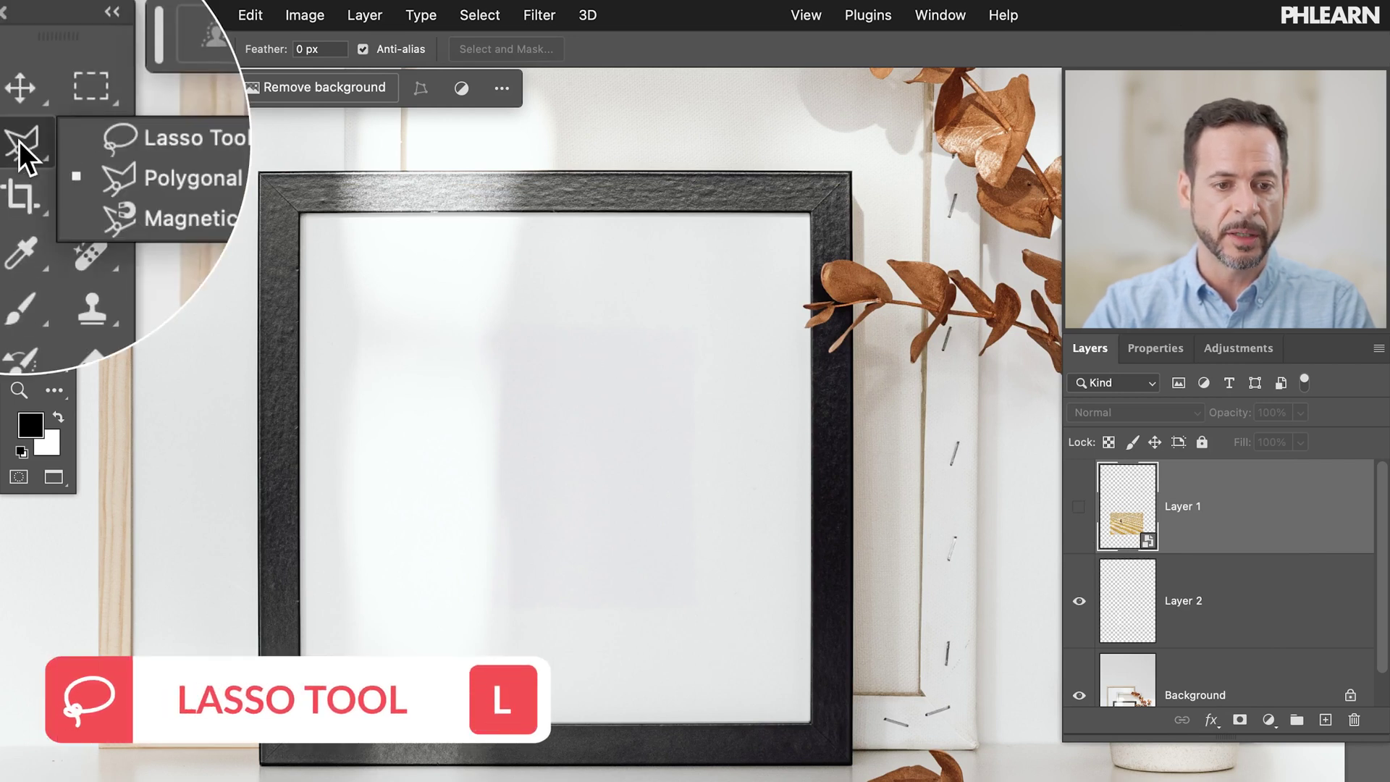
pyautogui.click(102, 166)
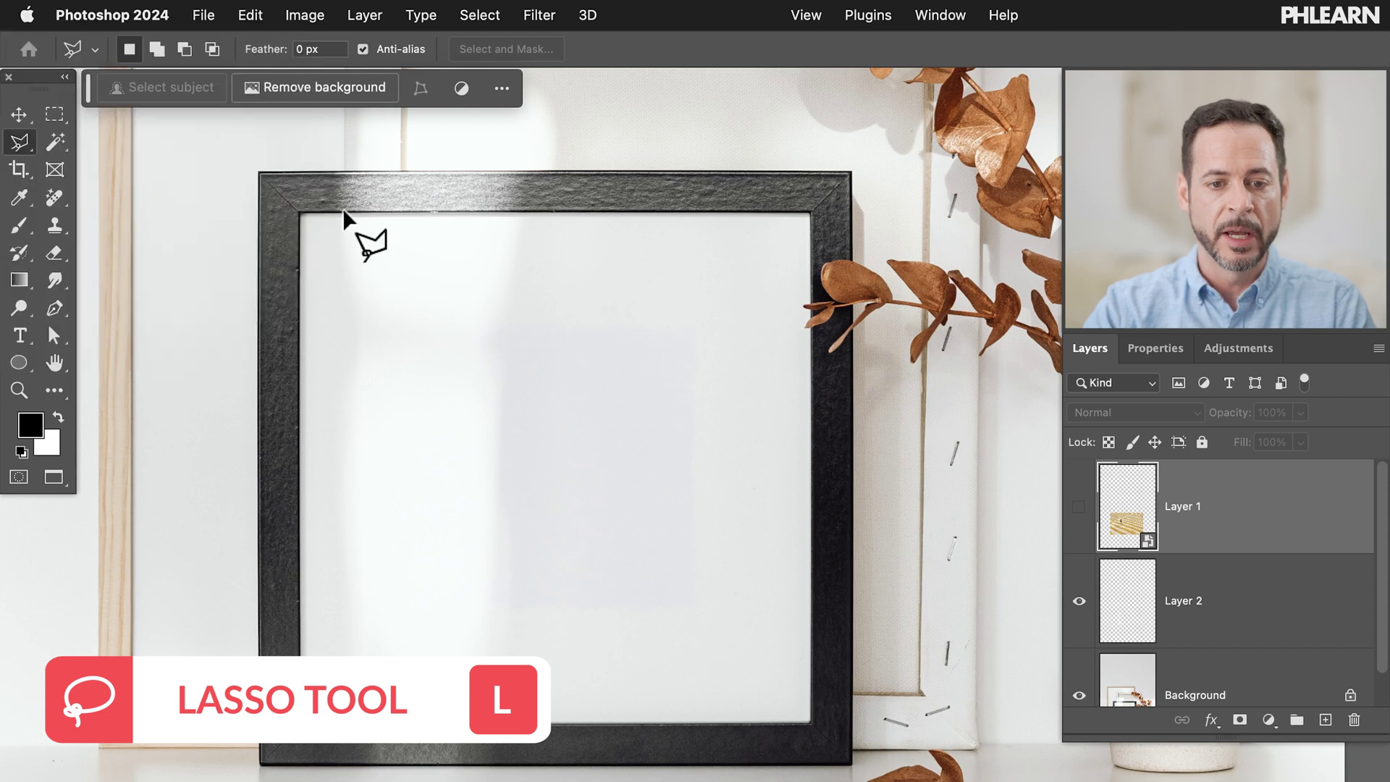
pyautogui.click(300, 213)
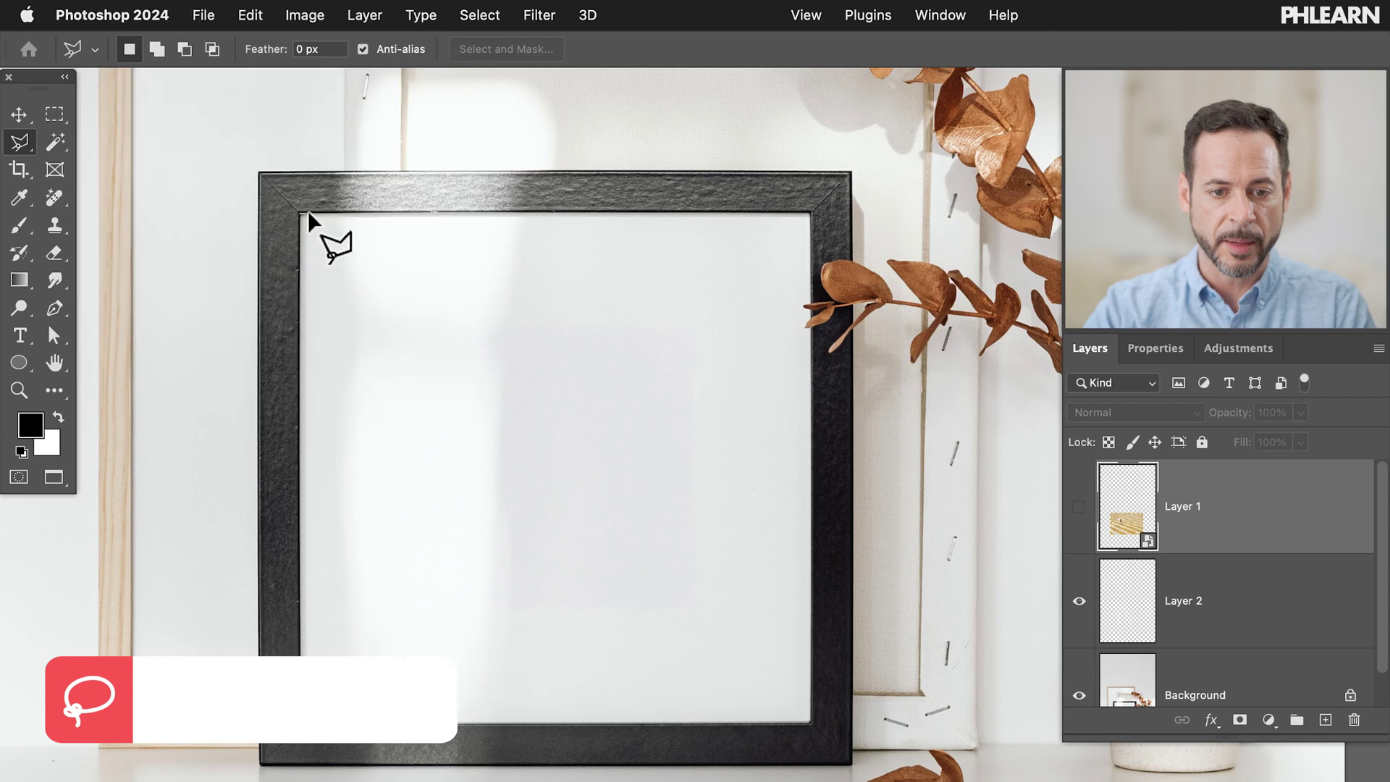
pyautogui.click(810, 213)
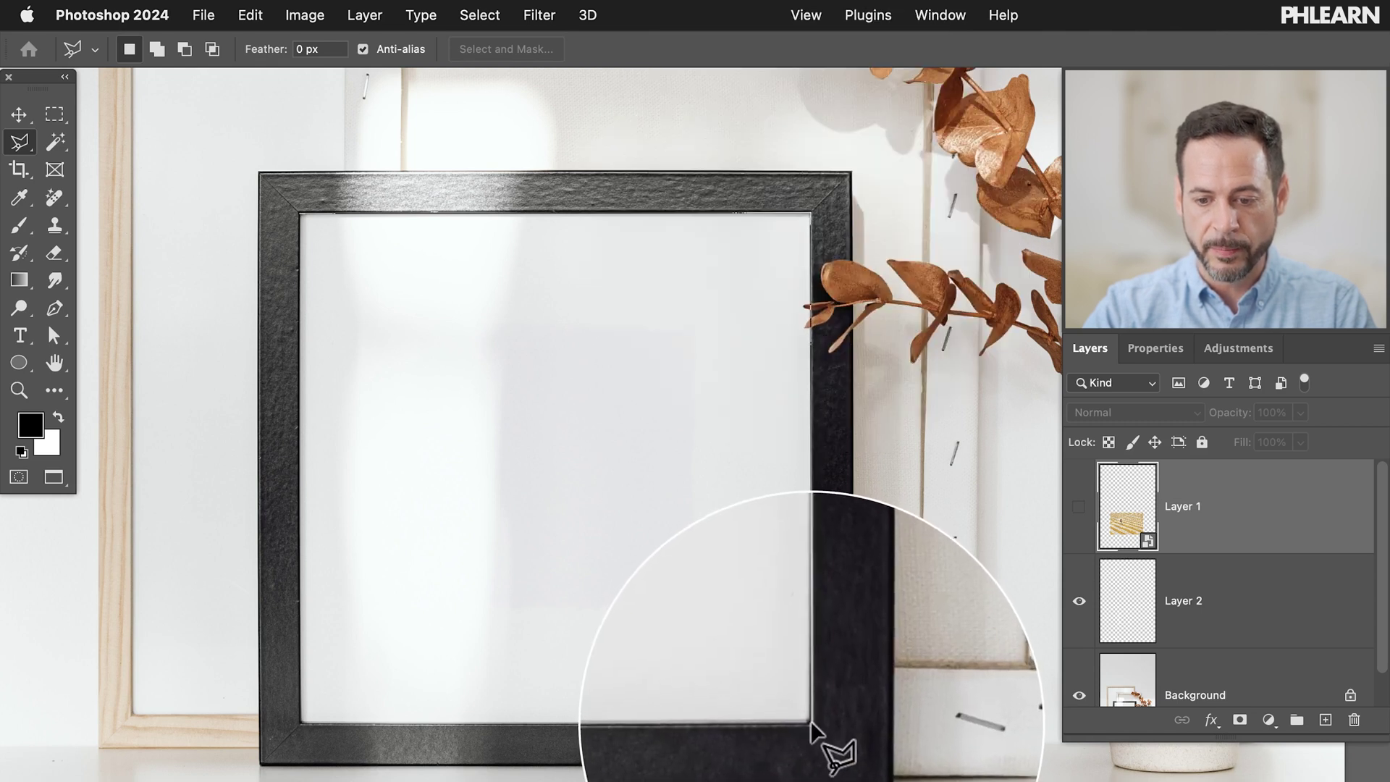
pyautogui.click(811, 722)
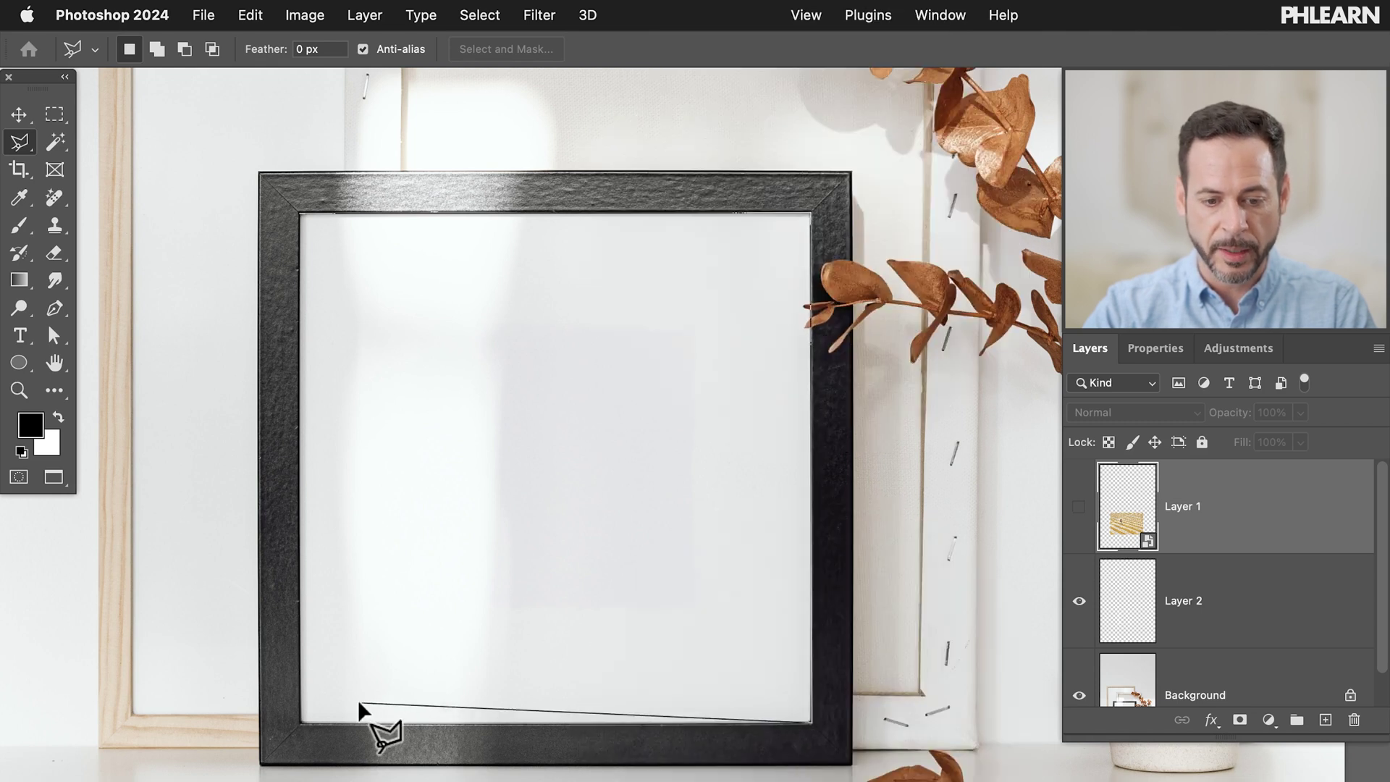
pyautogui.doubleClick(301, 722)
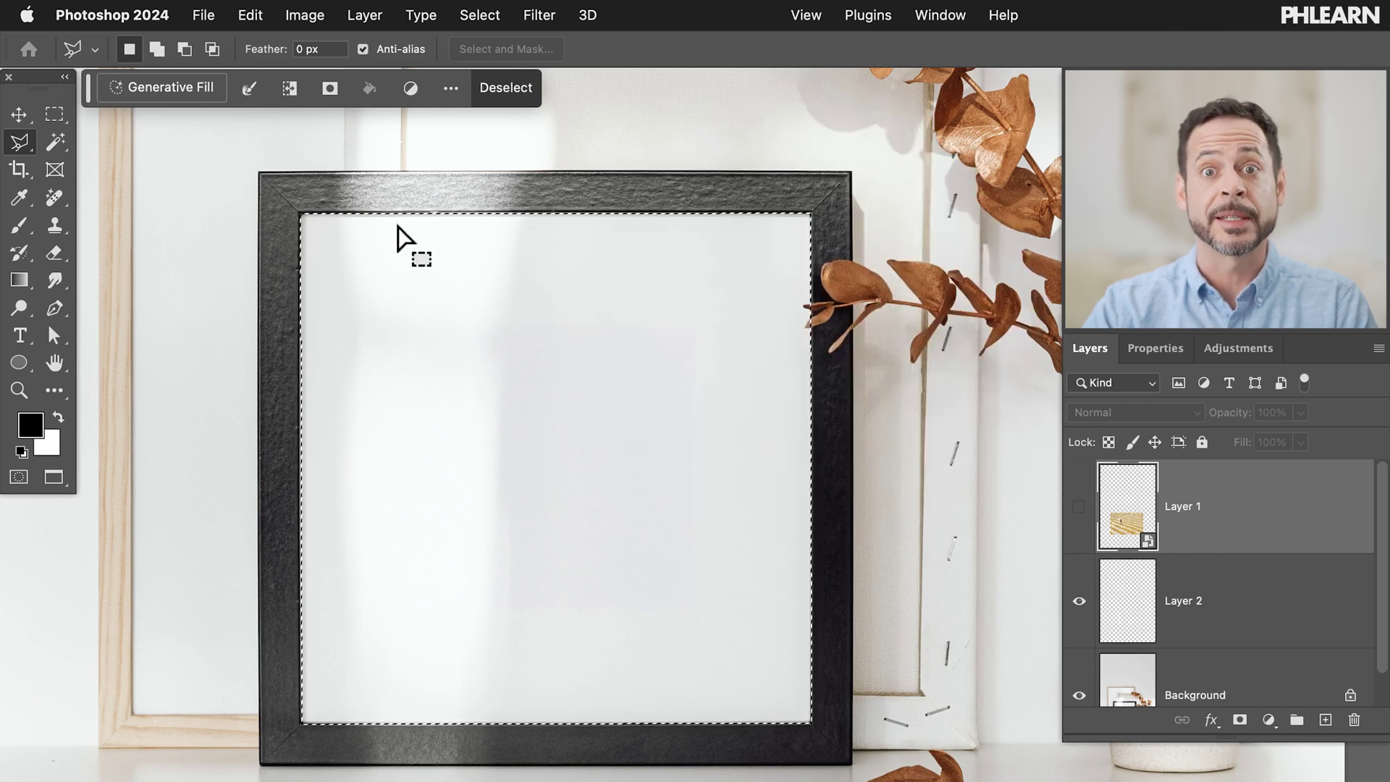
# Step: Show Layer 1, add a layer mask from the selection, zoom in on the leaf, and hide Layer 1
pyautogui.click(1079, 509)
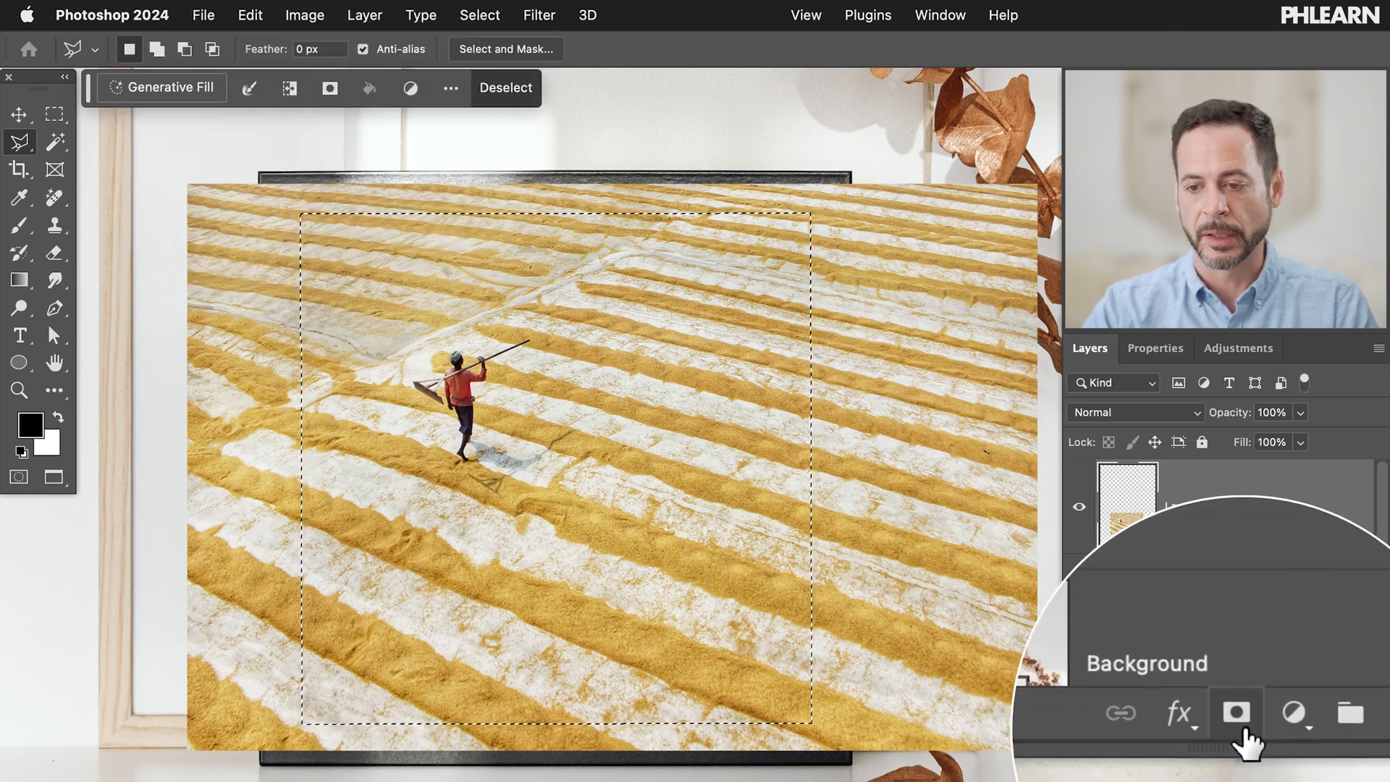
pyautogui.click(1240, 721)
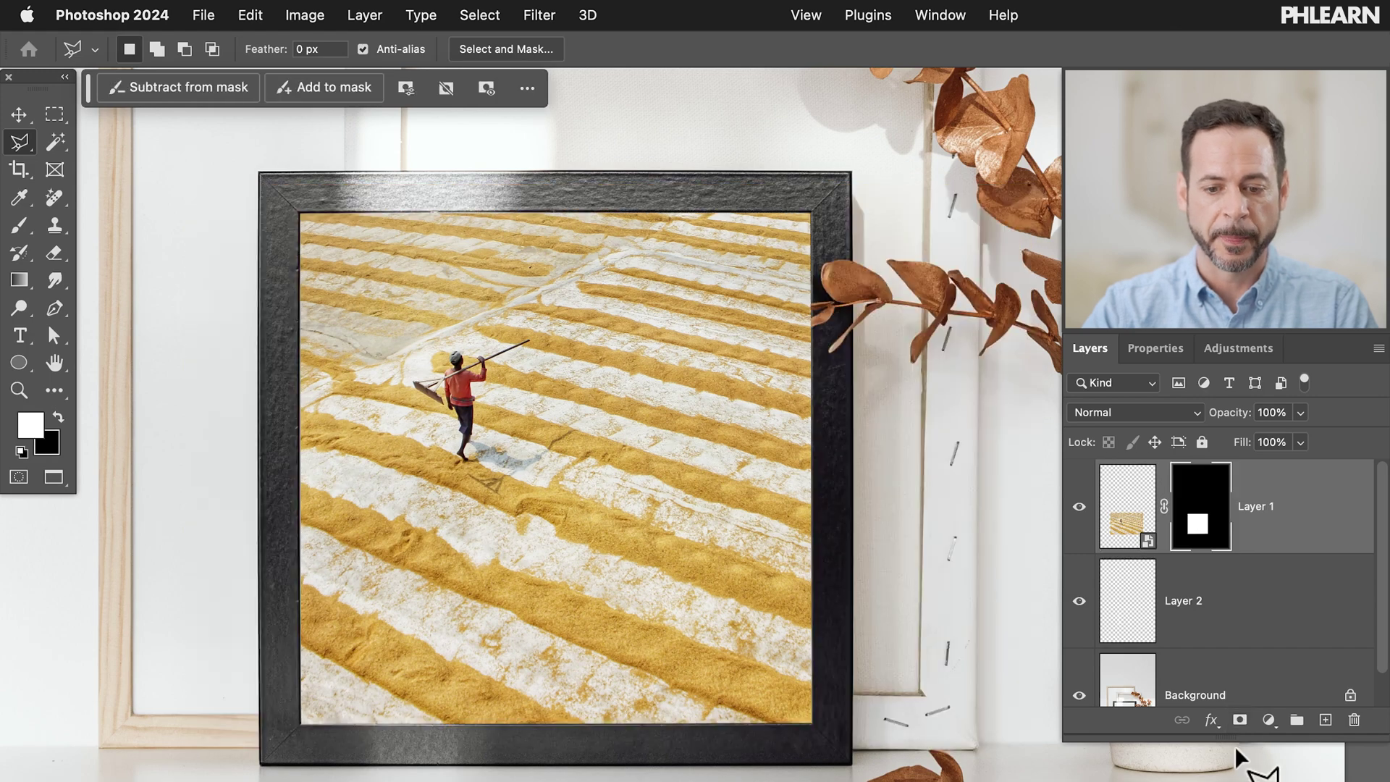
pyautogui.scroll(10, 844, 330)
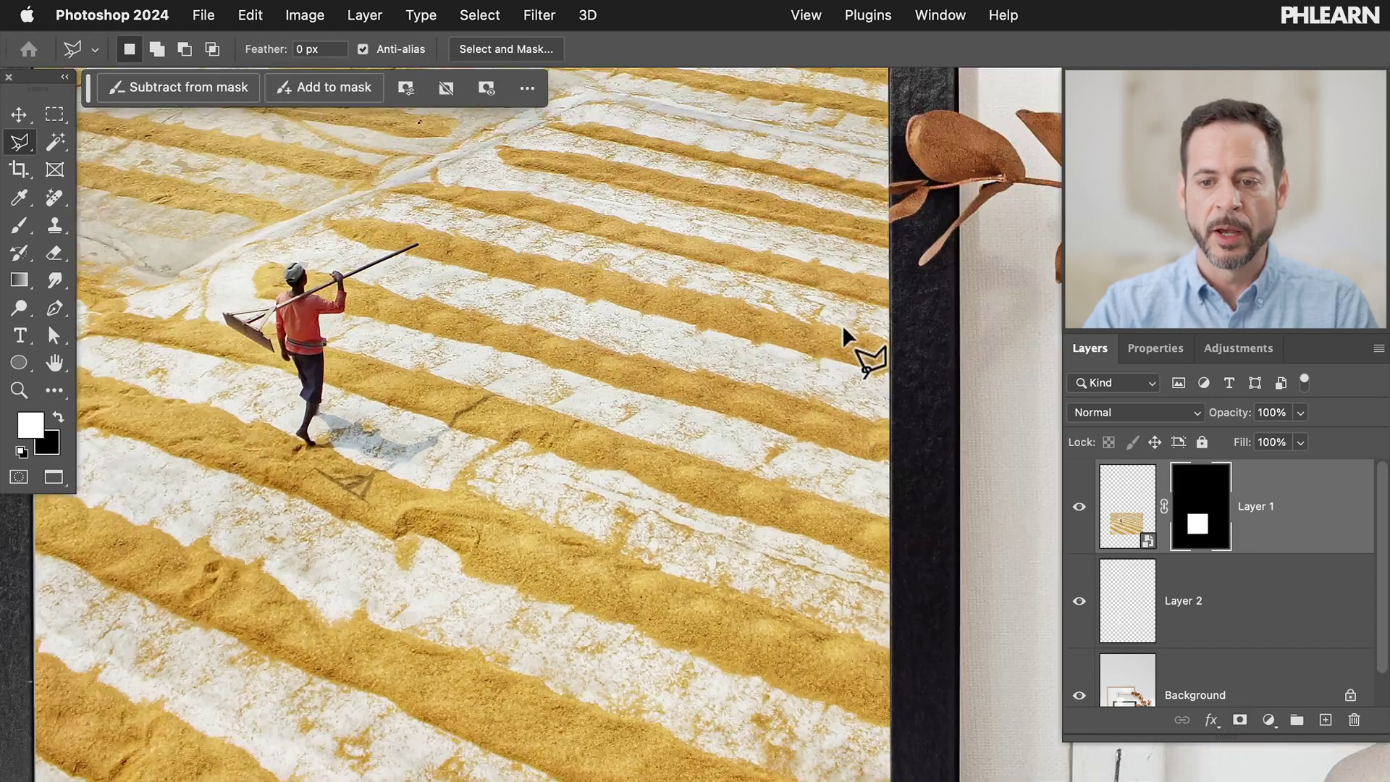
pyautogui.scroll(6, 844, 330)
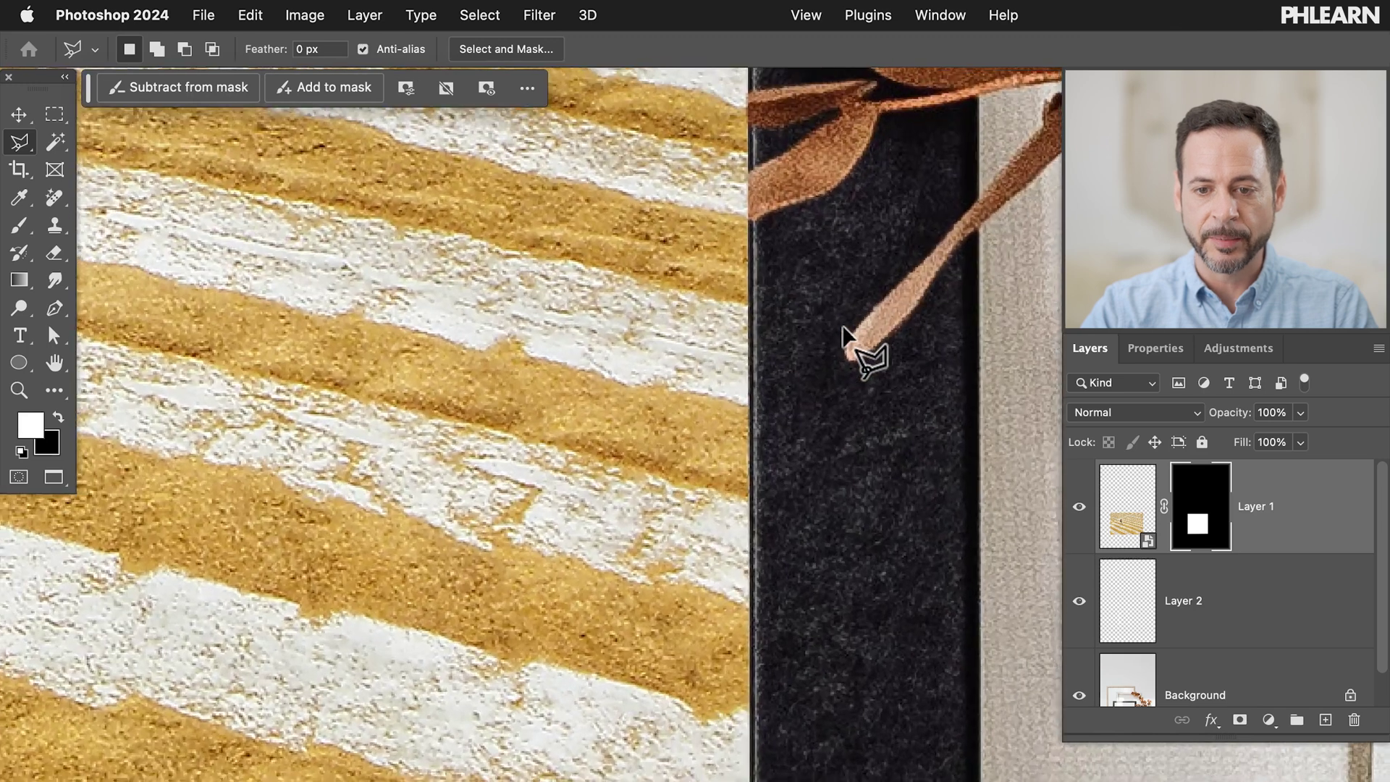
pyautogui.press('r')
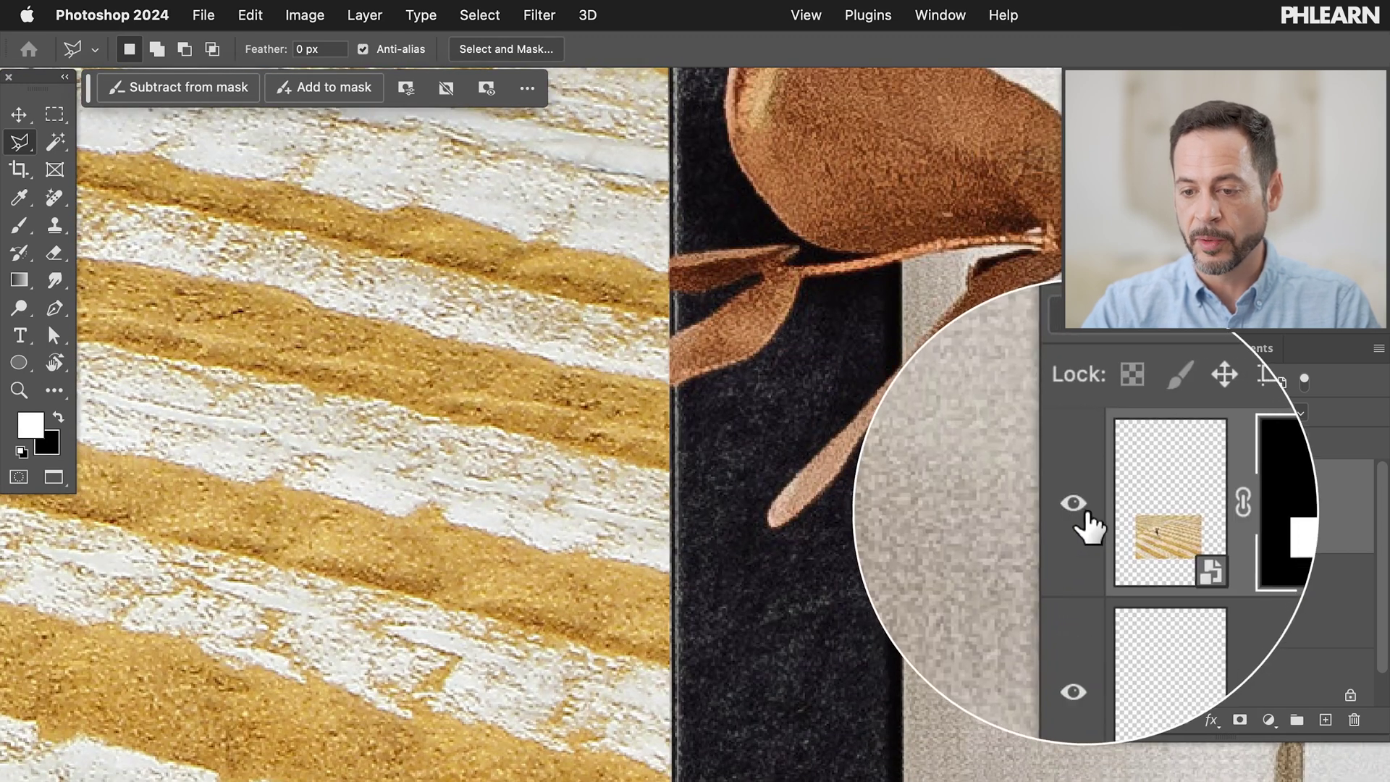
pyautogui.click(1079, 506)
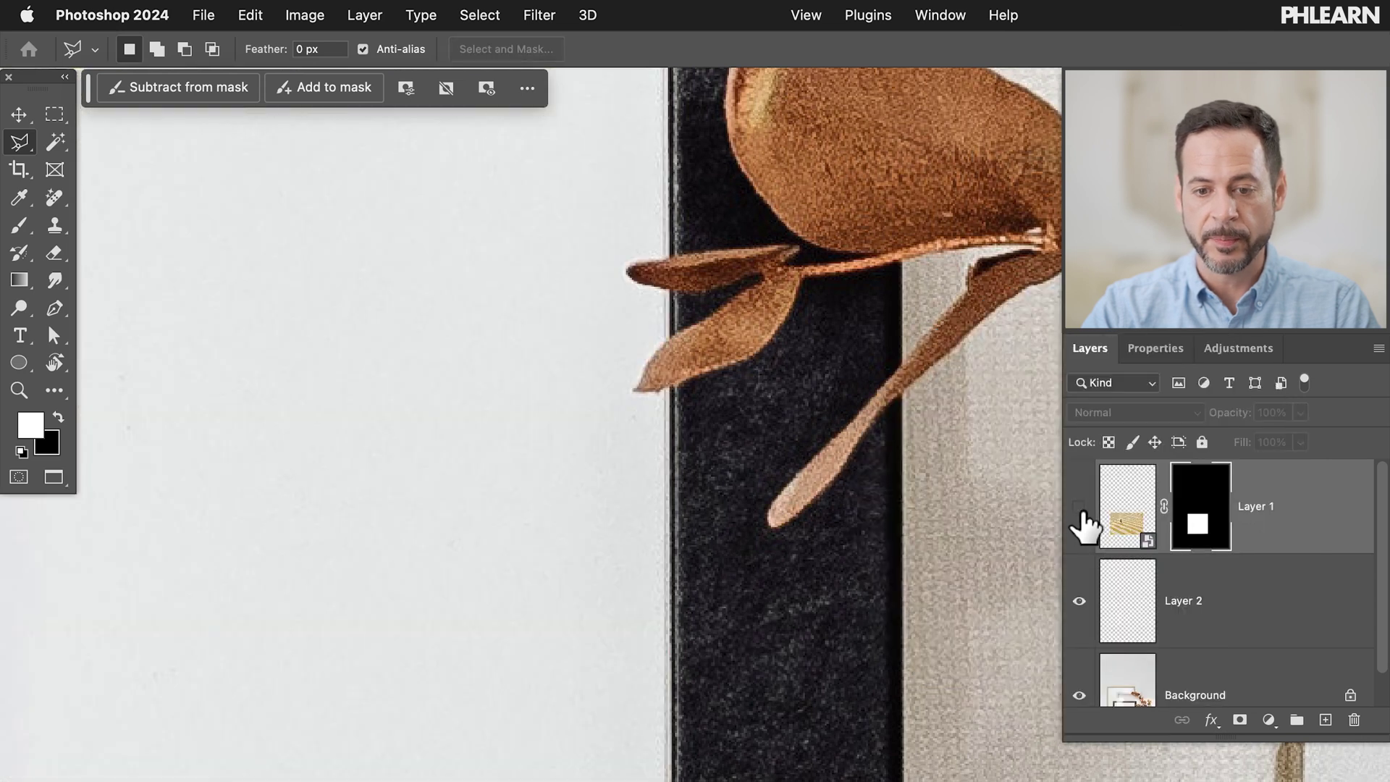
# Step: Lasso-select the two leaf tips over the frame opening, trimming the upper tip with Alt
pyautogui.rightClick(20, 142)
pyautogui.click(79, 138)
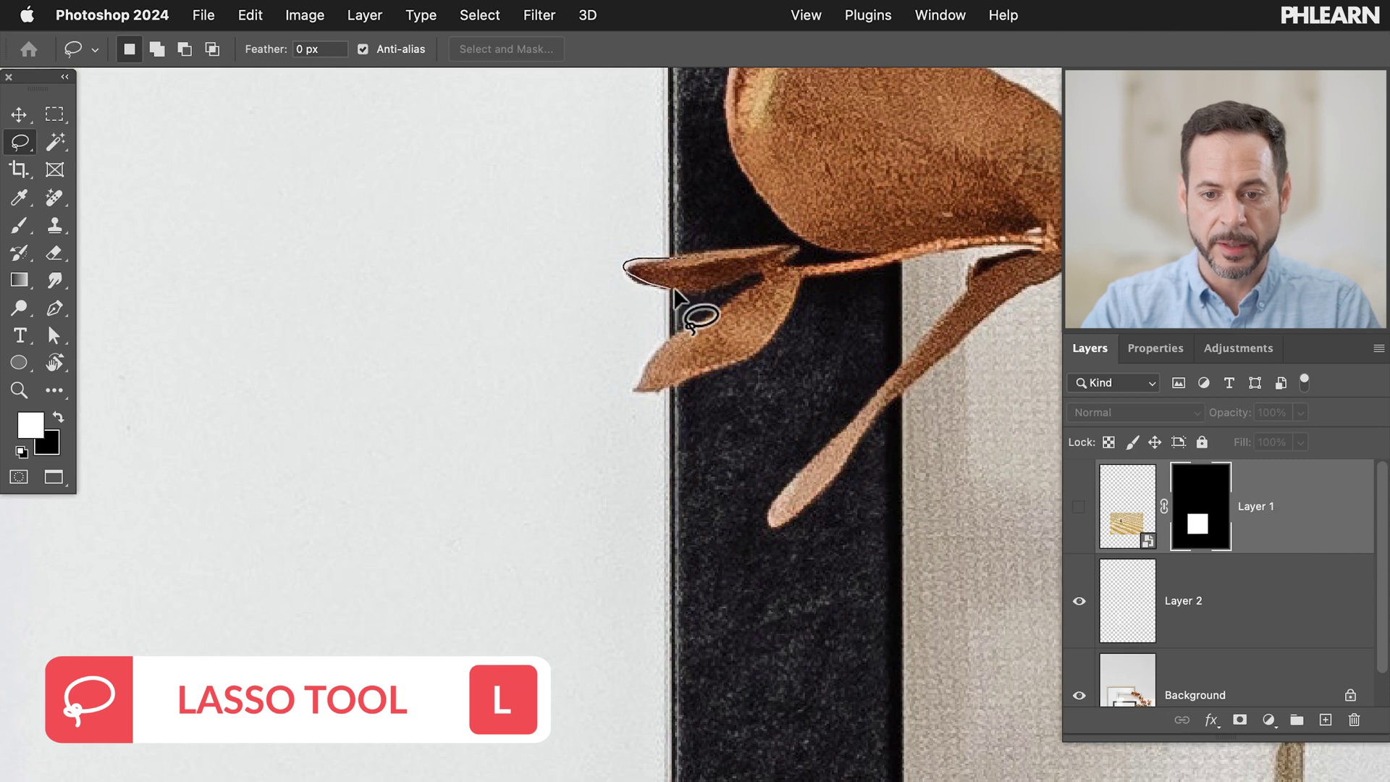
pyautogui.moveTo(679, 290); pyautogui.dragTo(688, 275)
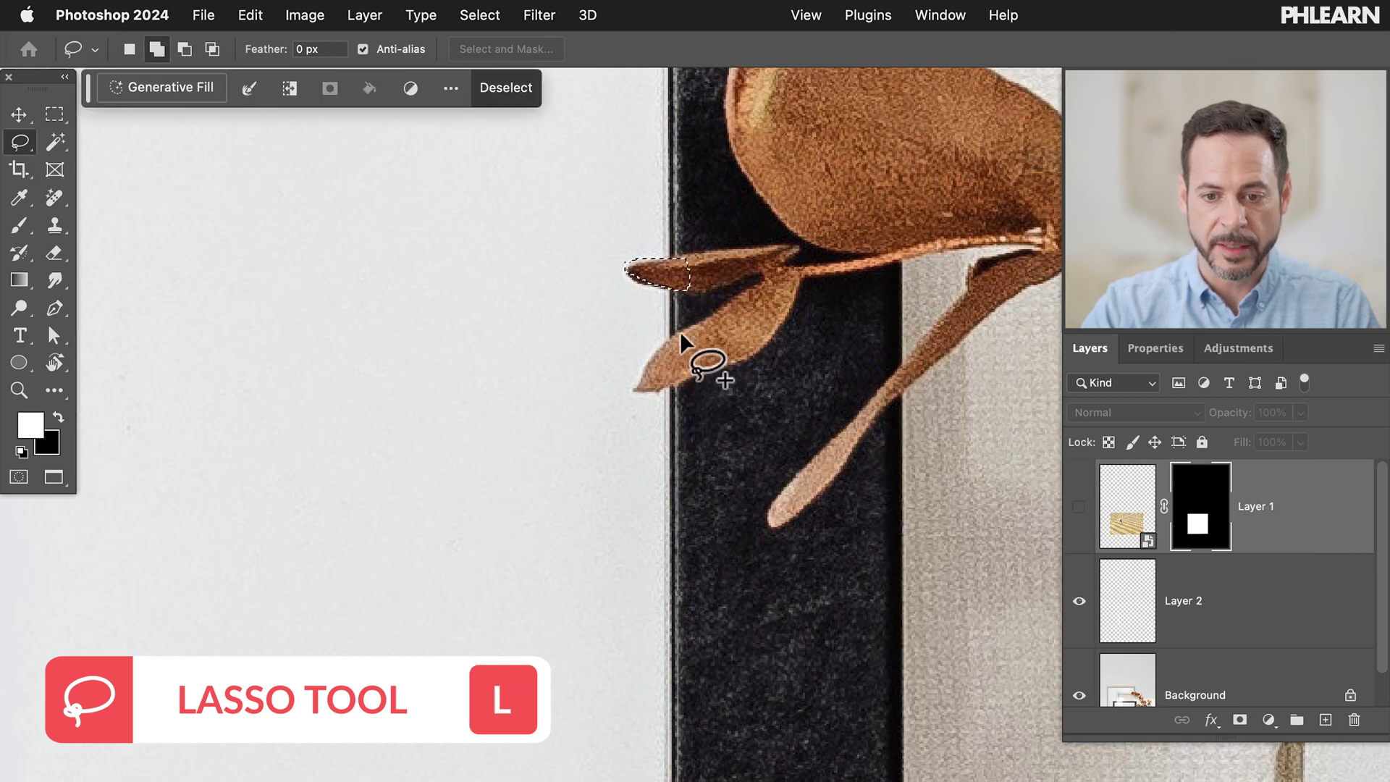
pyautogui.moveTo(689, 344); pyautogui.dragTo(666, 339)
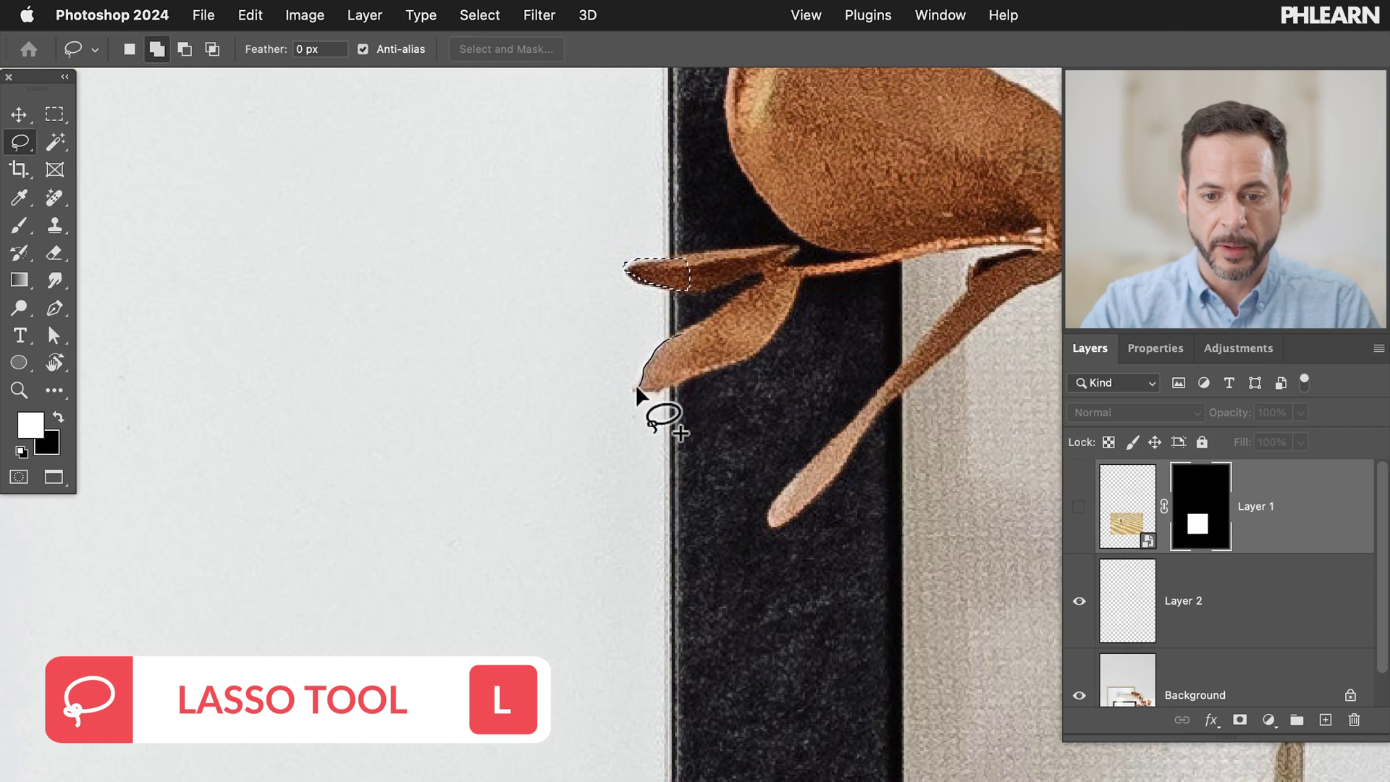
pyautogui.moveTo(642, 395)
pyautogui.mouseDown()
pyautogui.moveTo(693, 380)
pyautogui.moveTo(696, 351)
pyautogui.mouseUp()
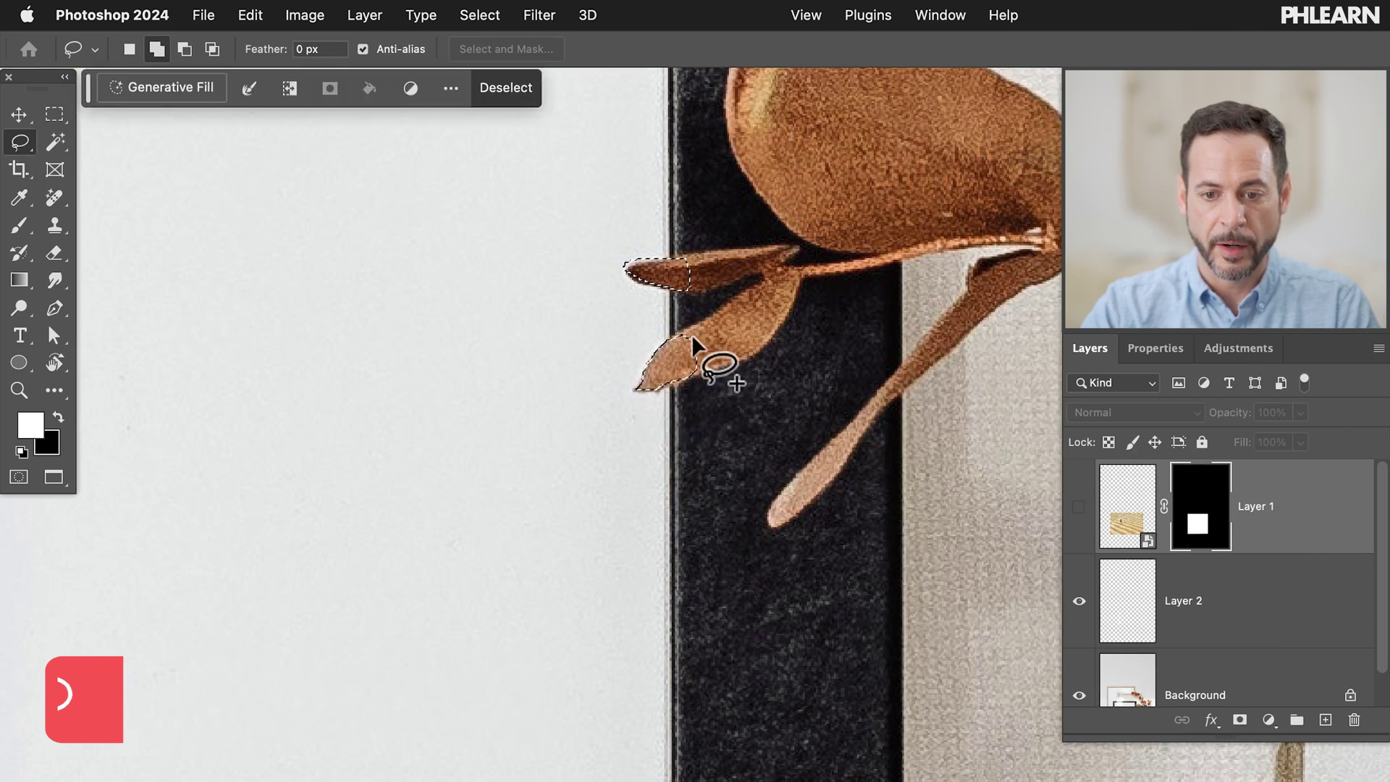
pyautogui.press('alt')
pyautogui.moveTo(637, 246)
pyautogui.mouseDown()
pyautogui.moveTo(625, 268)
pyautogui.moveTo(652, 236)
pyautogui.mouseUp()
pyautogui.press('shift')
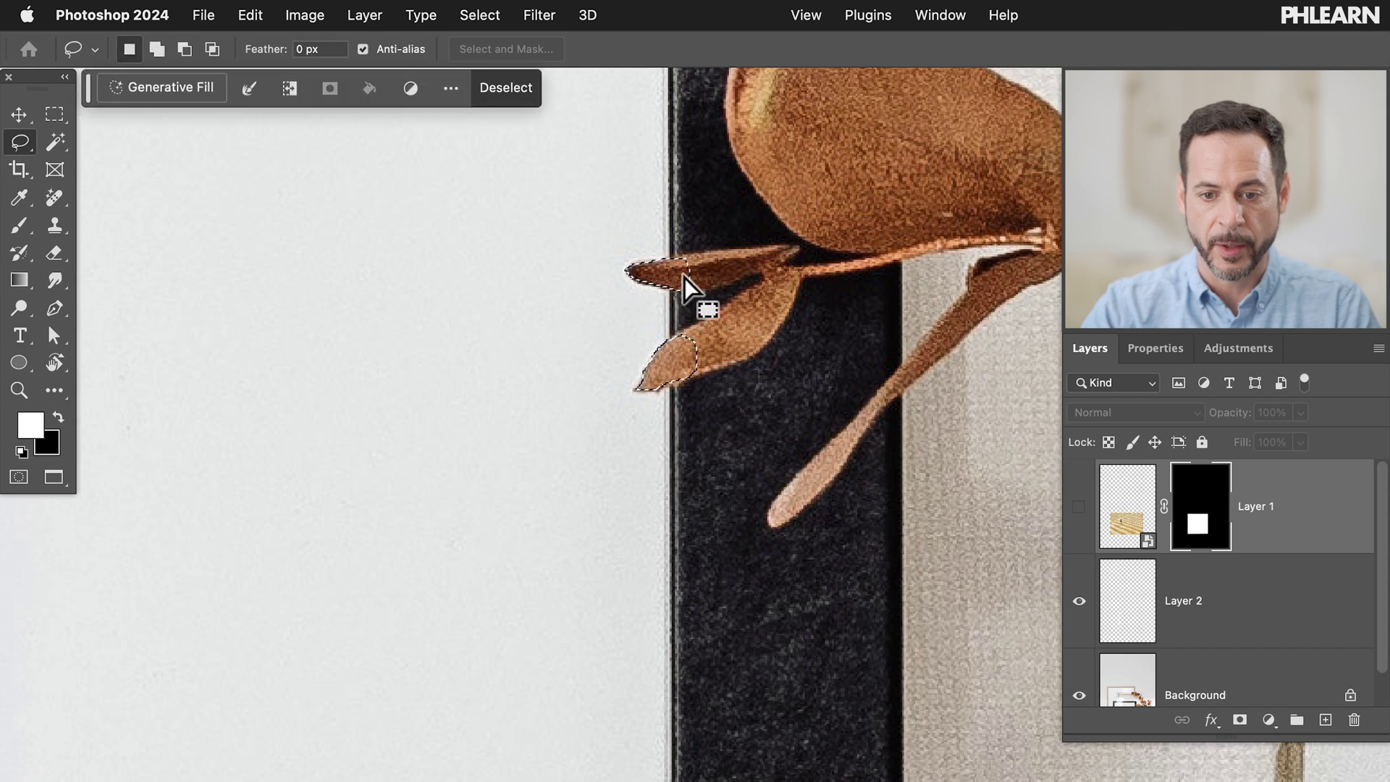
# Step: Show Layer 1, fill the leaf selection on its mask with Black, and deselect
pyautogui.click(1079, 506)
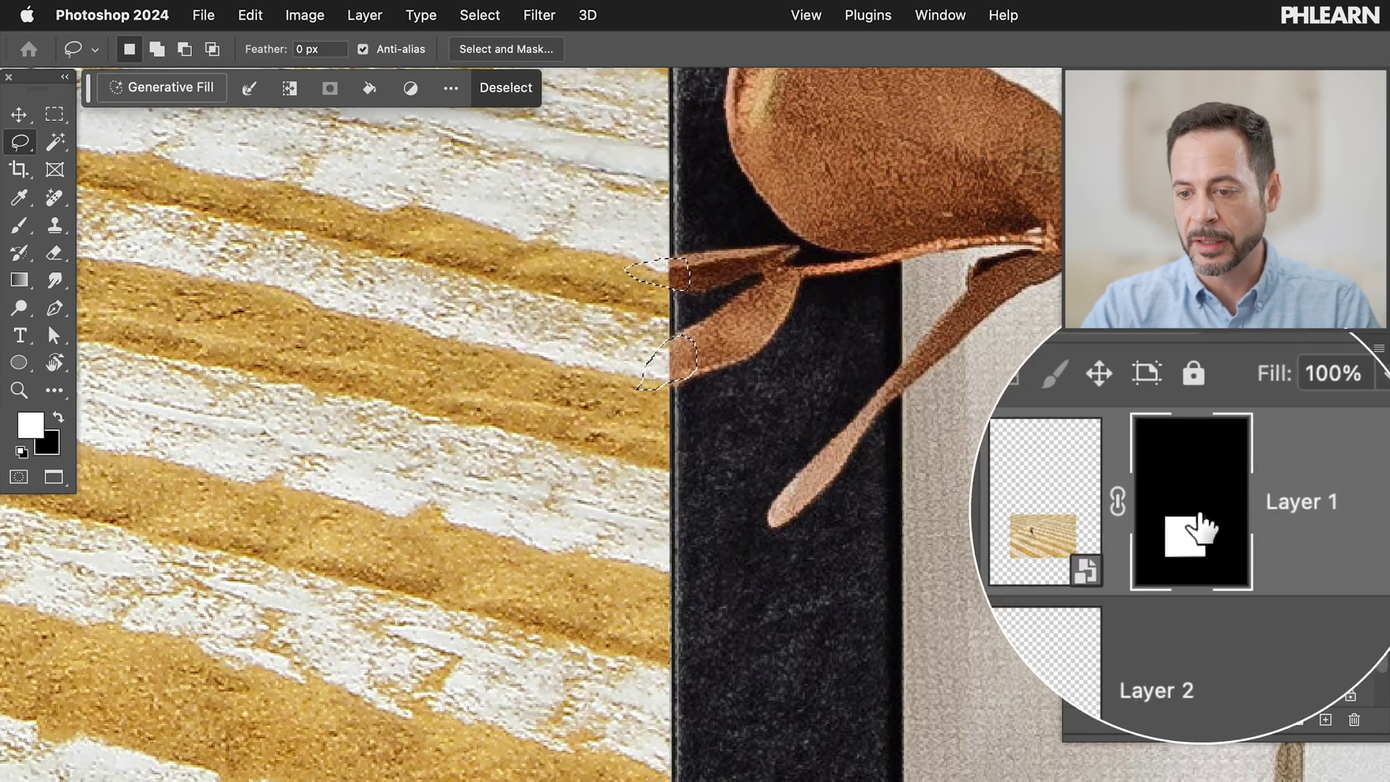
pyautogui.click(250, 14)
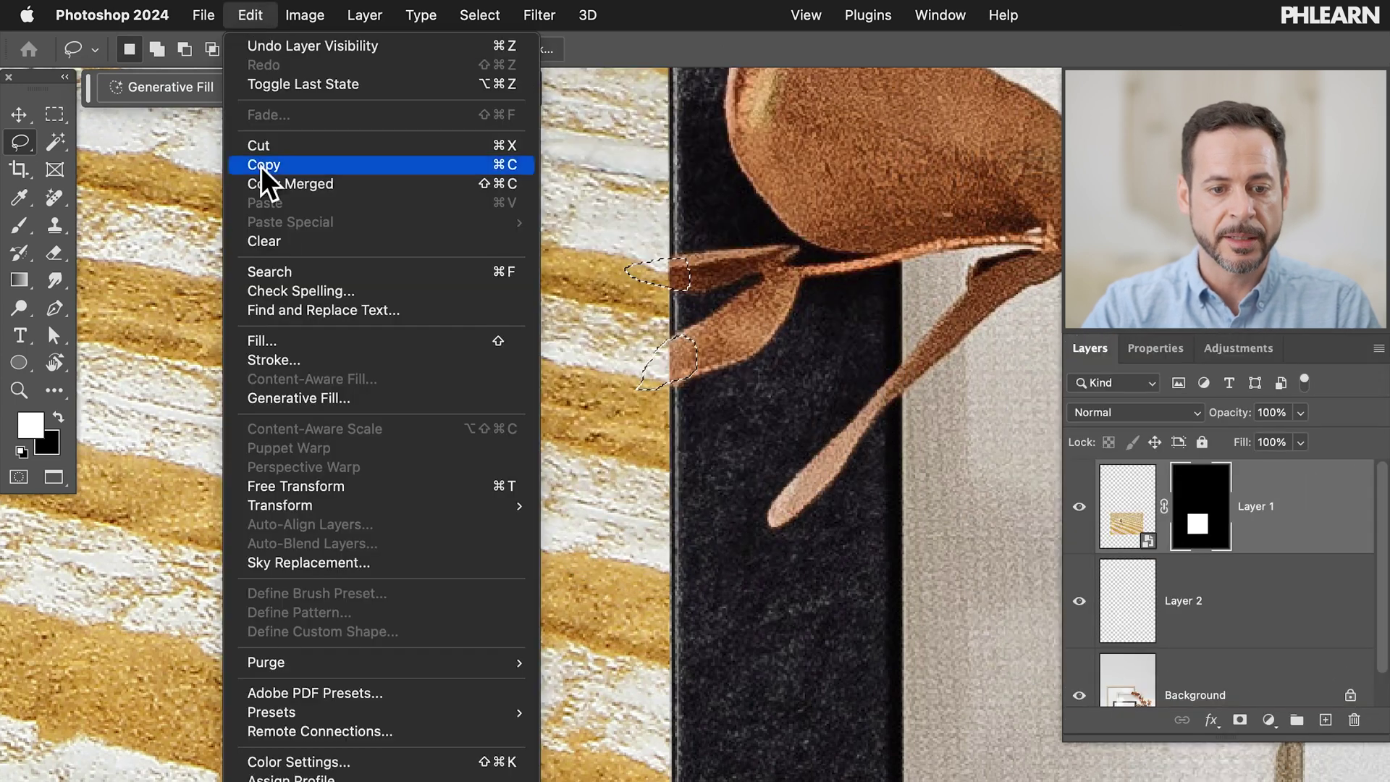
pyautogui.click(280, 338)
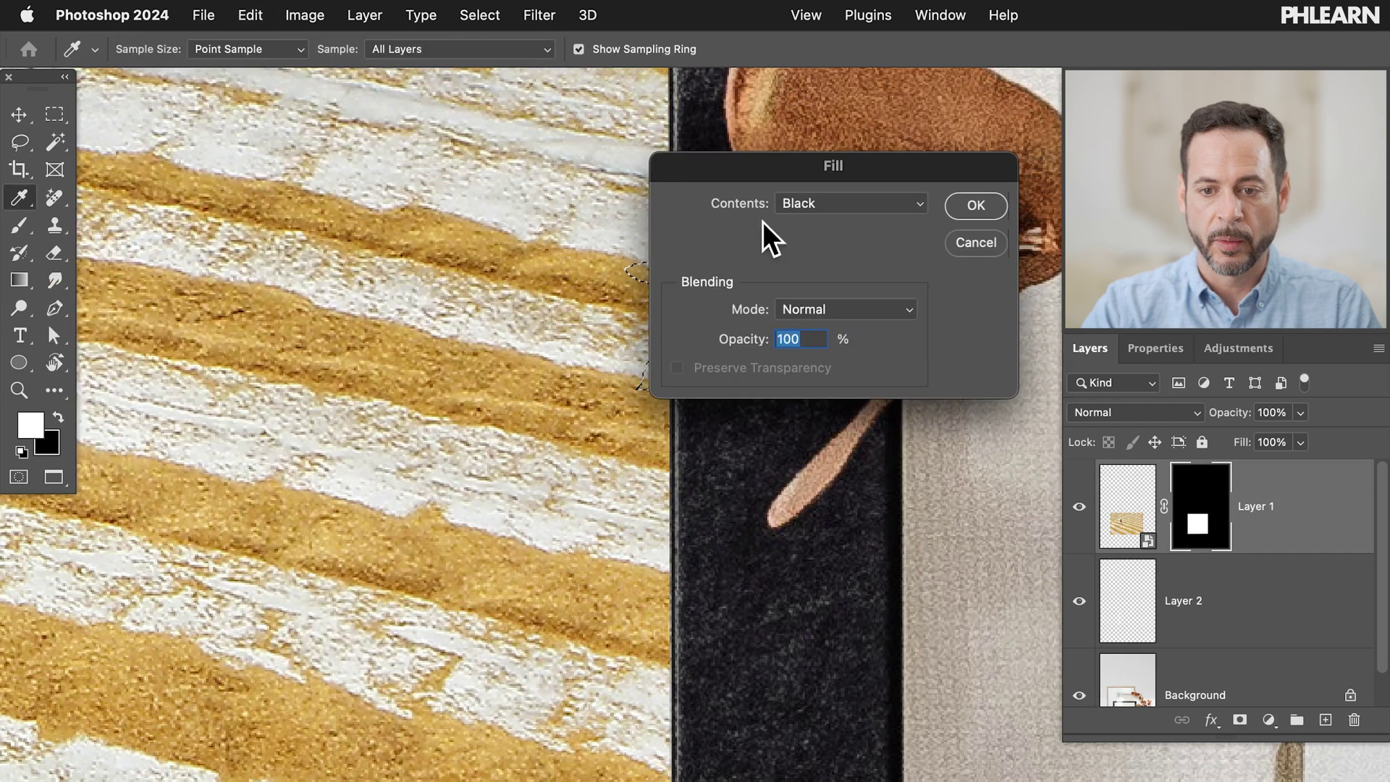
pyautogui.click(828, 204)
pyautogui.click(828, 206)
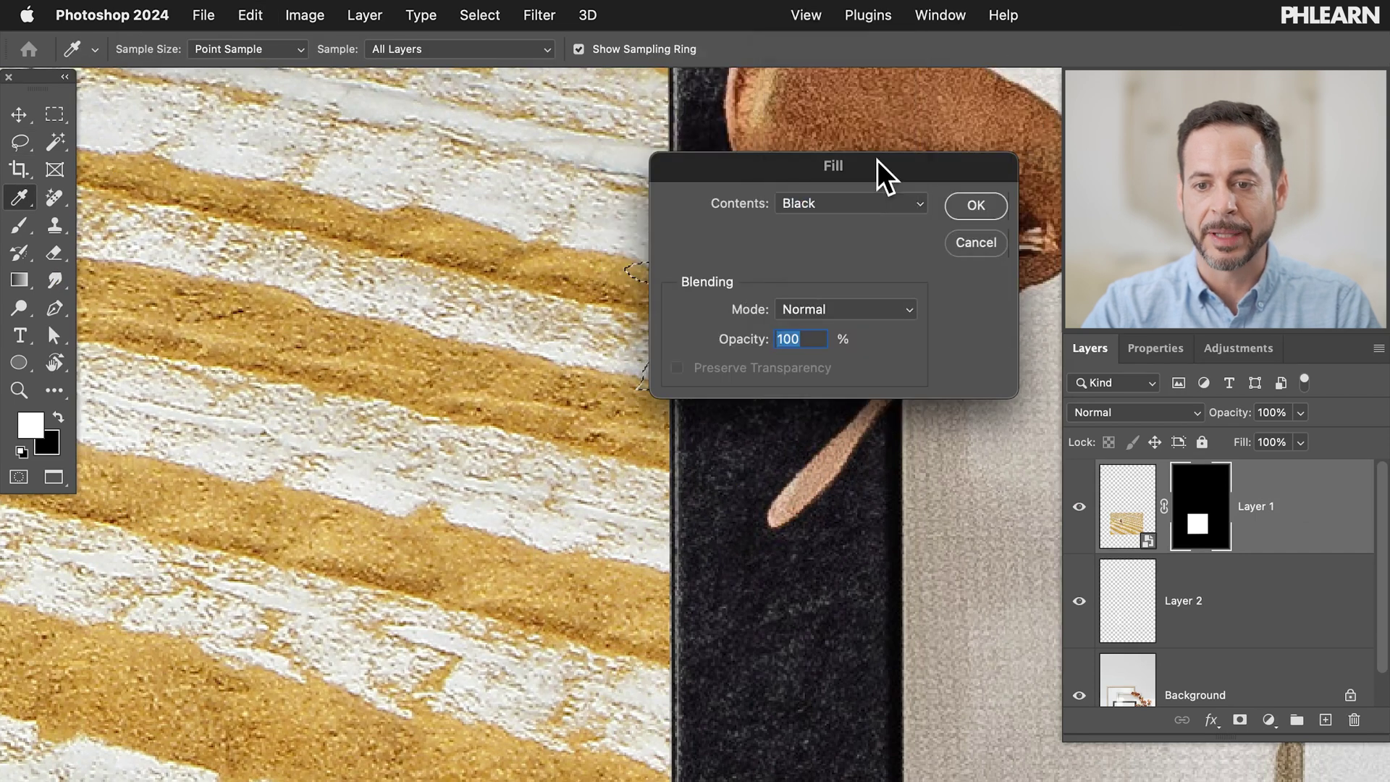
pyautogui.moveTo(880, 174); pyautogui.dragTo(426, 246)
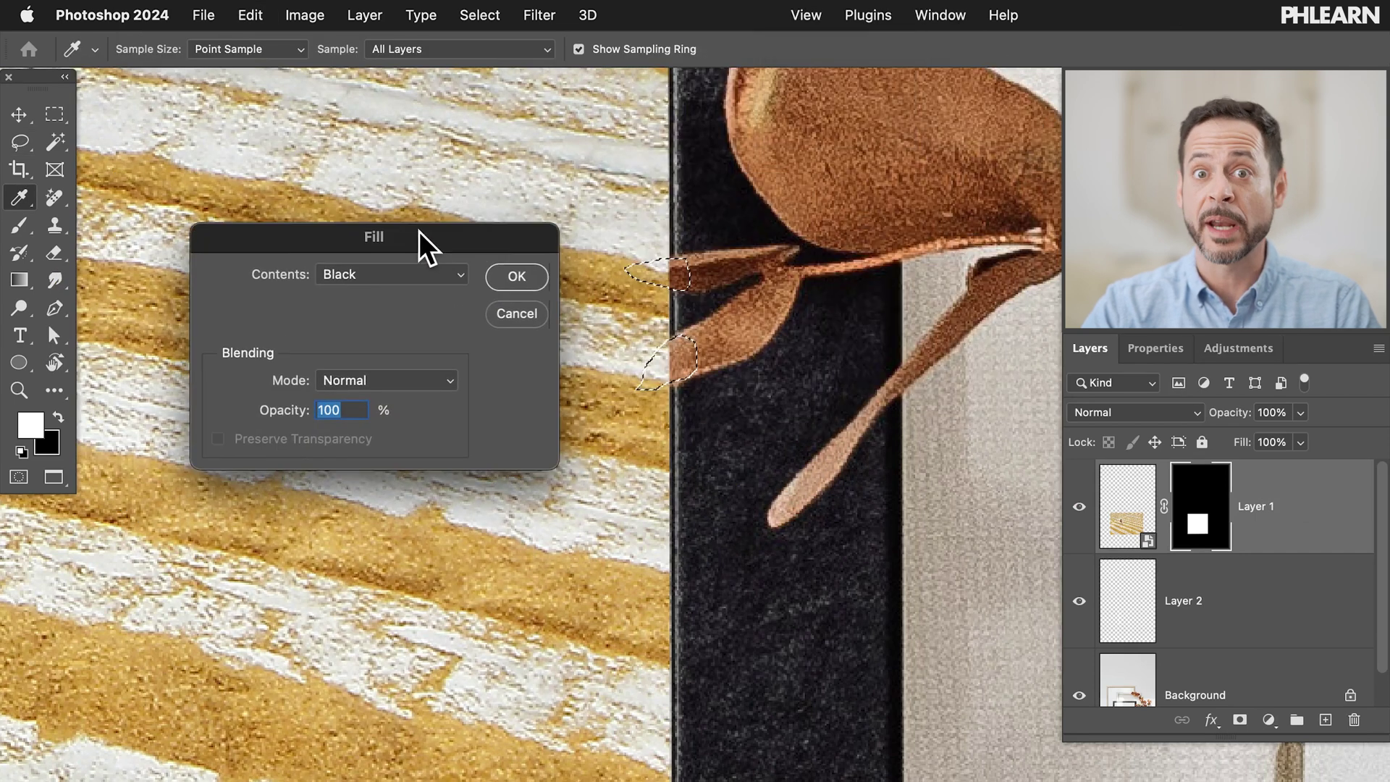
pyautogui.click(527, 281)
pyautogui.press('l')
pyautogui.press('super+d')
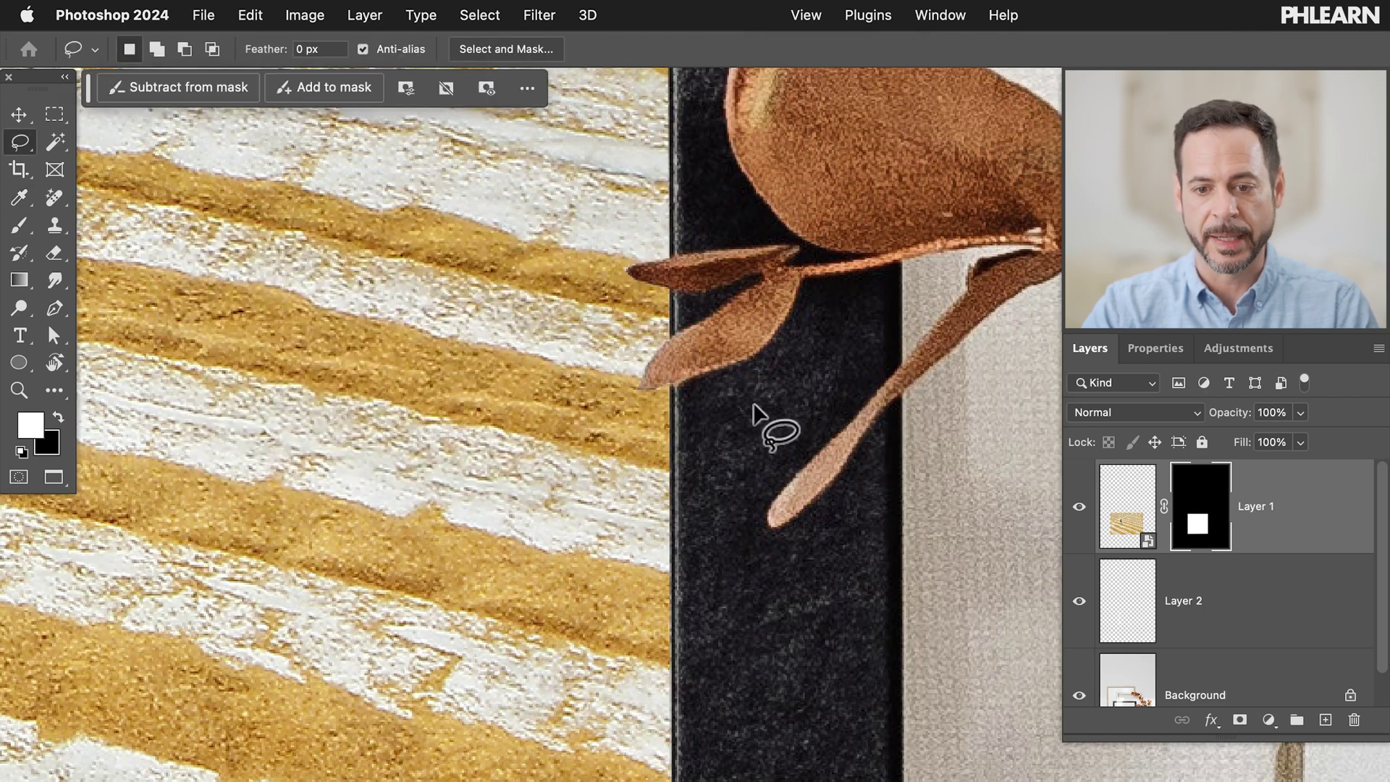
# Step: Hide the photo to compare the leaves and zoom out to fit the framed photo
pyautogui.scroll(-3, 673, 312)
pyautogui.scroll(-5, 672, 322)
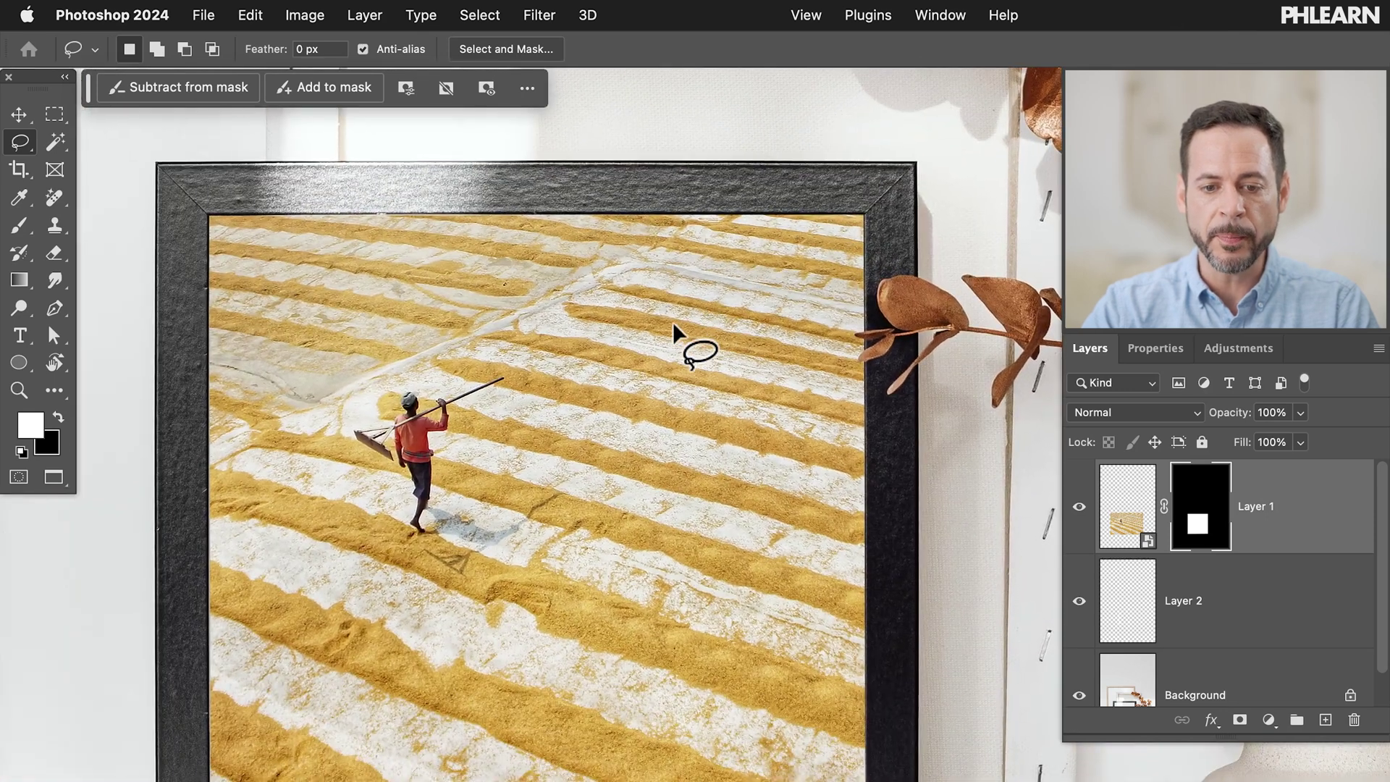
pyautogui.scroll(-1, 672, 322)
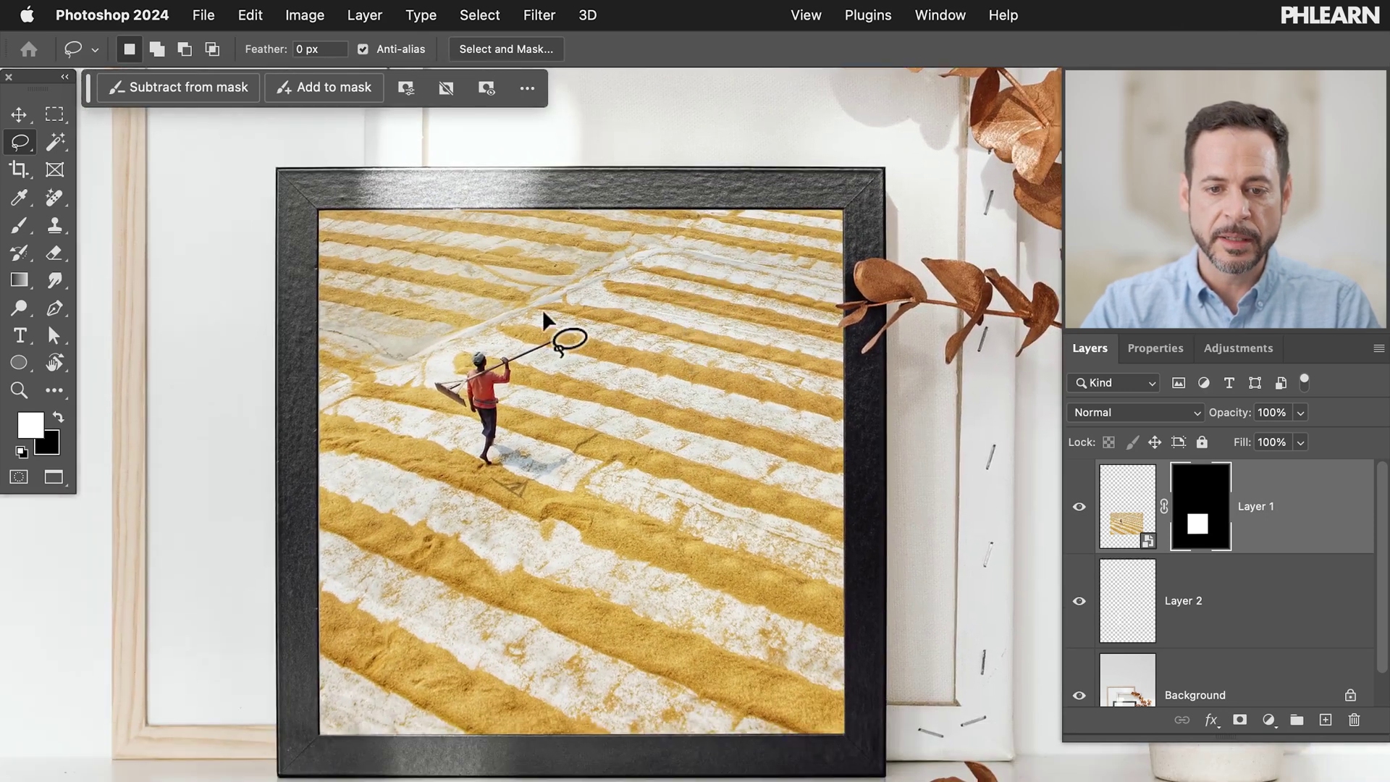
pyautogui.click(1078, 506)
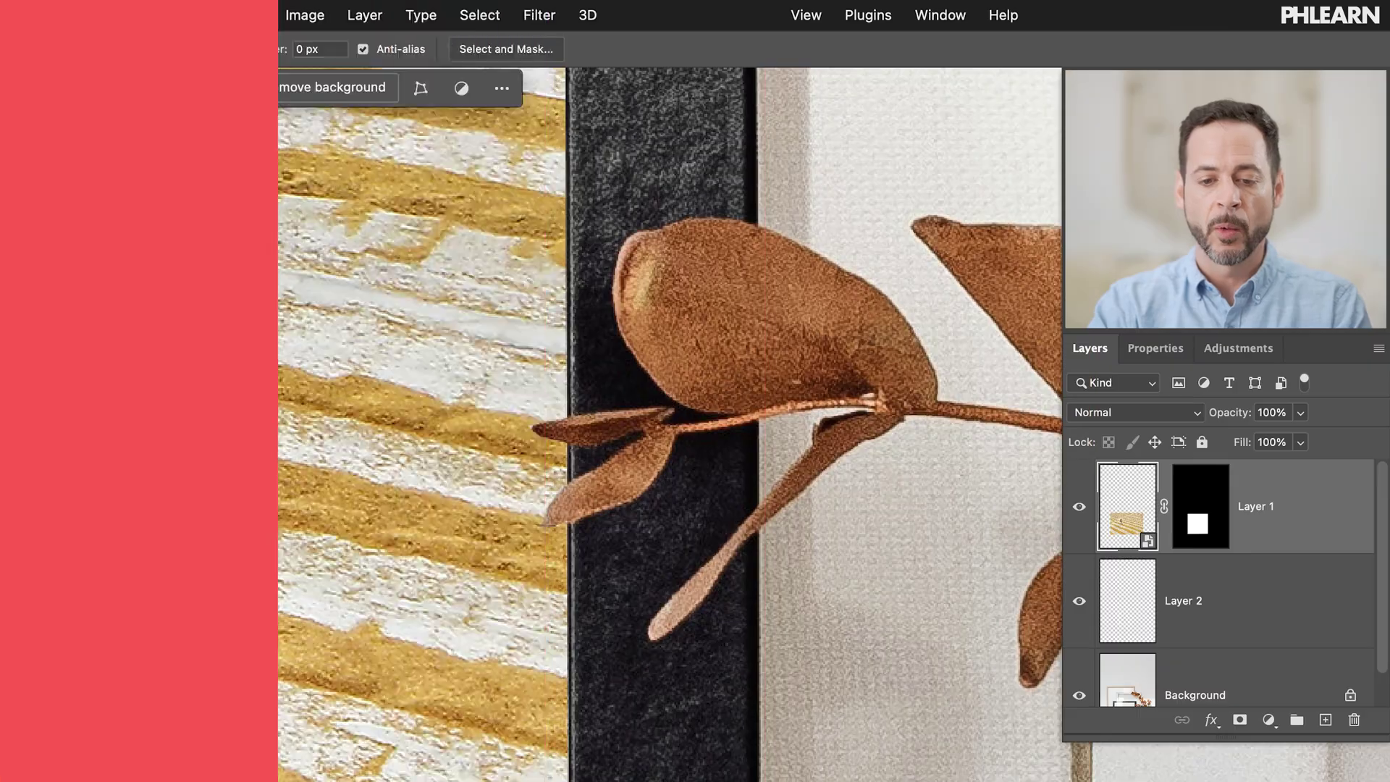
pyautogui.press('super+minus')
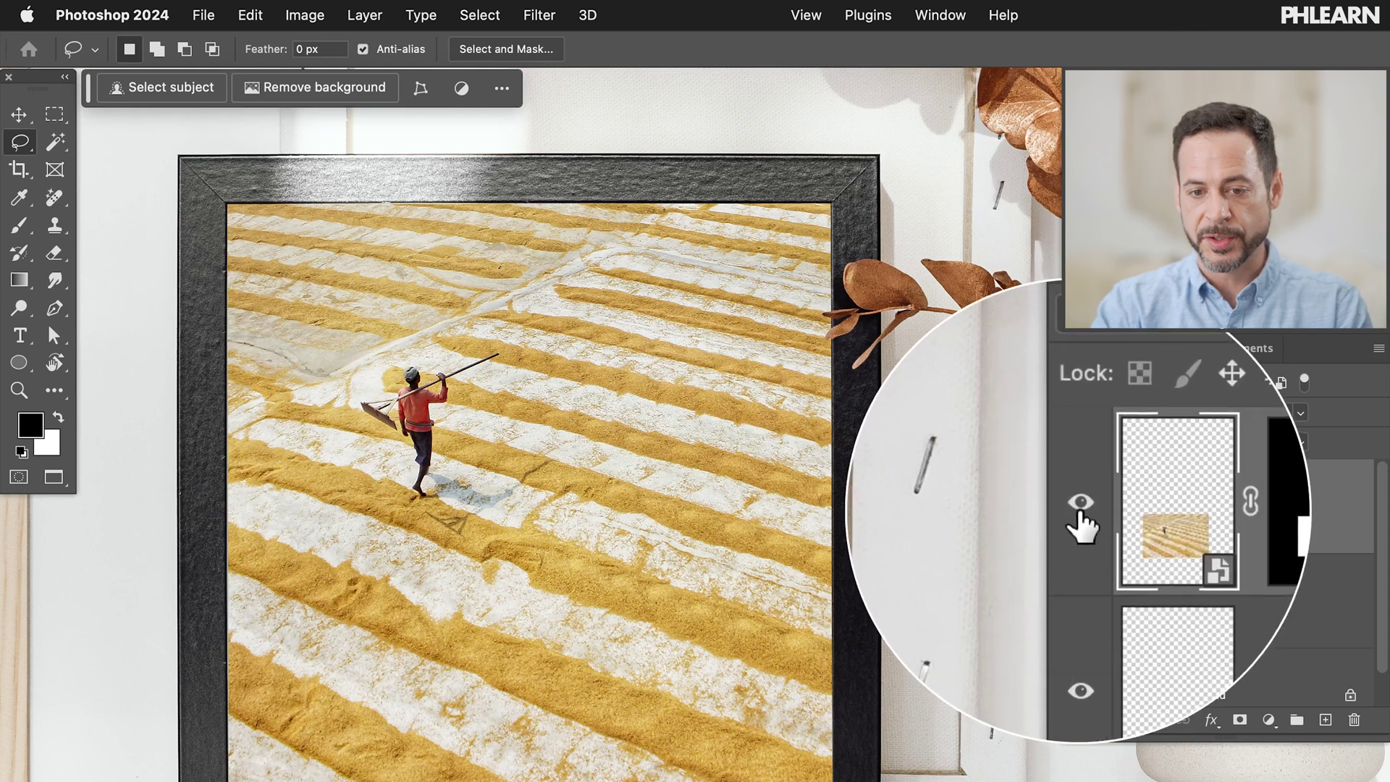
# Step: Hide Layer 1, show Layer 2 and merge it down into the Background, then show Layer 1 again
pyautogui.click(1078, 507)
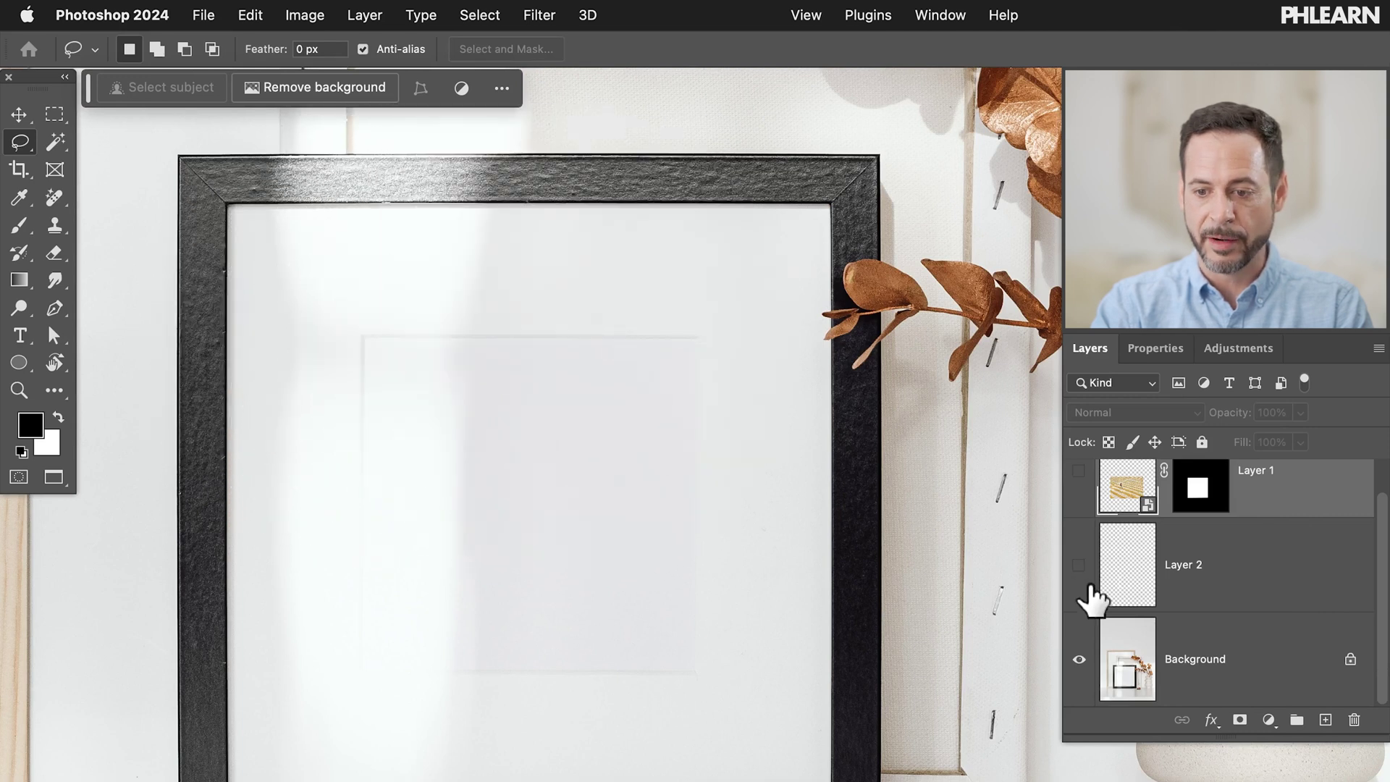
pyautogui.click(1158, 576)
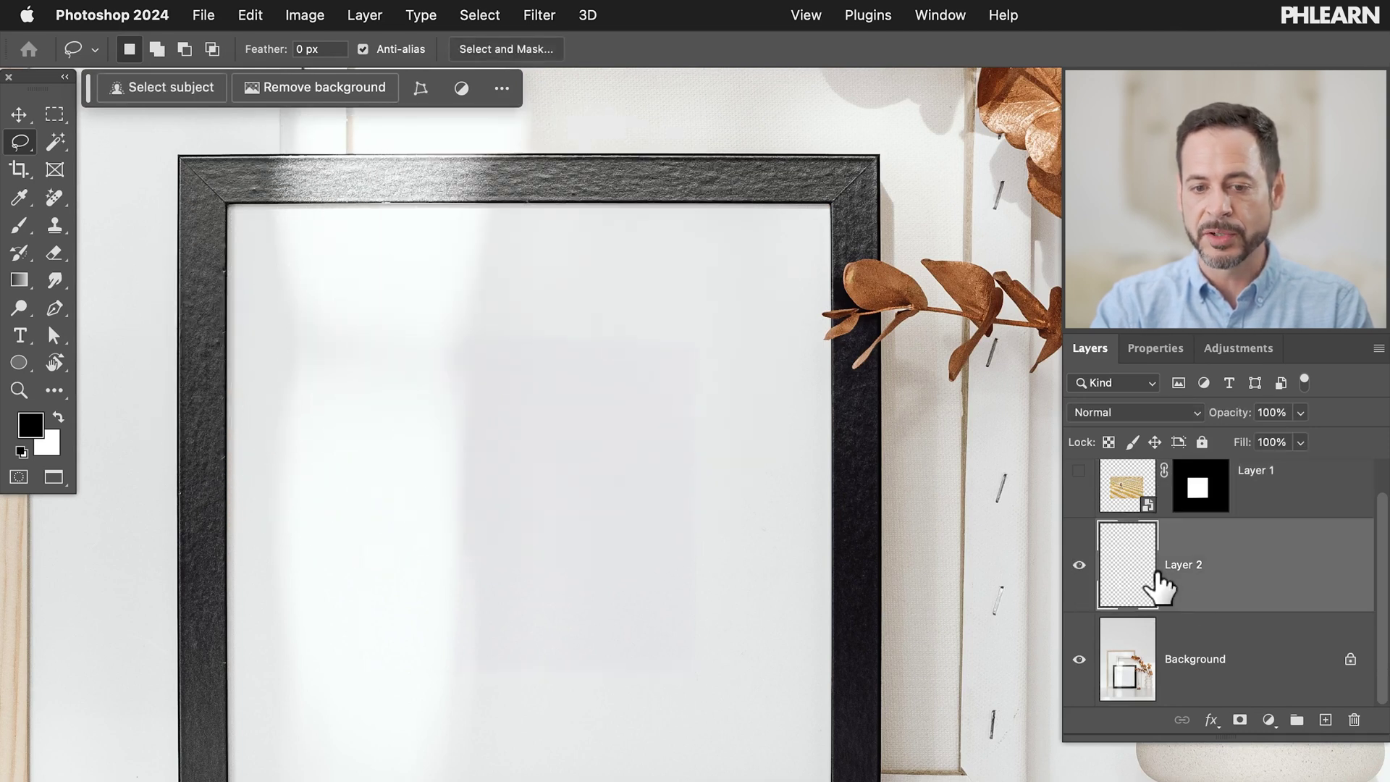
pyautogui.click(1079, 566)
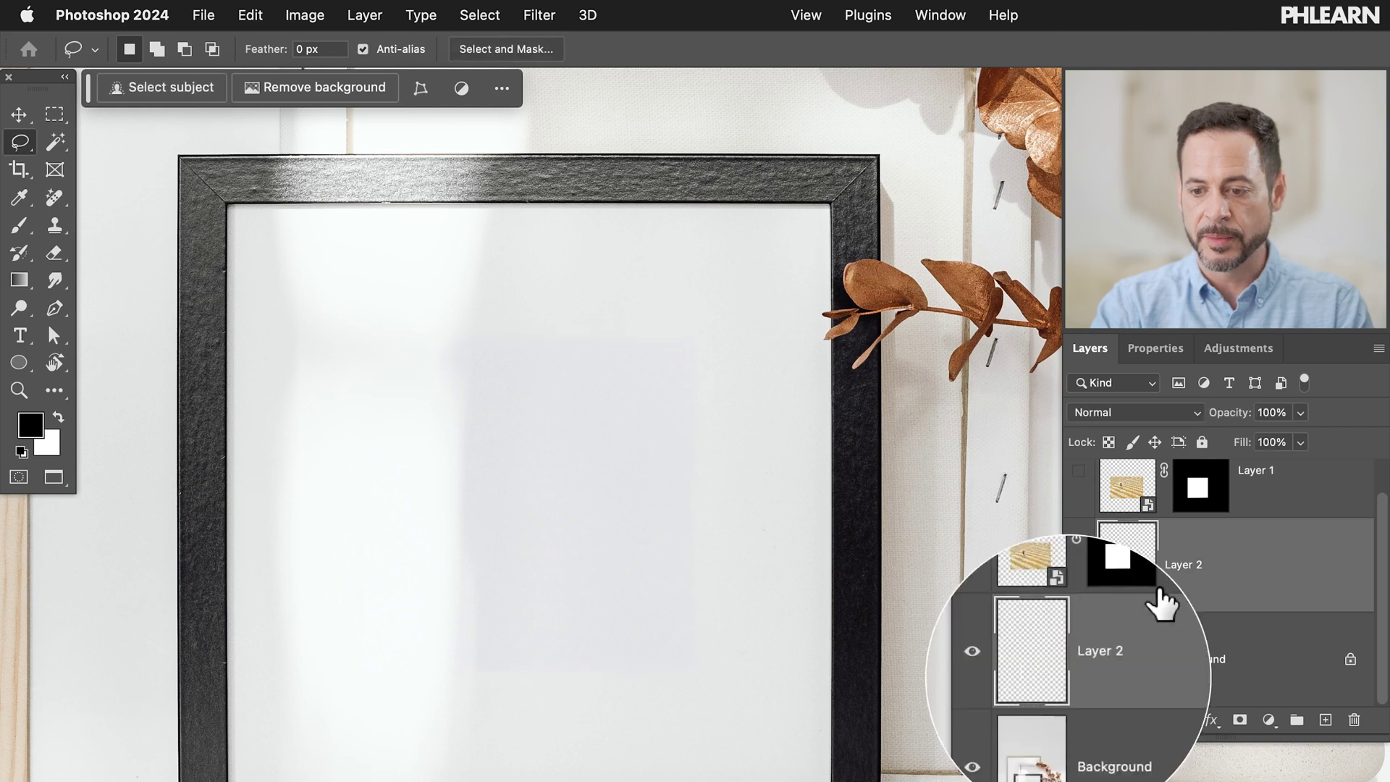
pyautogui.keyDown('super'); pyautogui.click(1191, 672); pyautogui.keyUp('super')
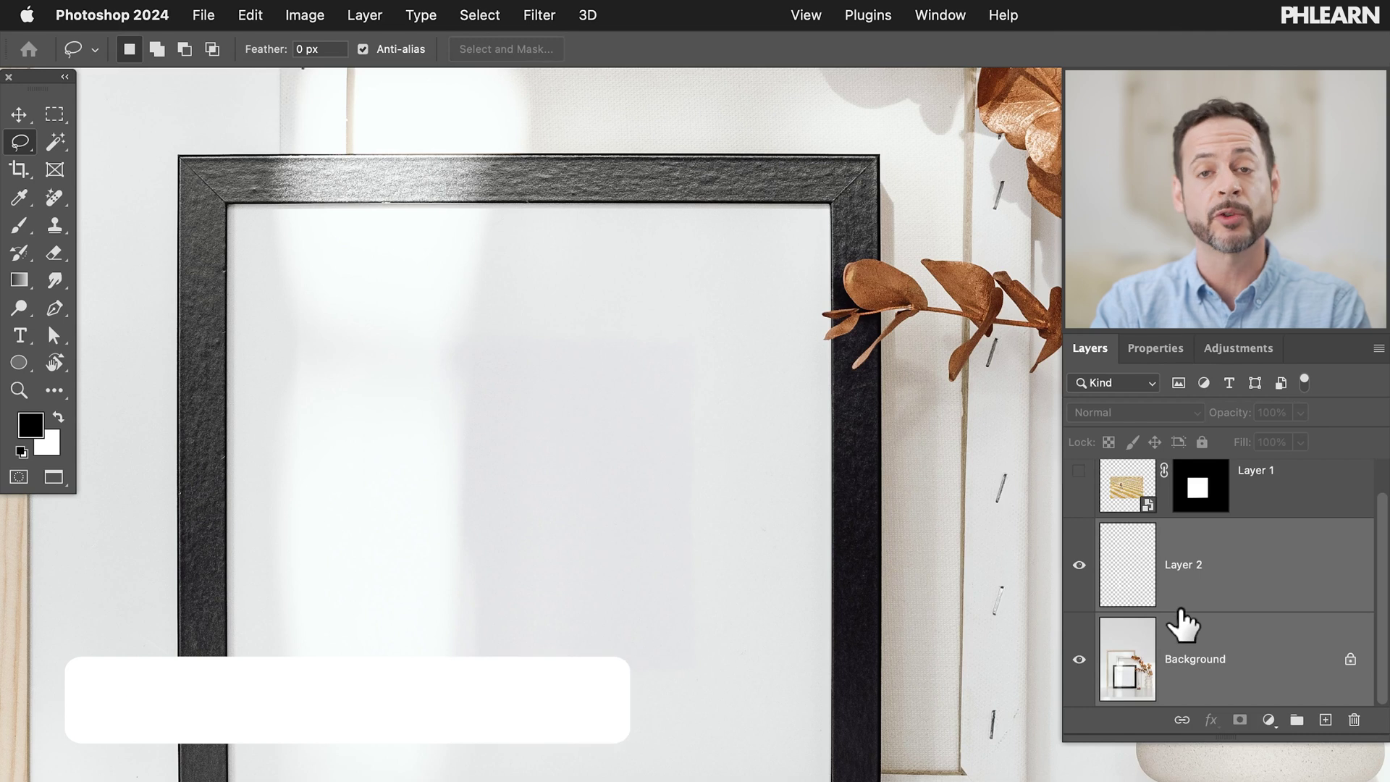
pyautogui.press('super+e')
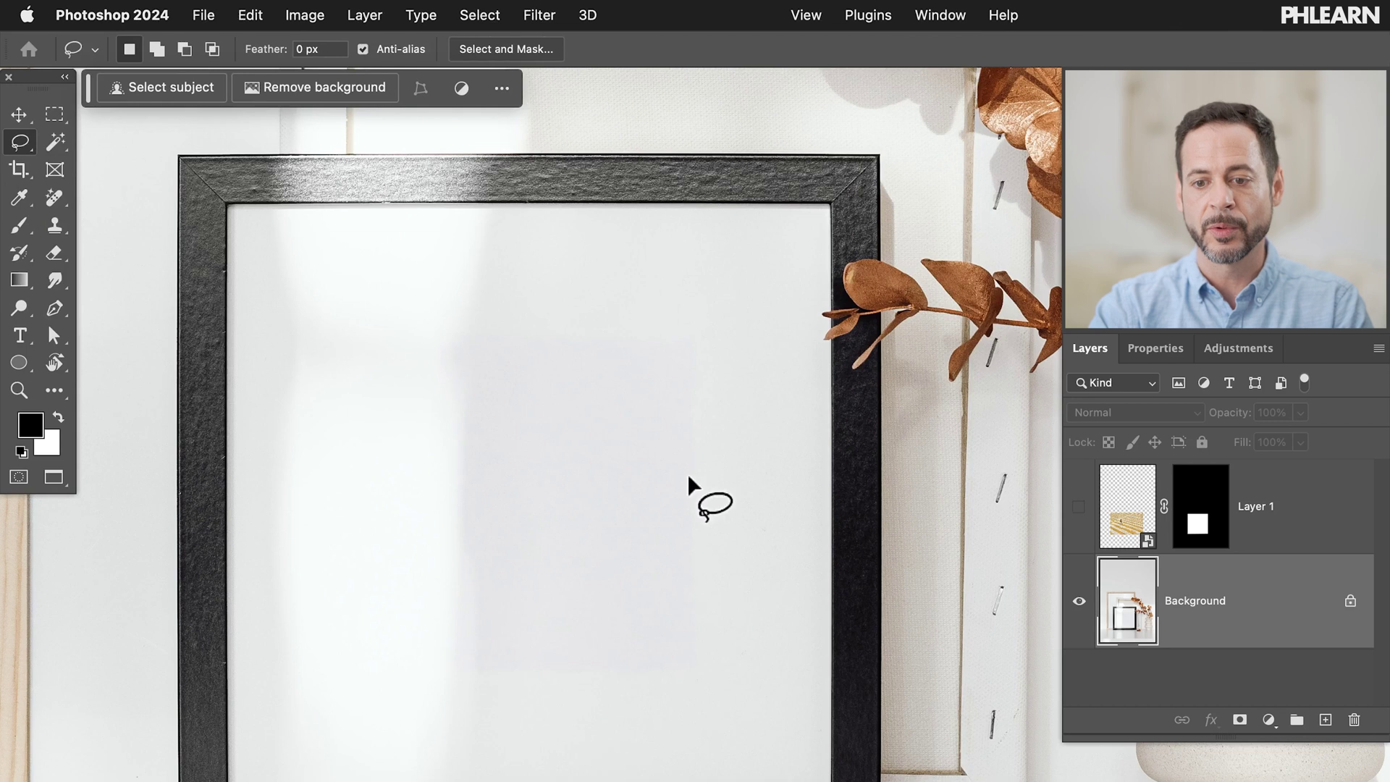
pyautogui.click(1079, 507)
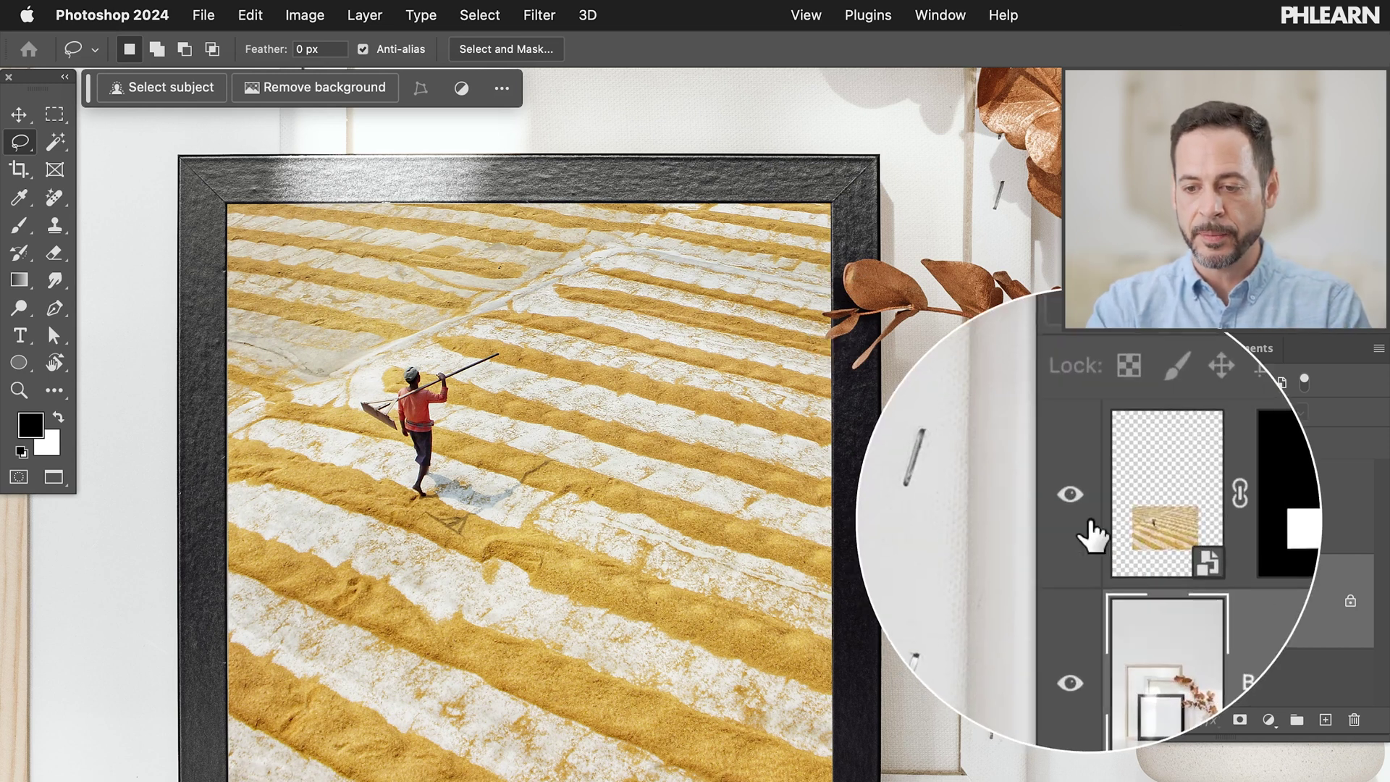
# Step: Load Layer 1's mask as a selection, hide Layer 1, and copy the Background's frame interior to a new Highlight layer
pyautogui.click(1128, 518)
pyautogui.click(1186, 536)
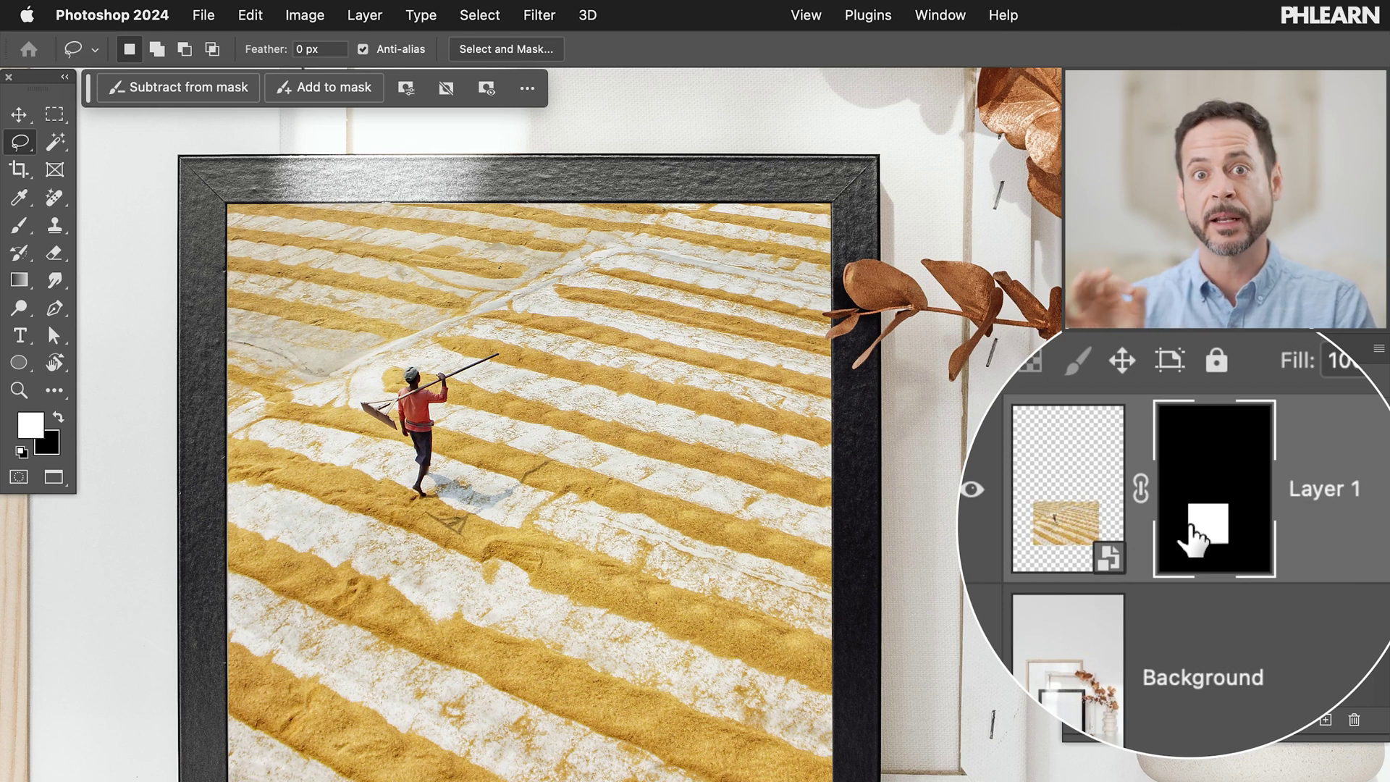
pyautogui.moveTo(1191, 530); pyautogui.dragTo(1196, 518)
pyautogui.keyDown('super'); pyautogui.click(1196, 515); pyautogui.keyUp('super')
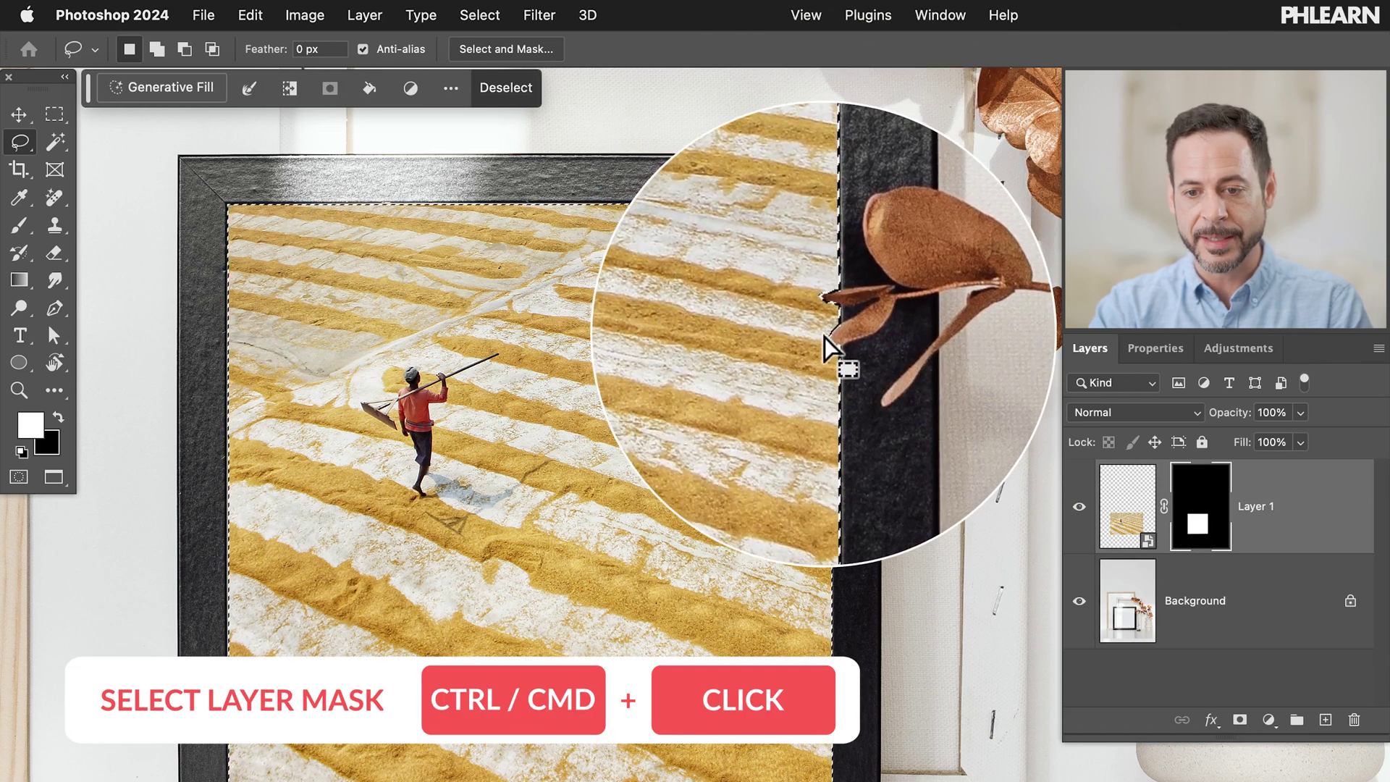
pyautogui.click(1079, 507)
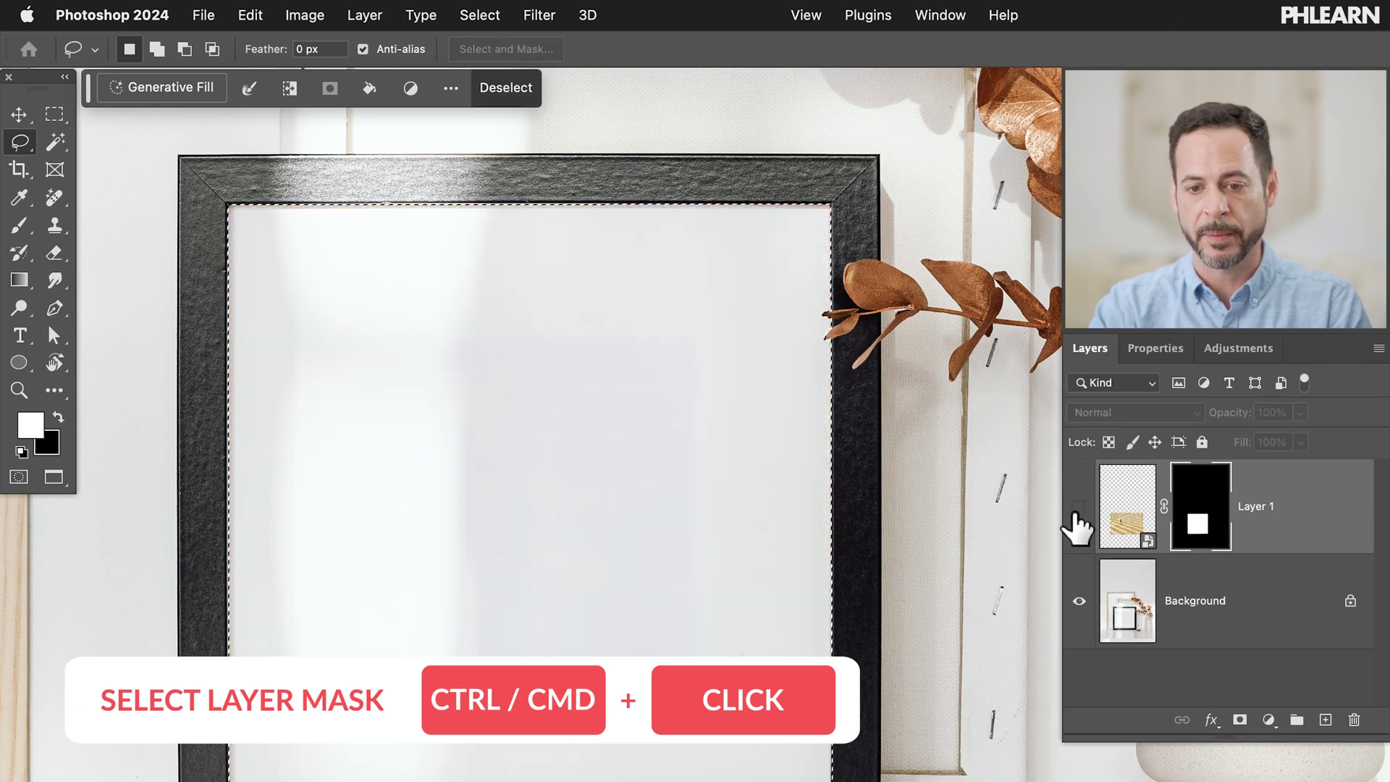
pyautogui.click(1199, 608)
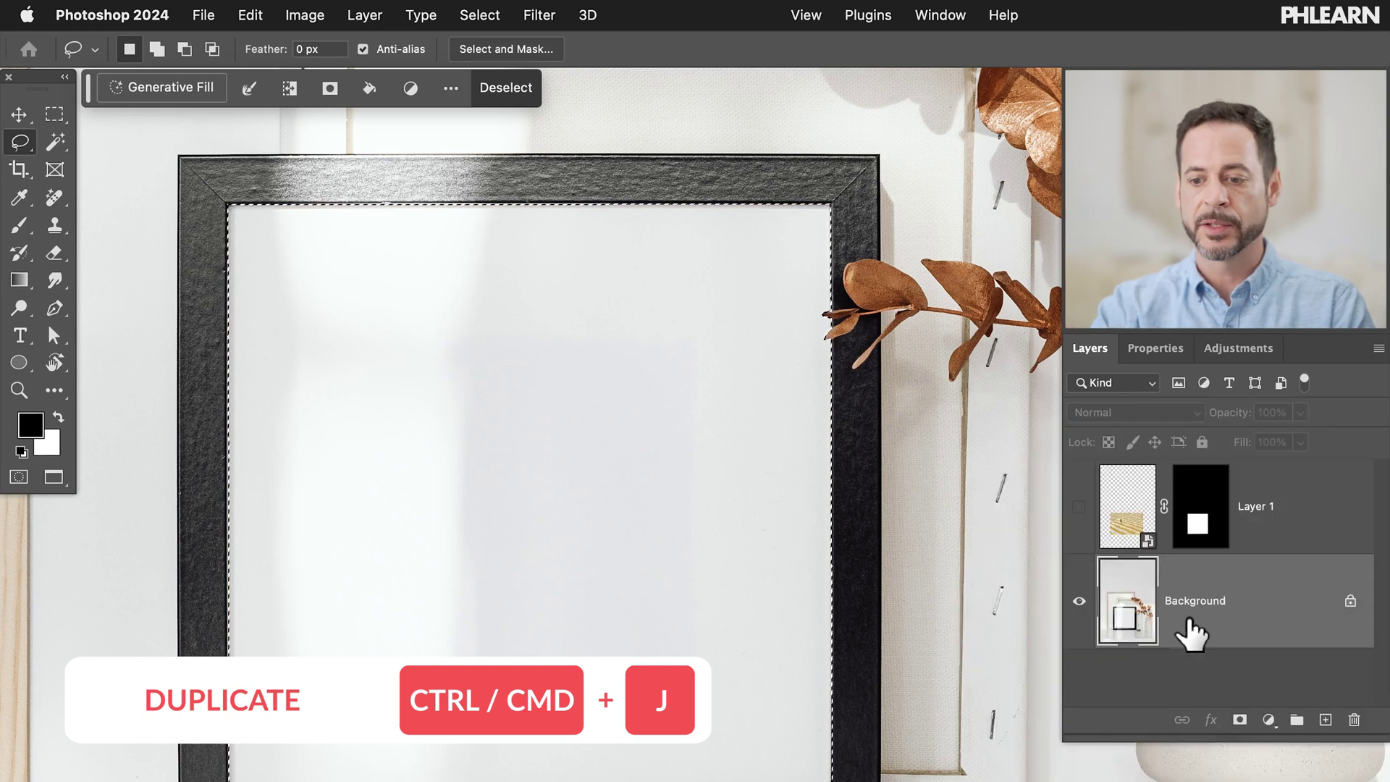
pyautogui.press('super+j')
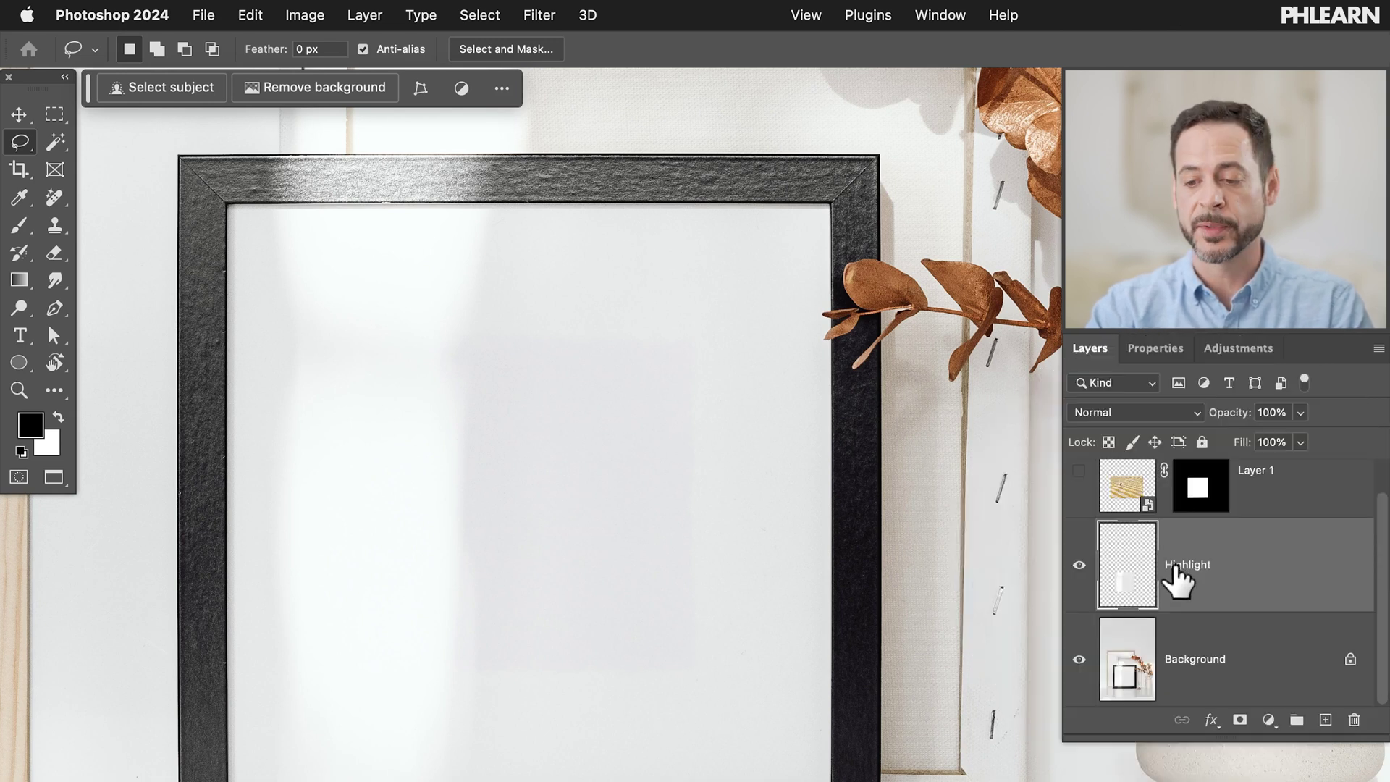
# Step: Reload the mask selection and copy the Background's frame interior to a second layer named Shadow
pyautogui.keyDown('ctrl'); pyautogui.click(1199, 492); pyautogui.keyUp('ctrl')
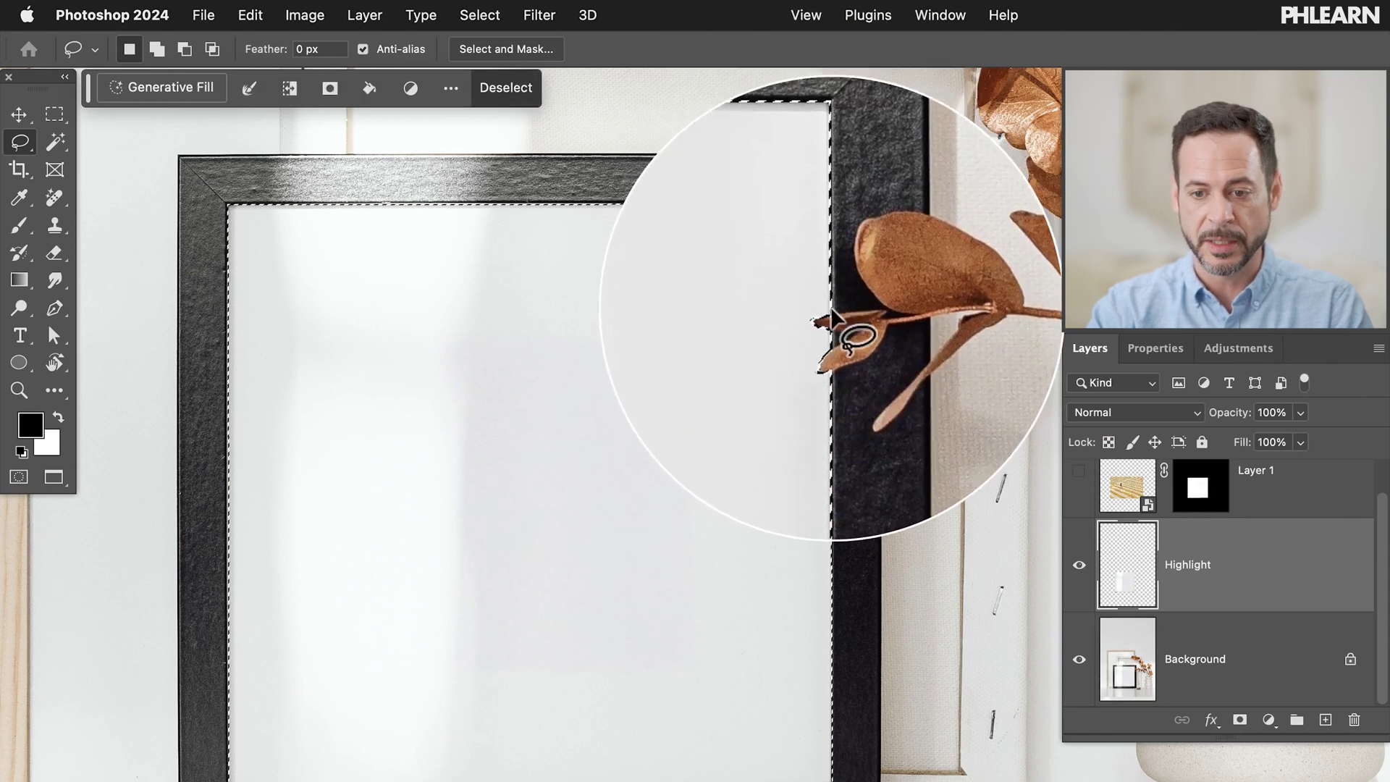
pyautogui.click(1217, 662)
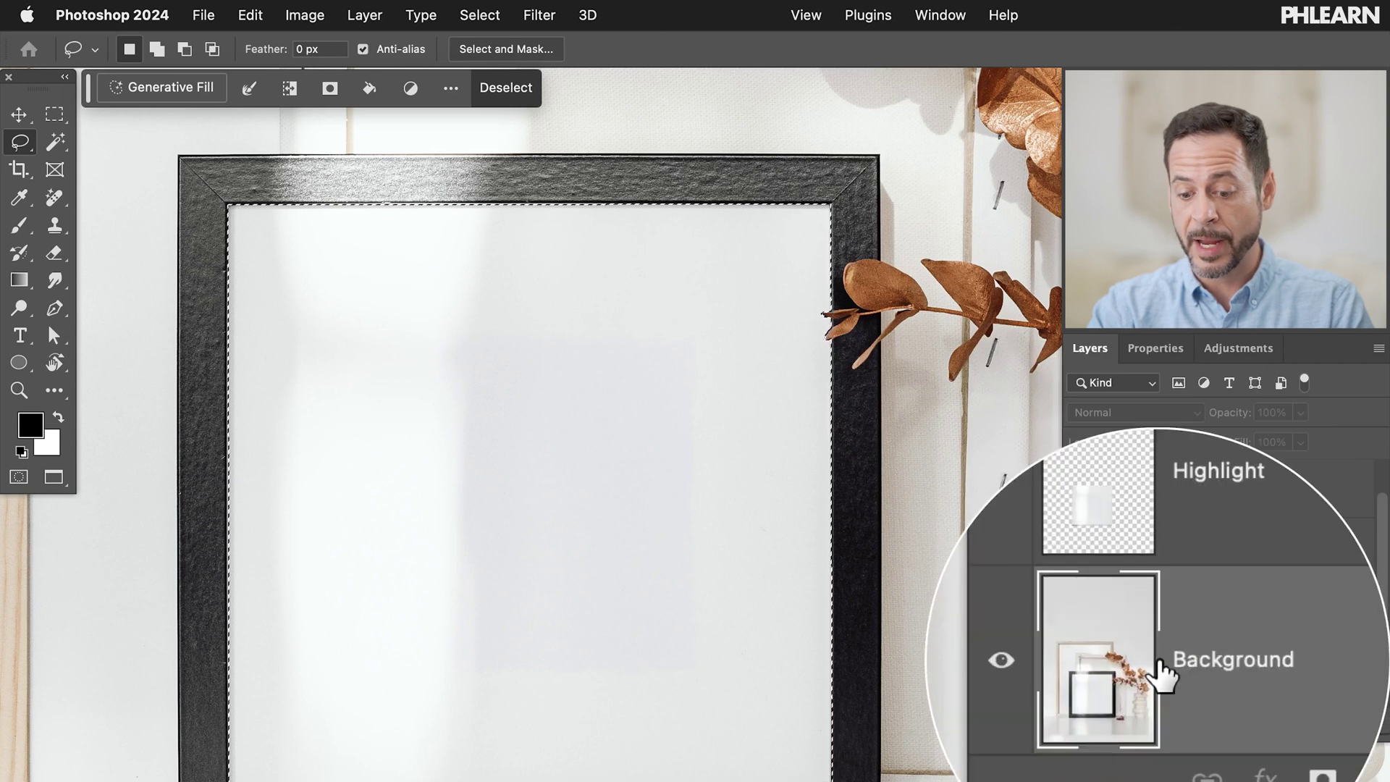
pyautogui.press('super+j')
pyautogui.scroll(-1, 1160, 661)
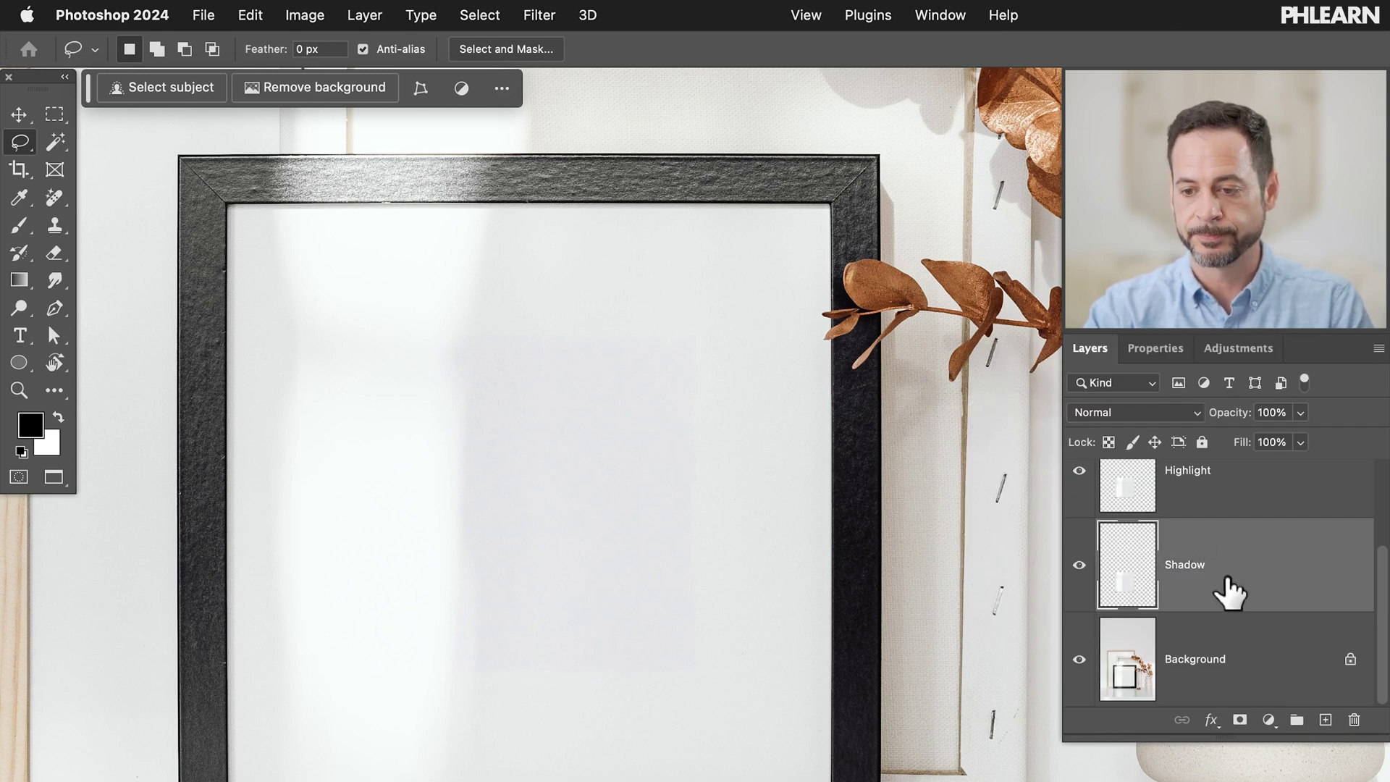
pyautogui.scroll(2, 1231, 590)
# Step: Move Highlight and Shadow together above the rice-field photo layer with Cmd+]
pyautogui.click(1225, 580)
pyautogui.keyDown('shift'); pyautogui.click(1211, 654); pyautogui.keyUp('shift')
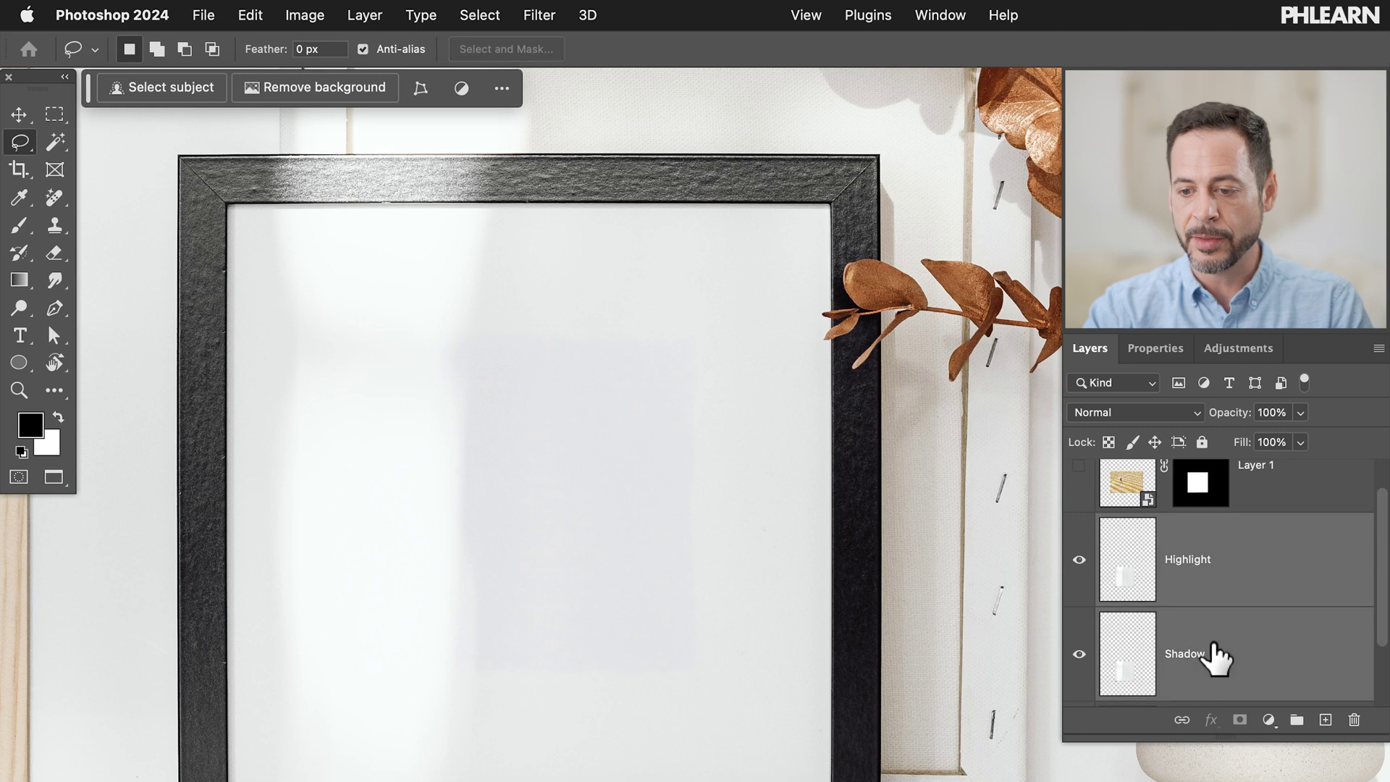
pyautogui.hotkey('ctrl', ']')
pyautogui.scroll(-2, 1231, 572)
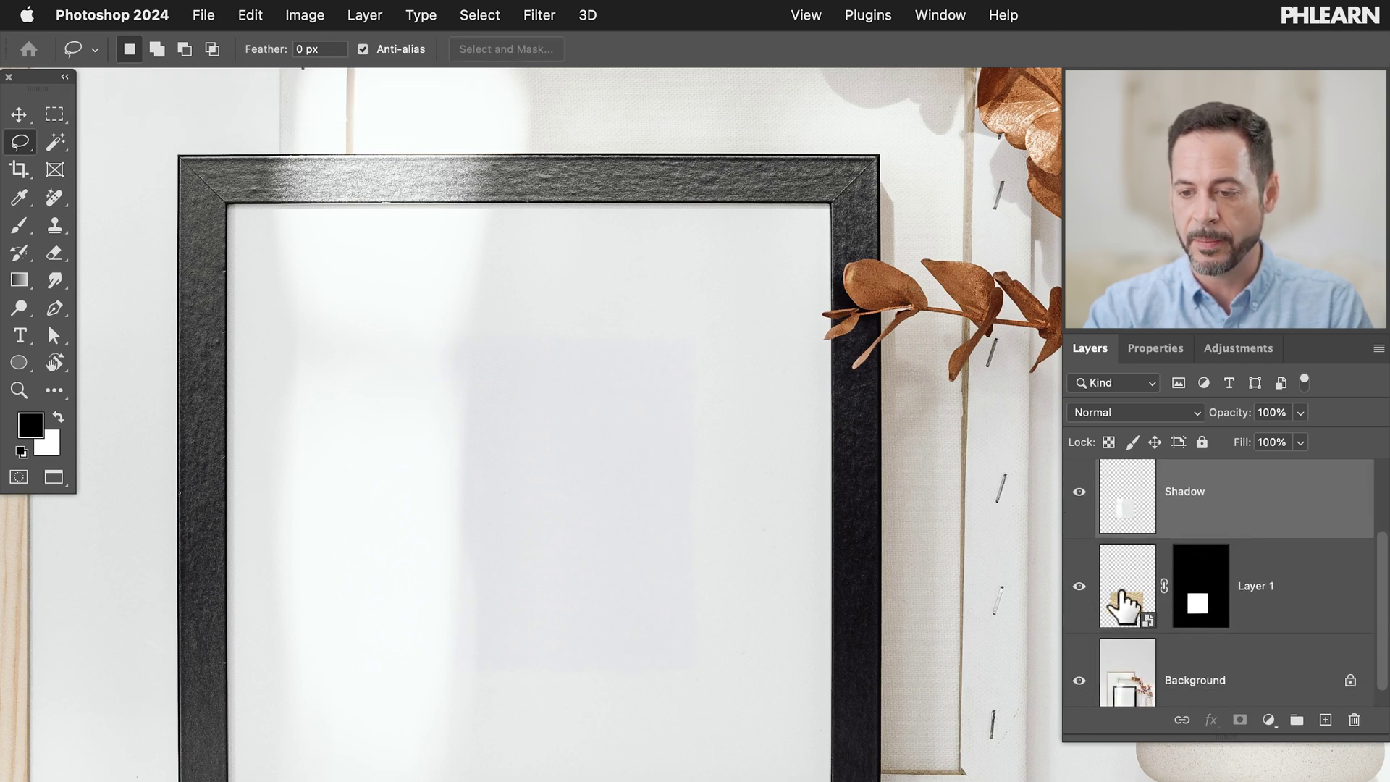
pyautogui.scroll(2, 1117, 590)
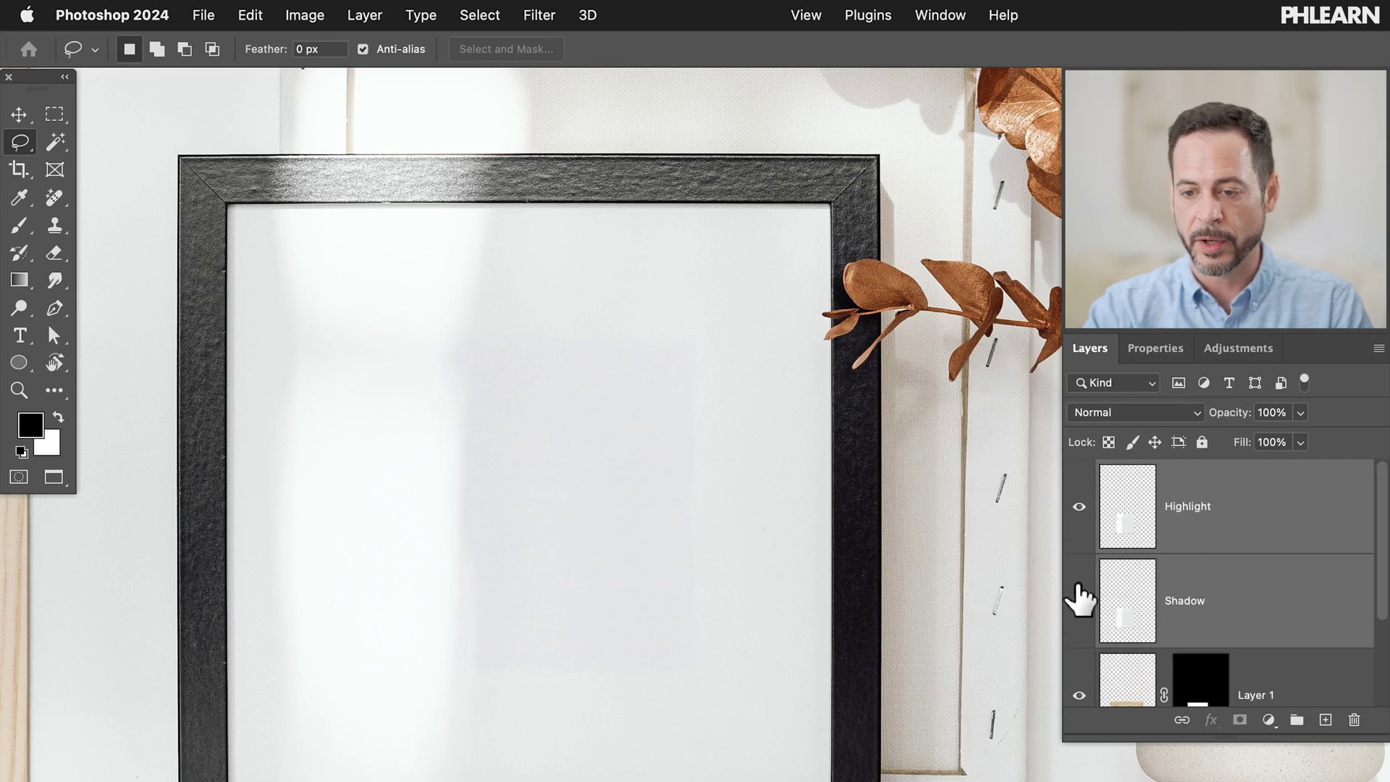
pyautogui.doubleClick(1233, 525)
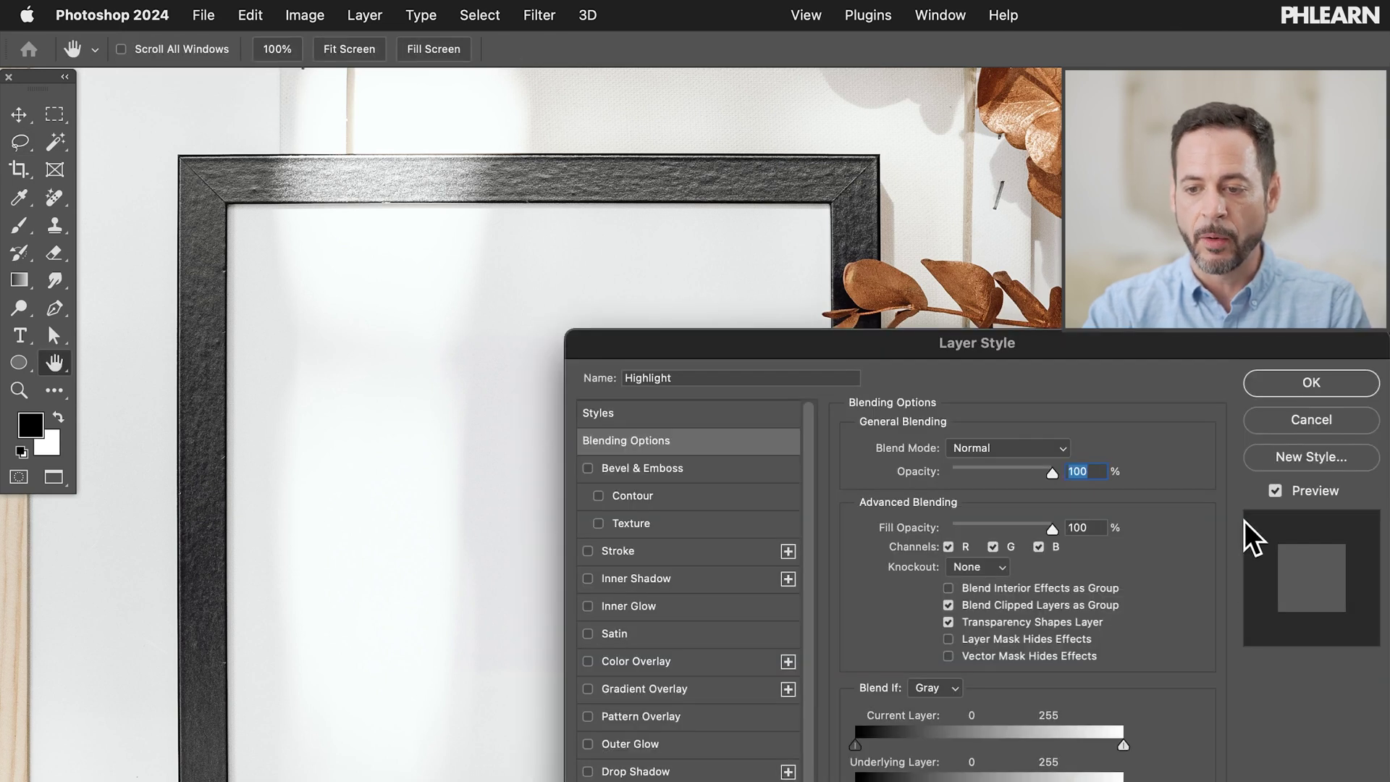
# Step: Set the Highlight layer's blend mode to Screen and toggle its visibility to compare the glare
pyautogui.press('Escape')
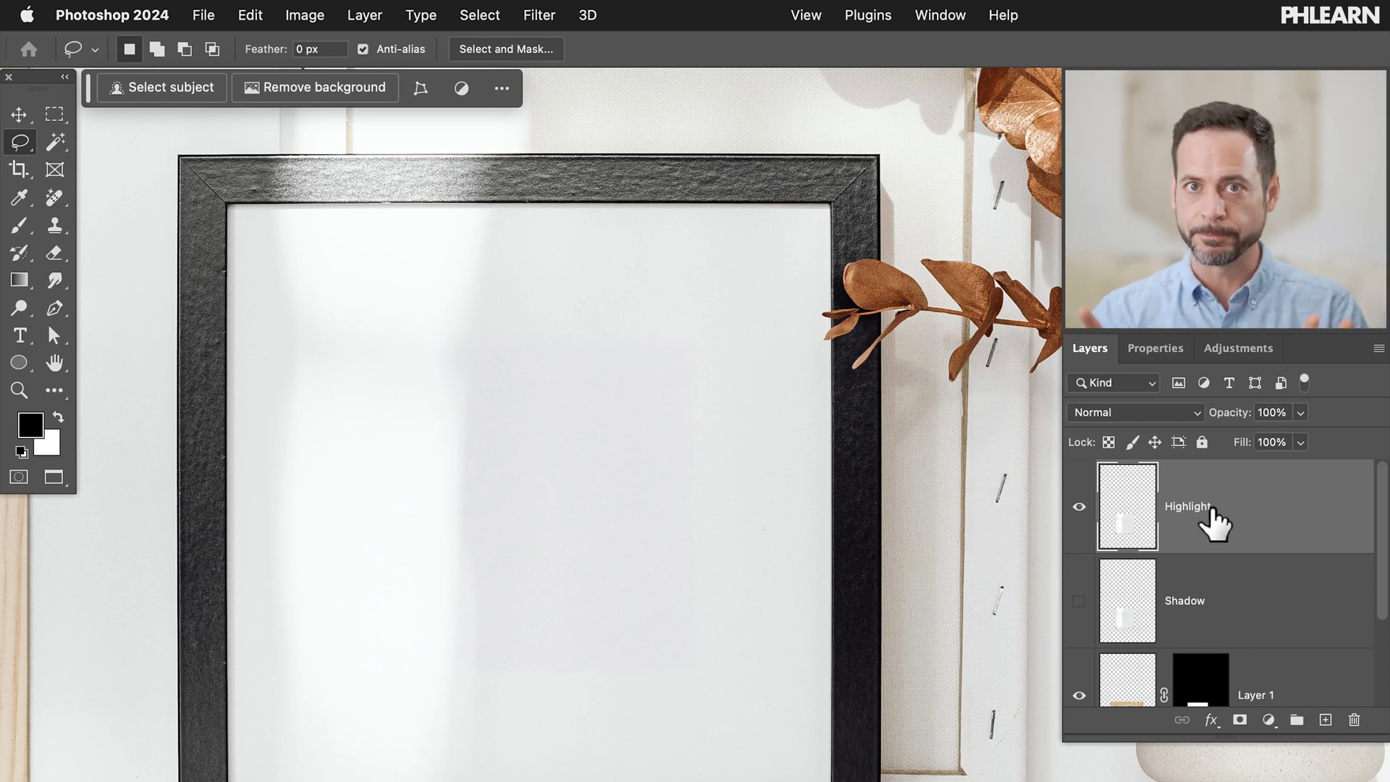
pyautogui.scroll(-3, 1215, 521)
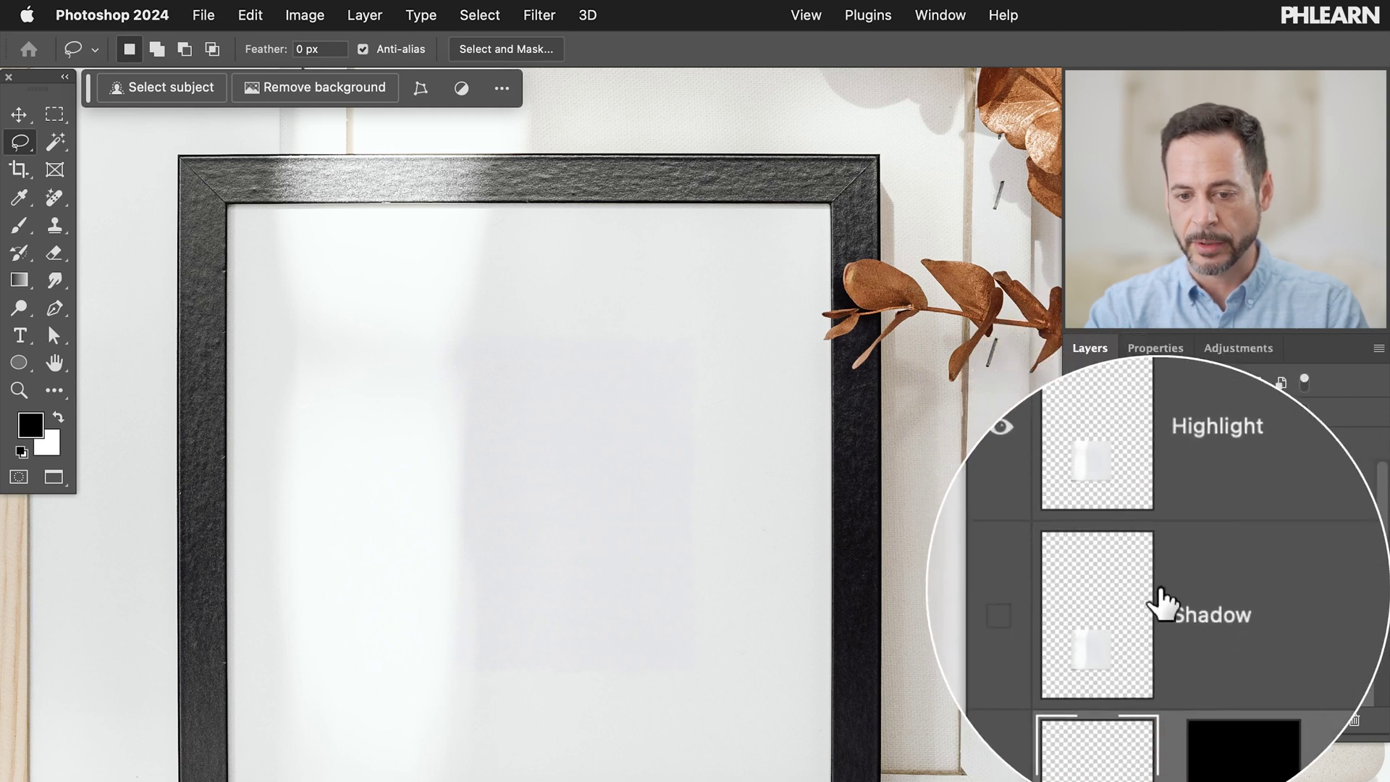
pyautogui.click(1219, 518)
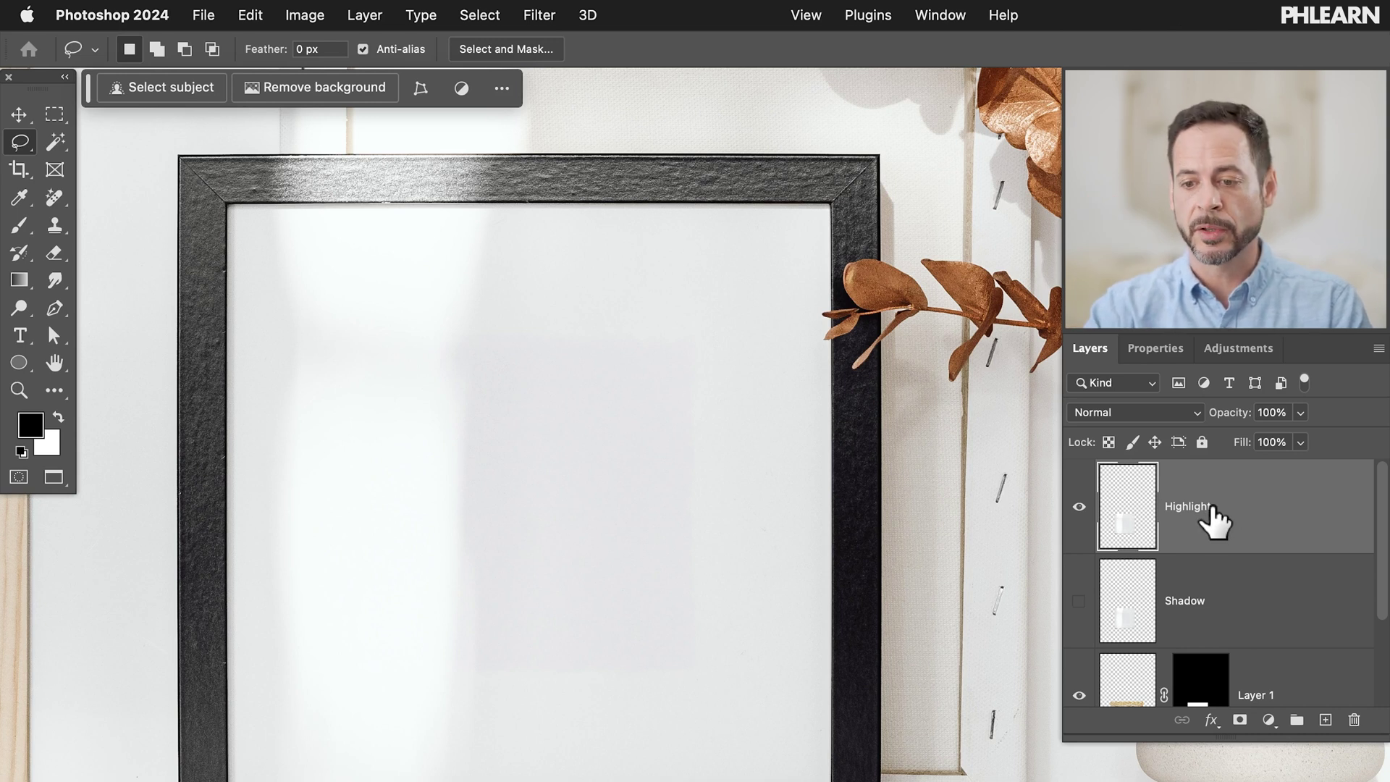
pyautogui.click(1100, 413)
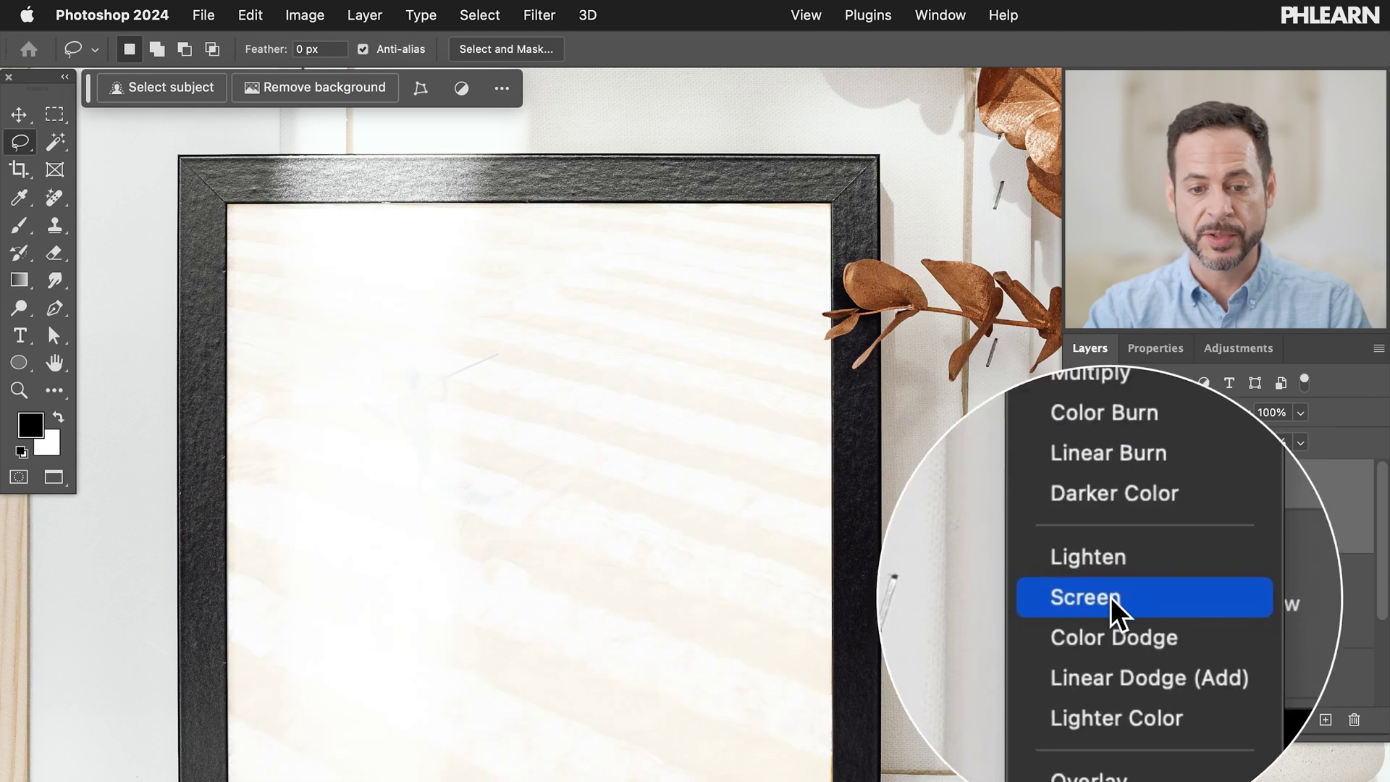
pyautogui.click(1101, 597)
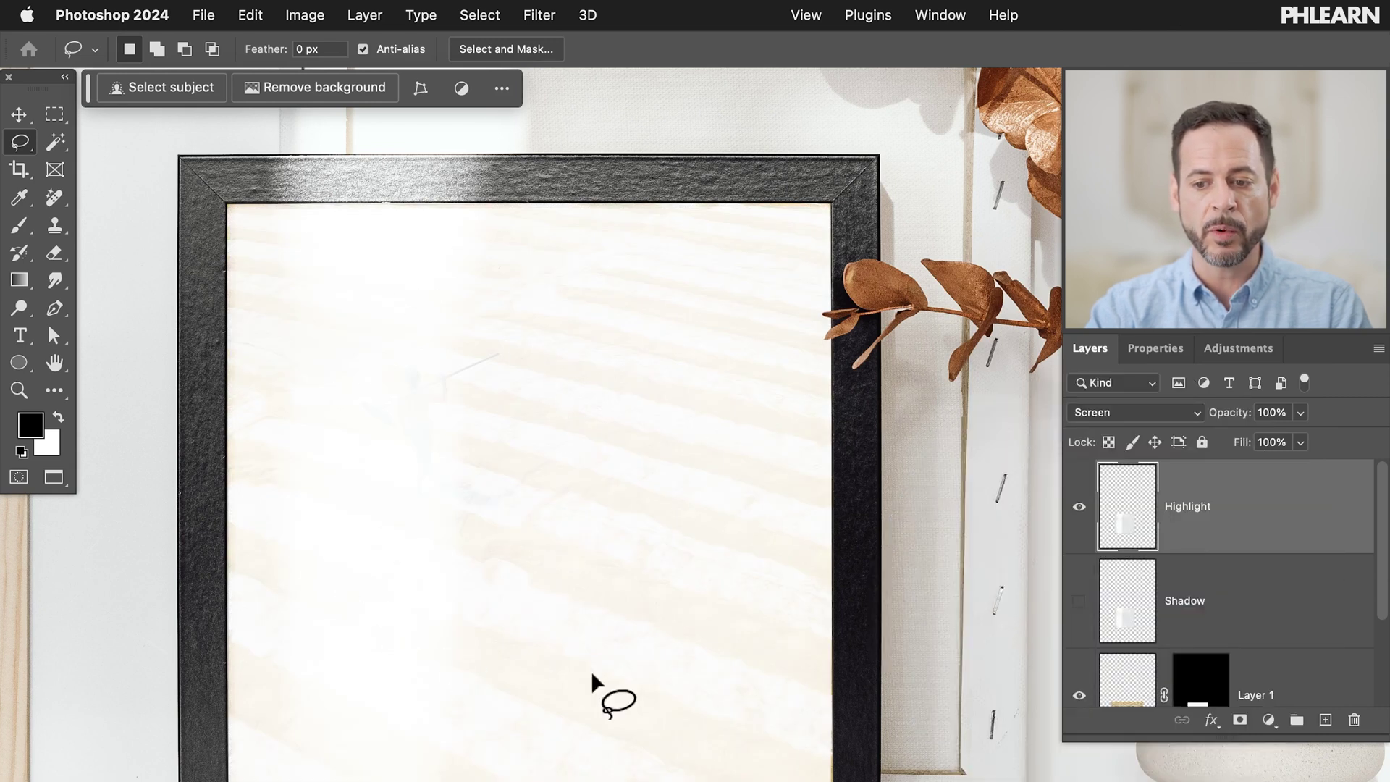
pyautogui.click(1079, 507)
pyautogui.click(1080, 507)
pyautogui.click(1082, 506)
pyautogui.click(1084, 507)
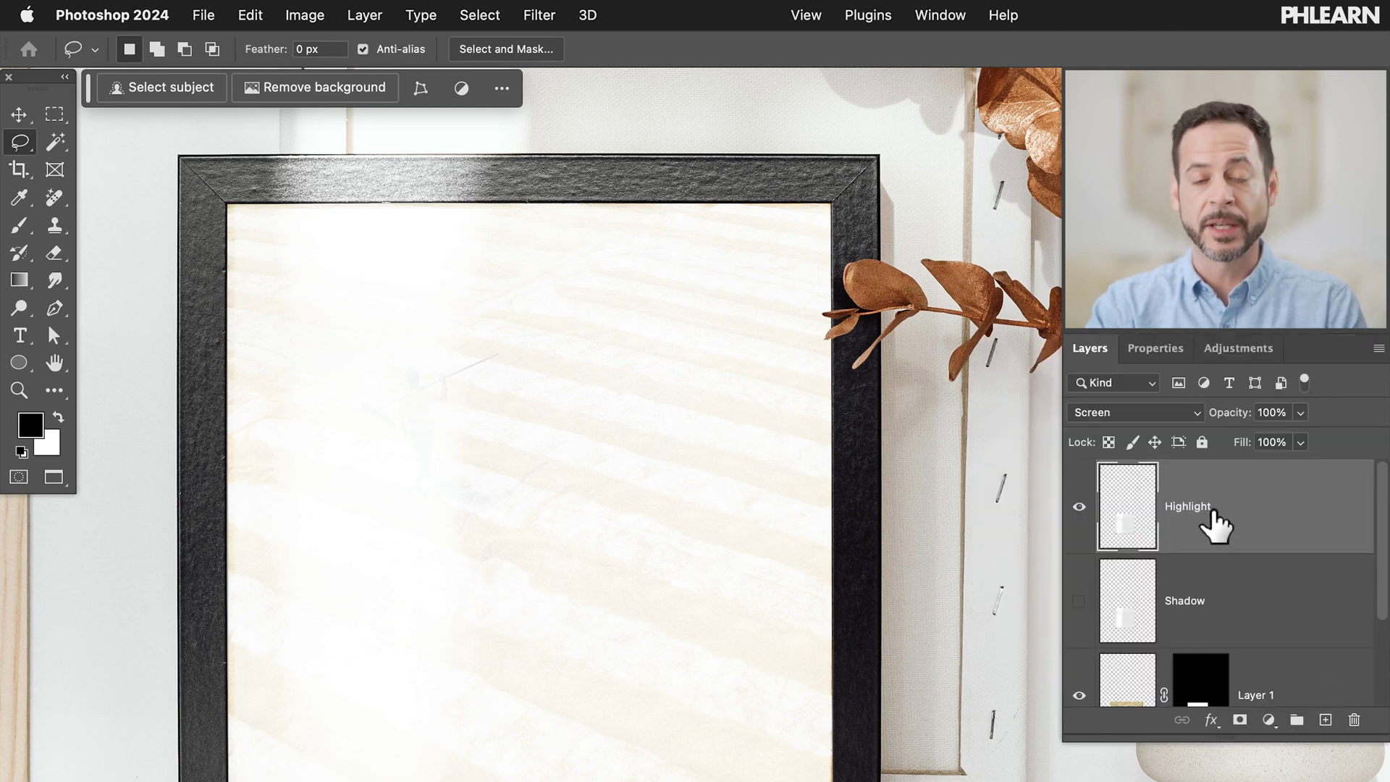
# Step: Set the Highlight layer's Levels to black input 226 and midtones 0.75
pyautogui.press('super+l')
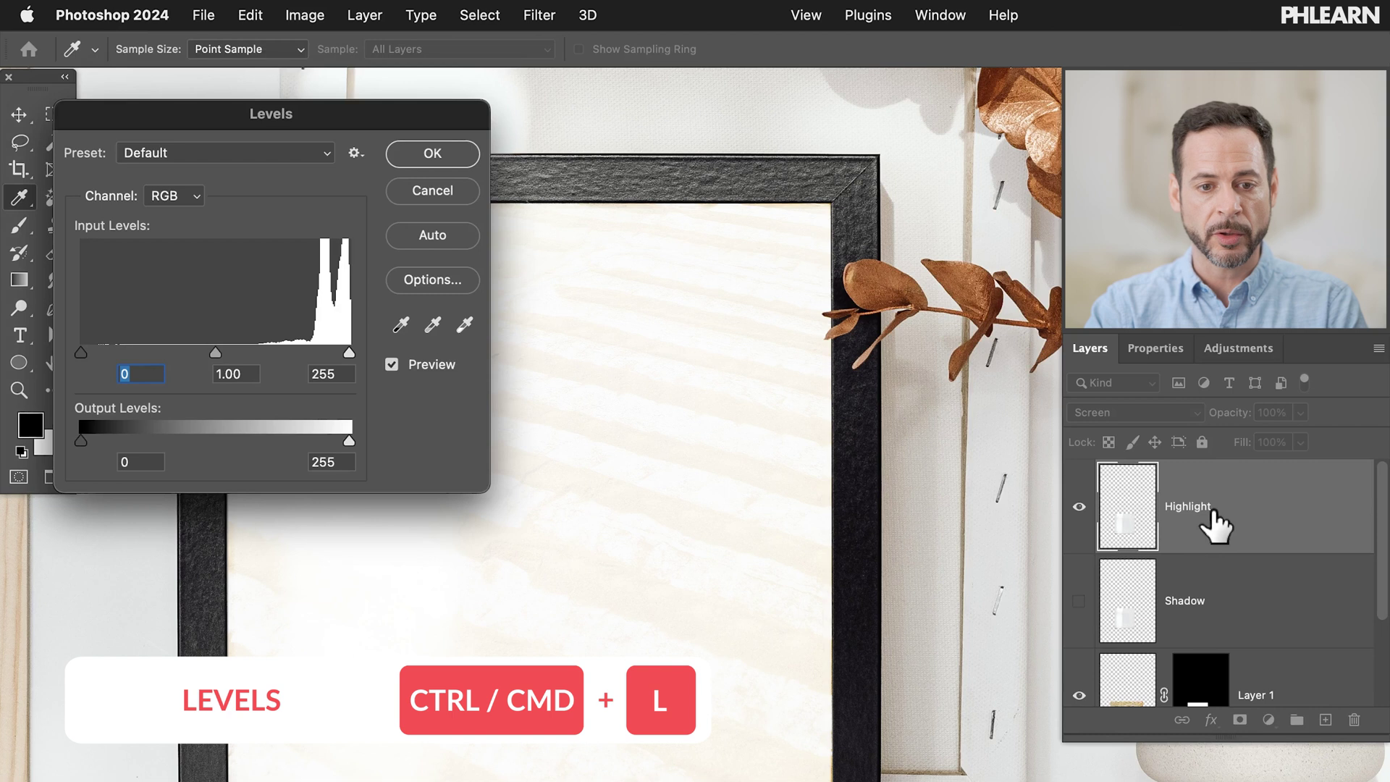
pyautogui.moveTo(389, 110); pyautogui.dragTo(954, 358)
pyautogui.scroll(-3, 548, 386)
pyautogui.hscroll(3, 548, 386)
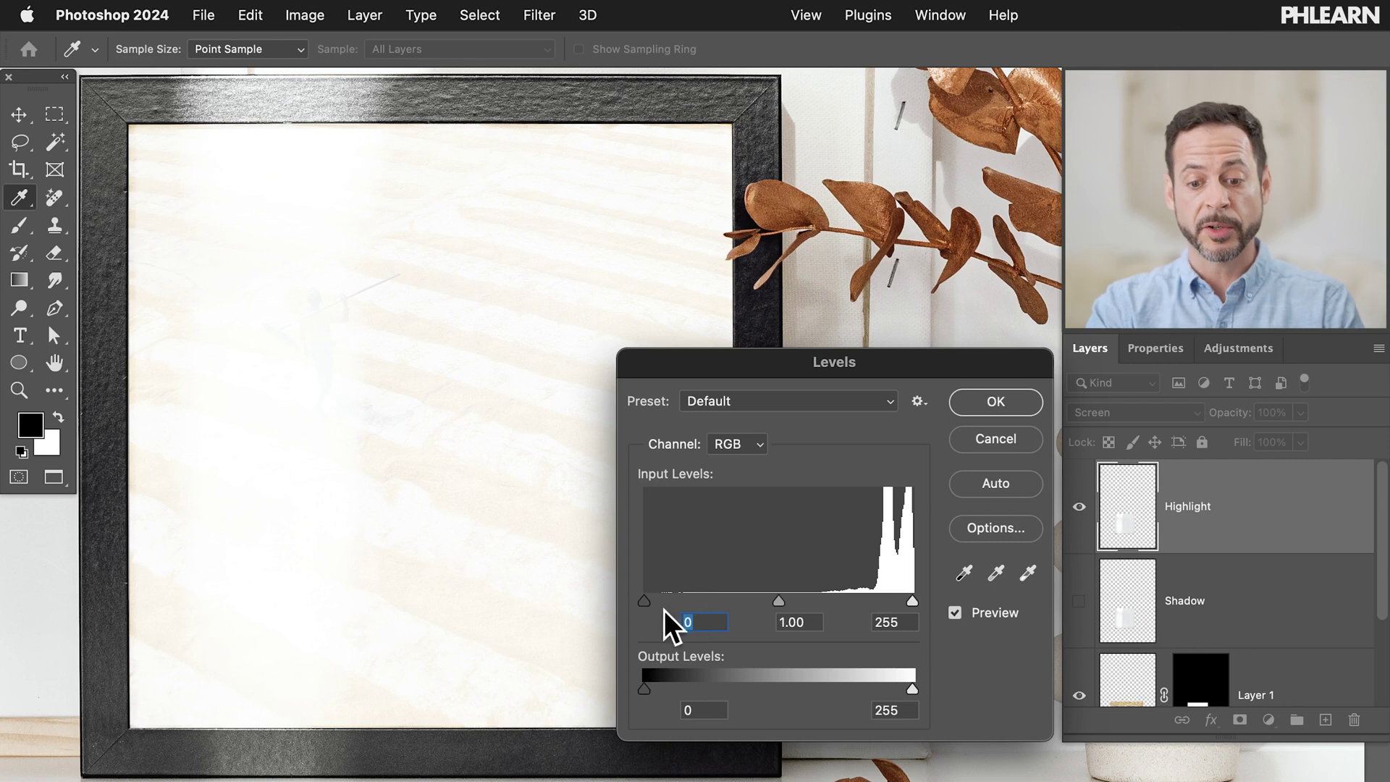
pyautogui.moveTo(645, 602); pyautogui.dragTo(705, 602)
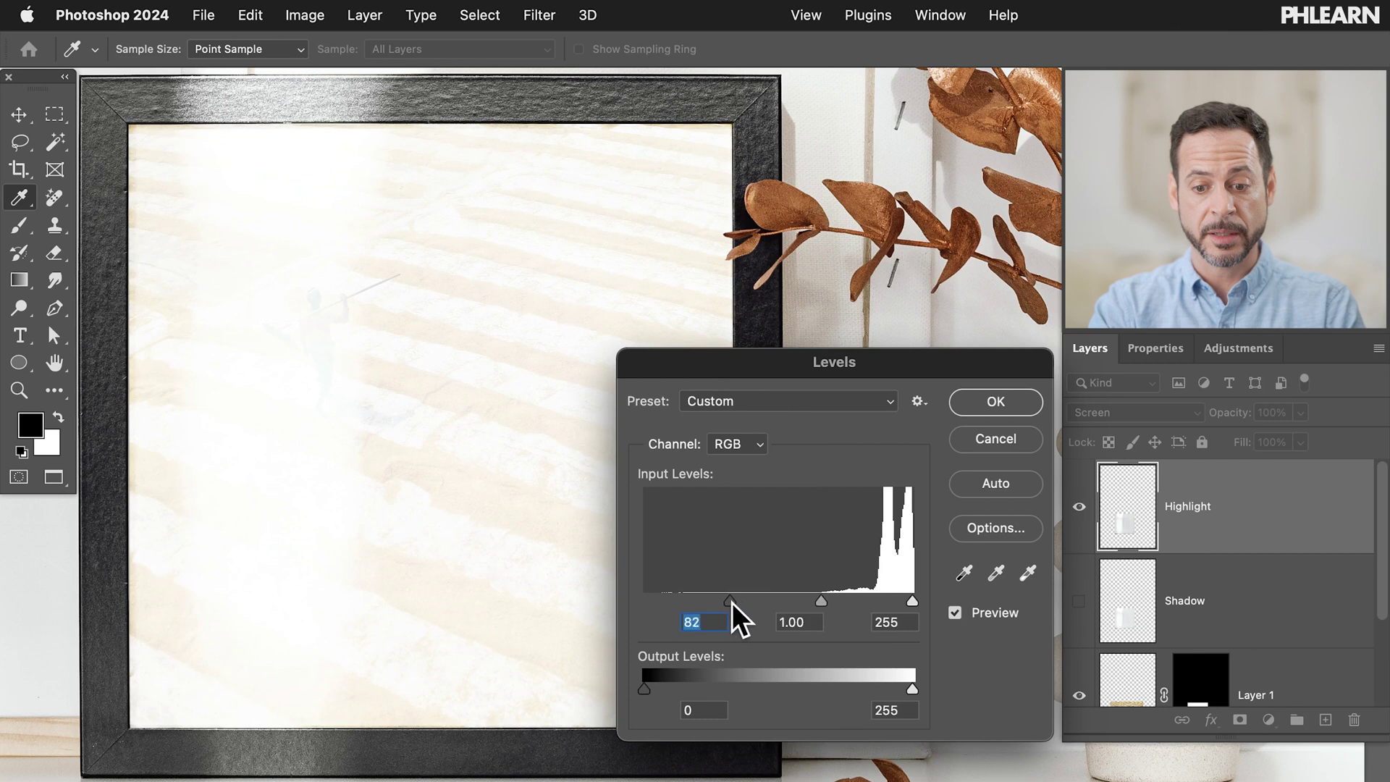
pyautogui.moveTo(845, 598); pyautogui.dragTo(875, 597)
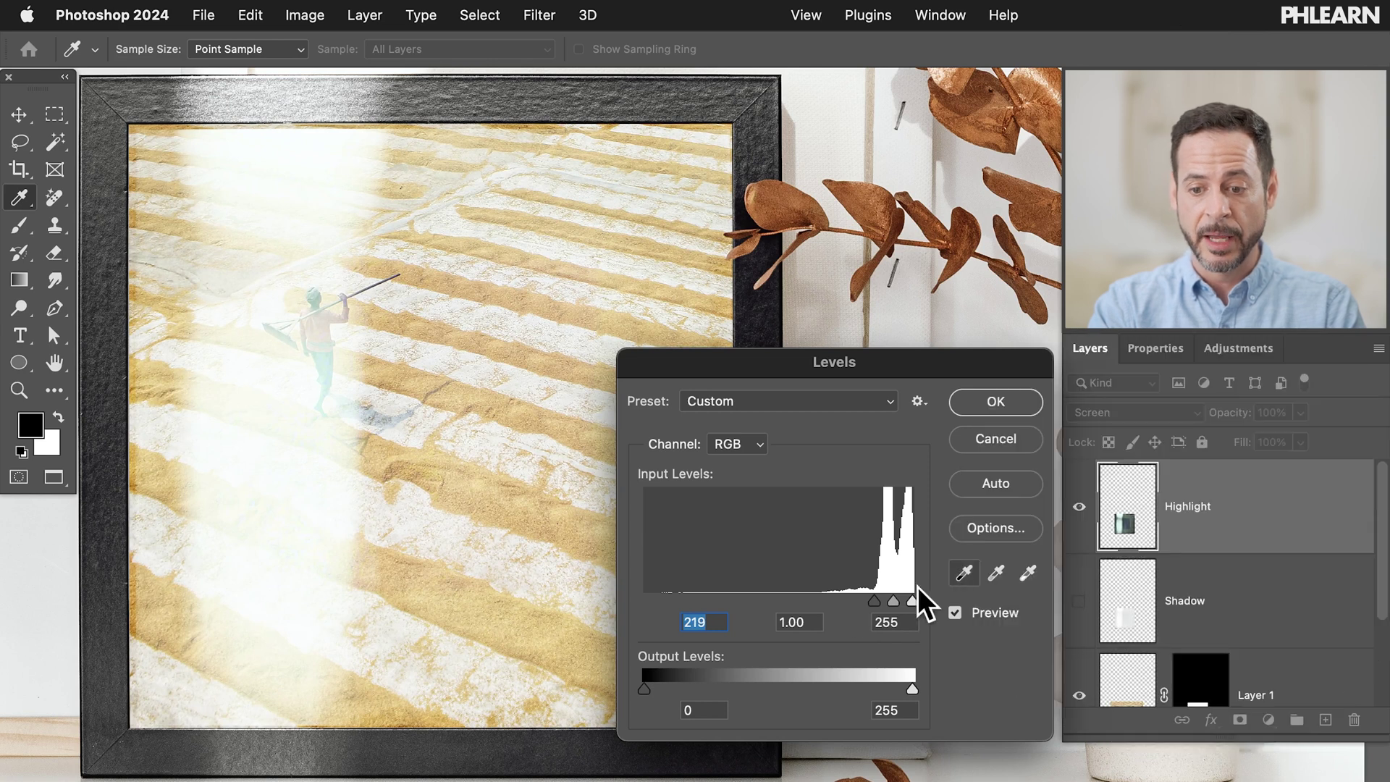
pyautogui.moveTo(874, 604)
pyautogui.mouseDown()
pyautogui.moveTo(798, 602)
pyautogui.moveTo(875, 601)
pyautogui.mouseUp()
pyautogui.scroll(-2, 1151, 641)
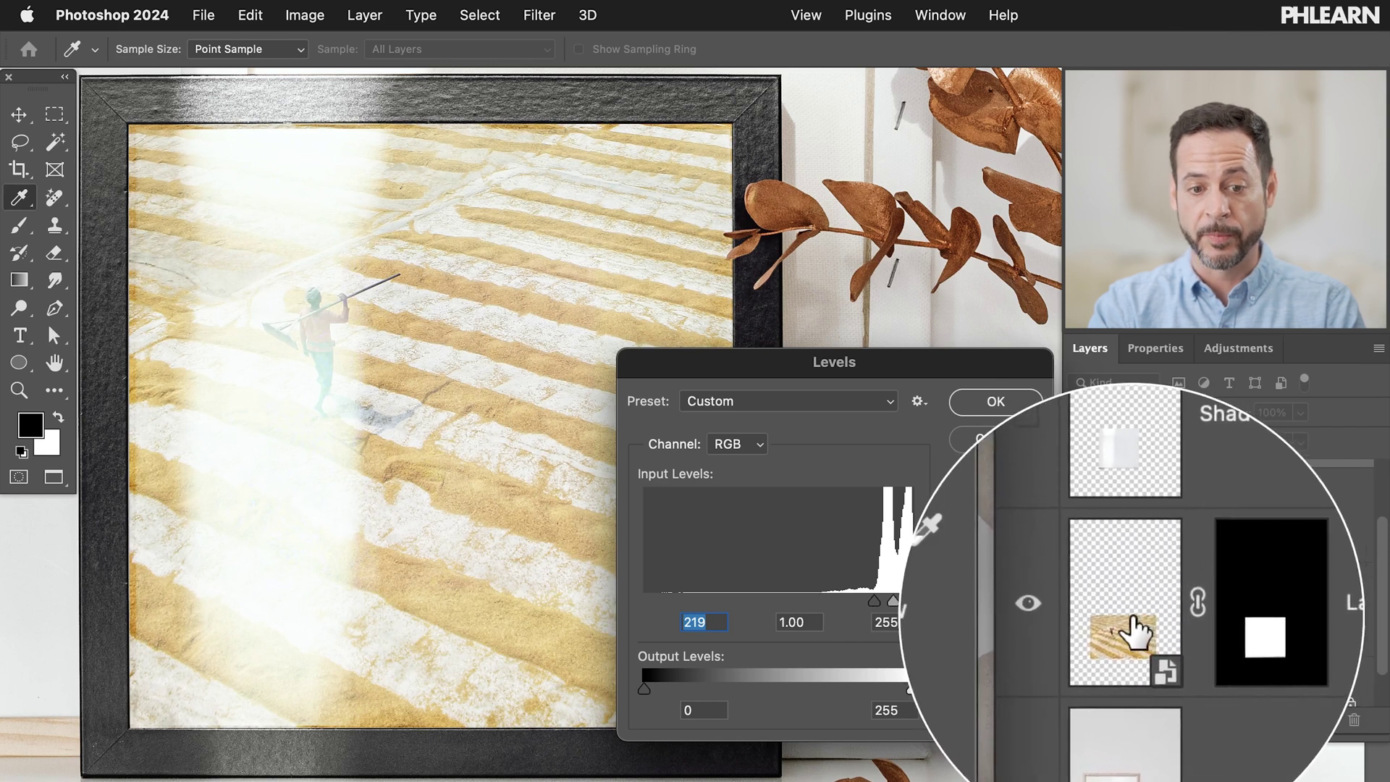
pyautogui.scroll(2, 1135, 631)
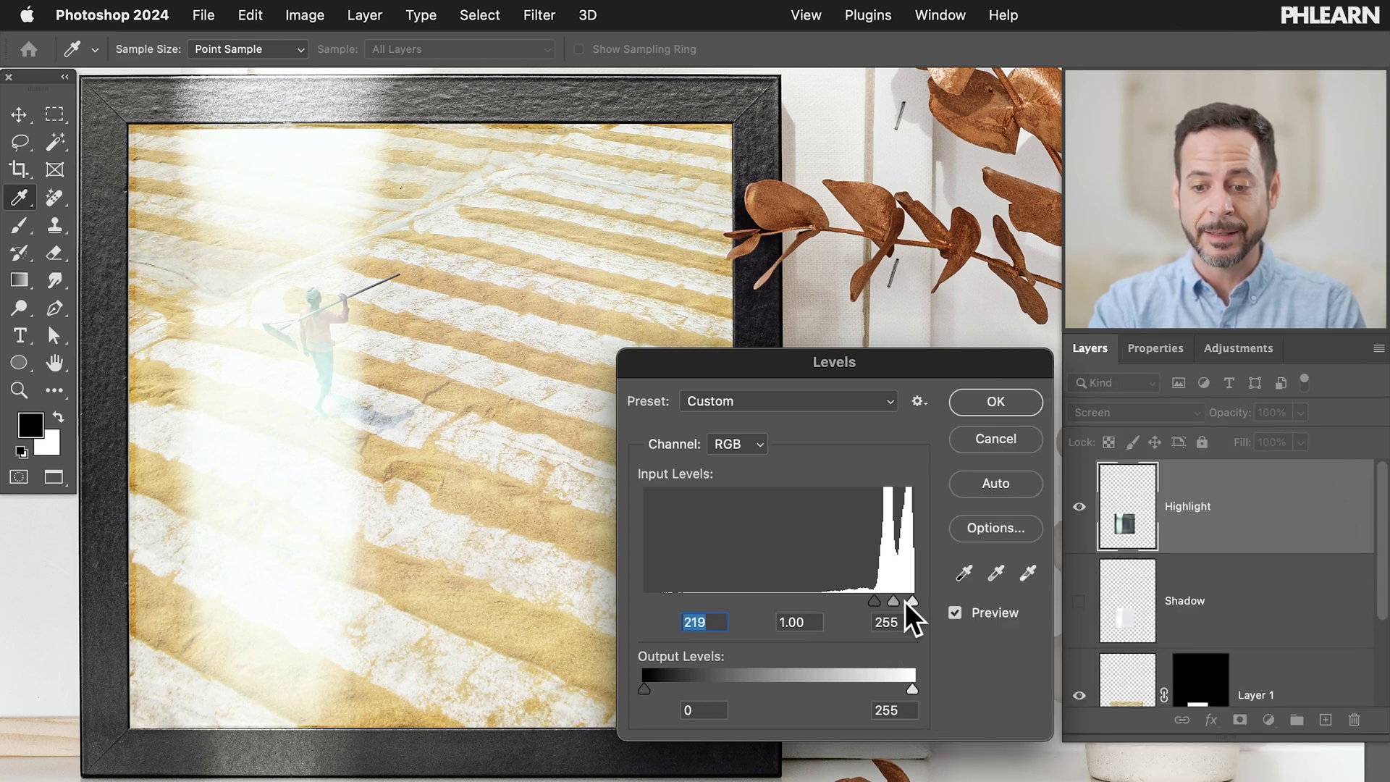
pyautogui.moveTo(871, 601); pyautogui.dragTo(900, 592)
# Step: Apply the Highlight layer's Levels adjustment
pyautogui.click(996, 397)
pyautogui.press('l')
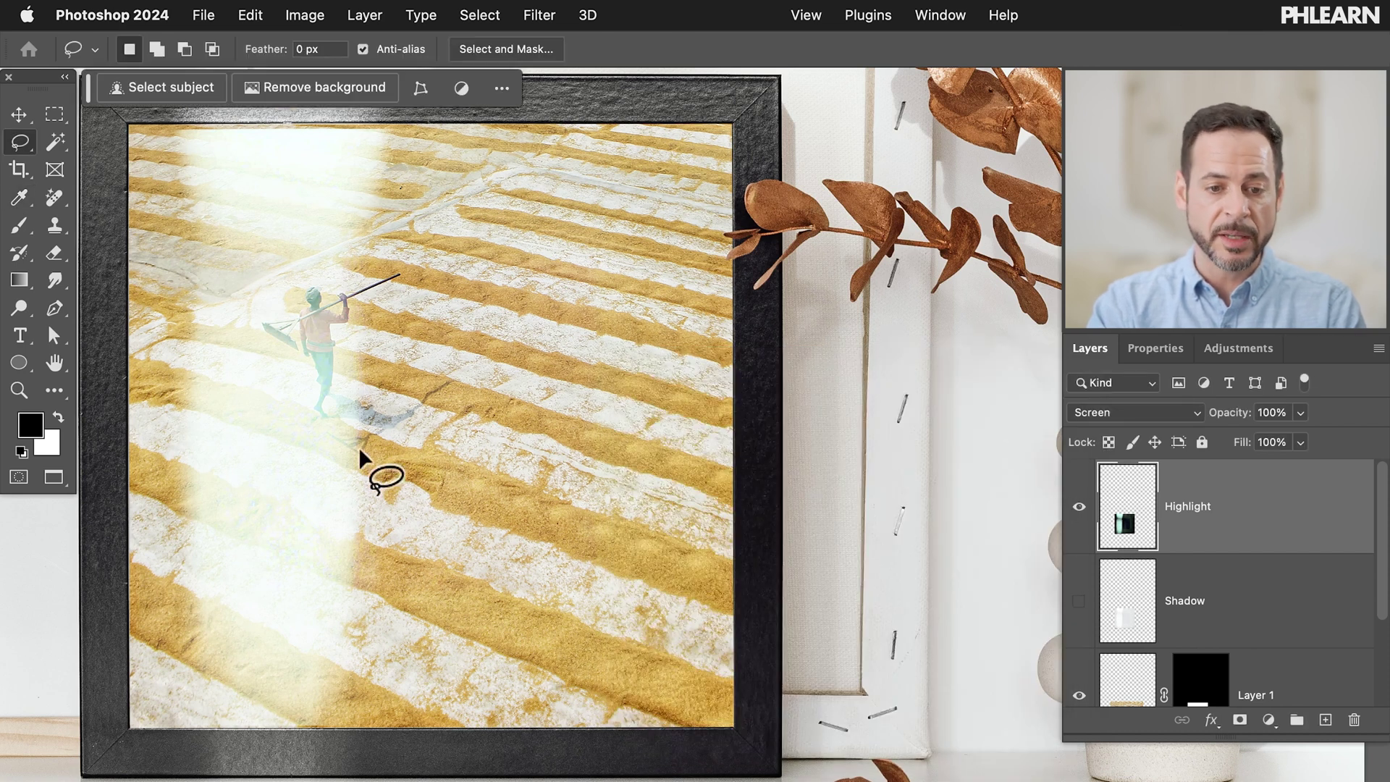
pyautogui.scroll(3, 301, 498)
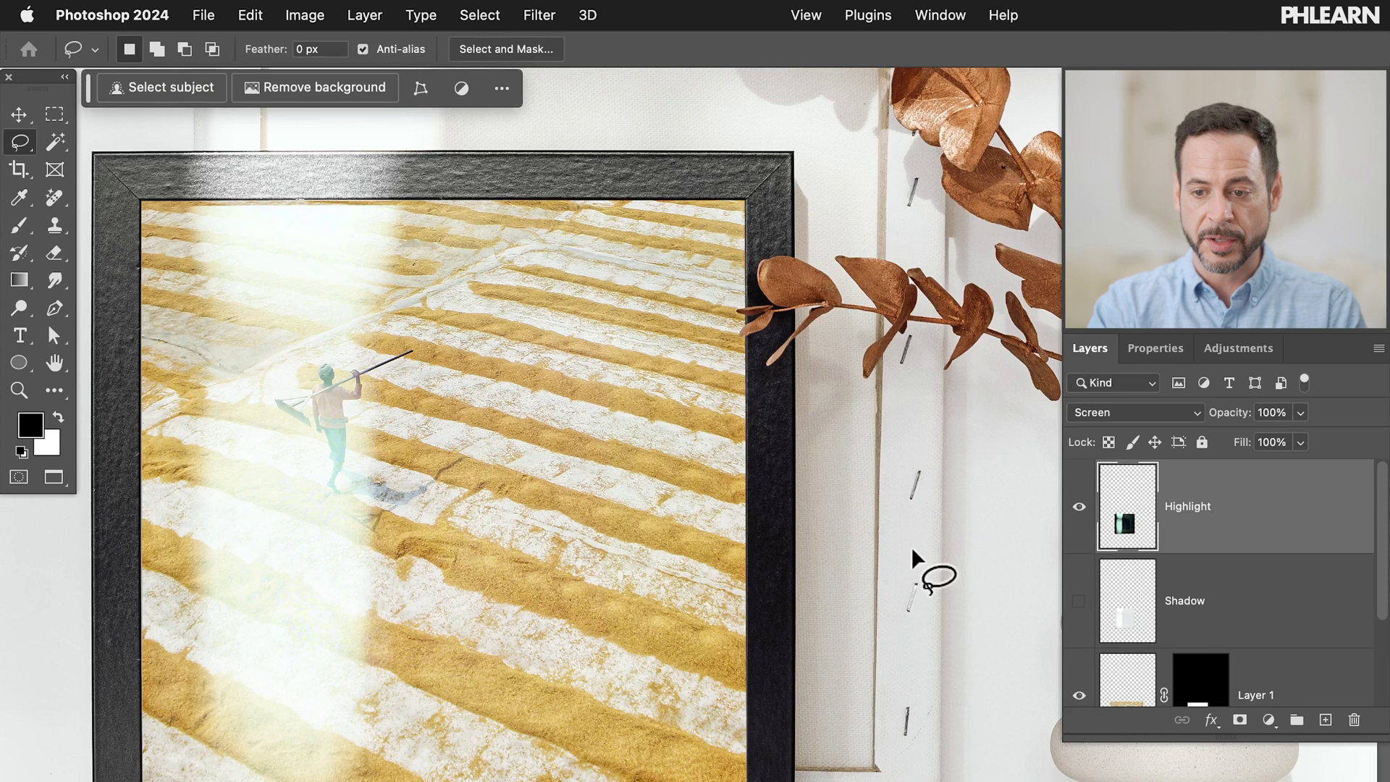
# Step: Set the Highlight layer to Screen blending and bring up its Hue/Saturation settings
pyautogui.click(1126, 409)
pyautogui.click(1115, 239)
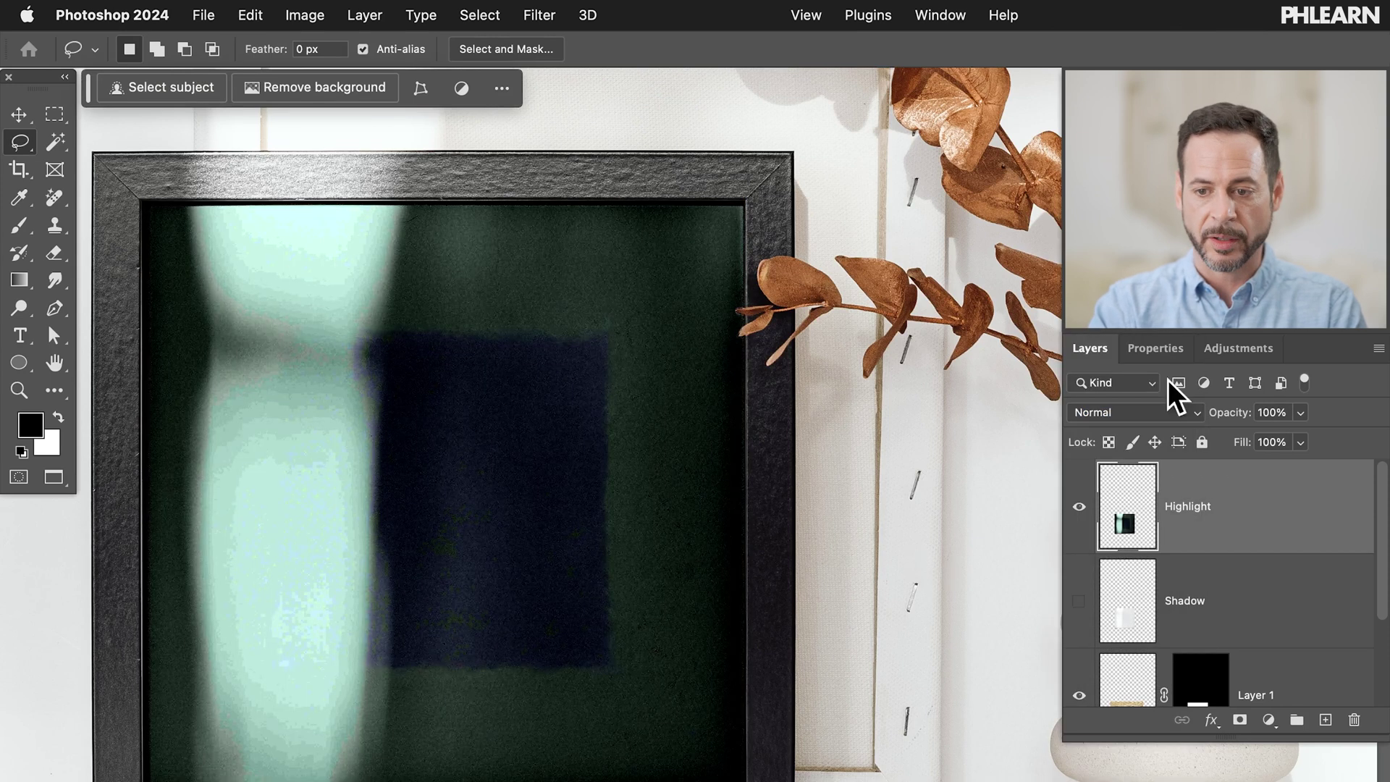
pyautogui.click(1127, 413)
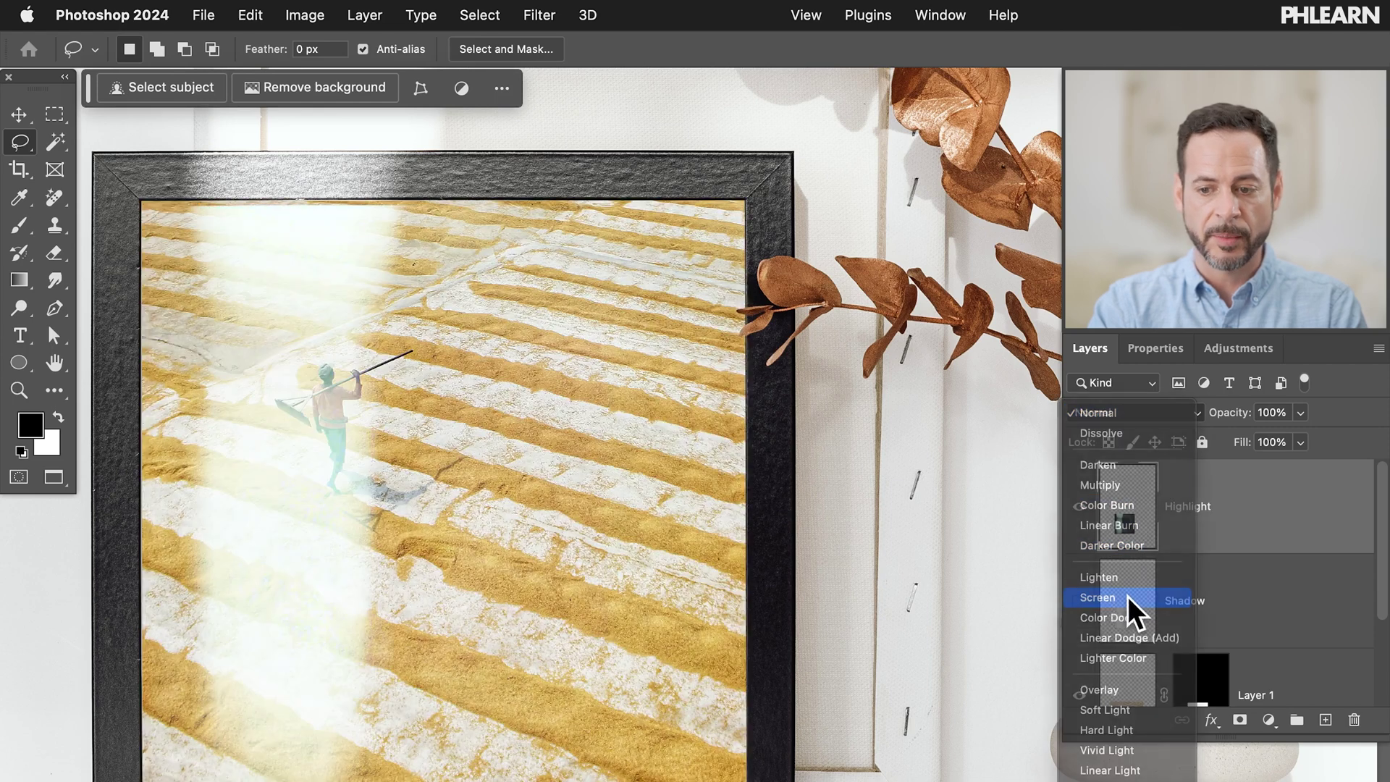
pyautogui.click(1128, 597)
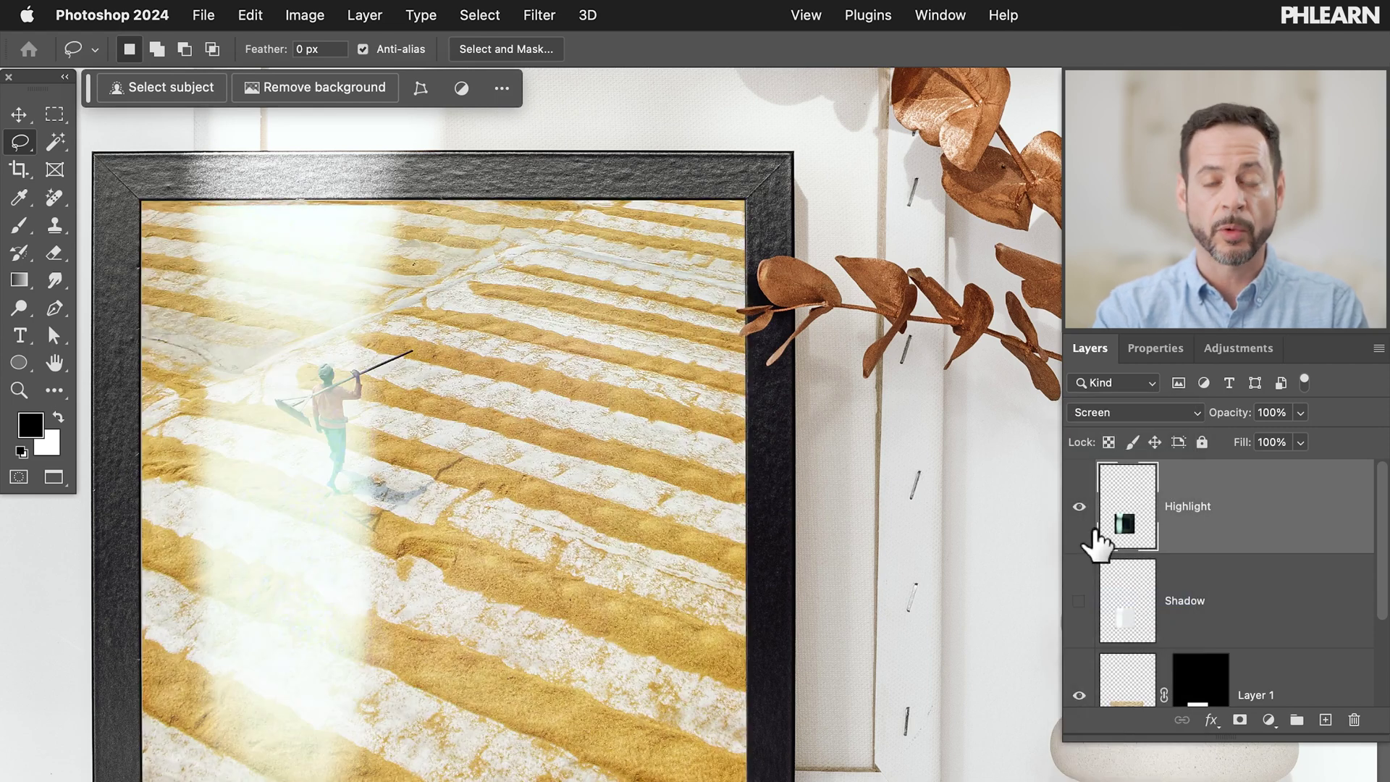
pyautogui.hotkey('ctrl', 'u')
pyautogui.moveTo(472, 138); pyautogui.dragTo(957, 387)
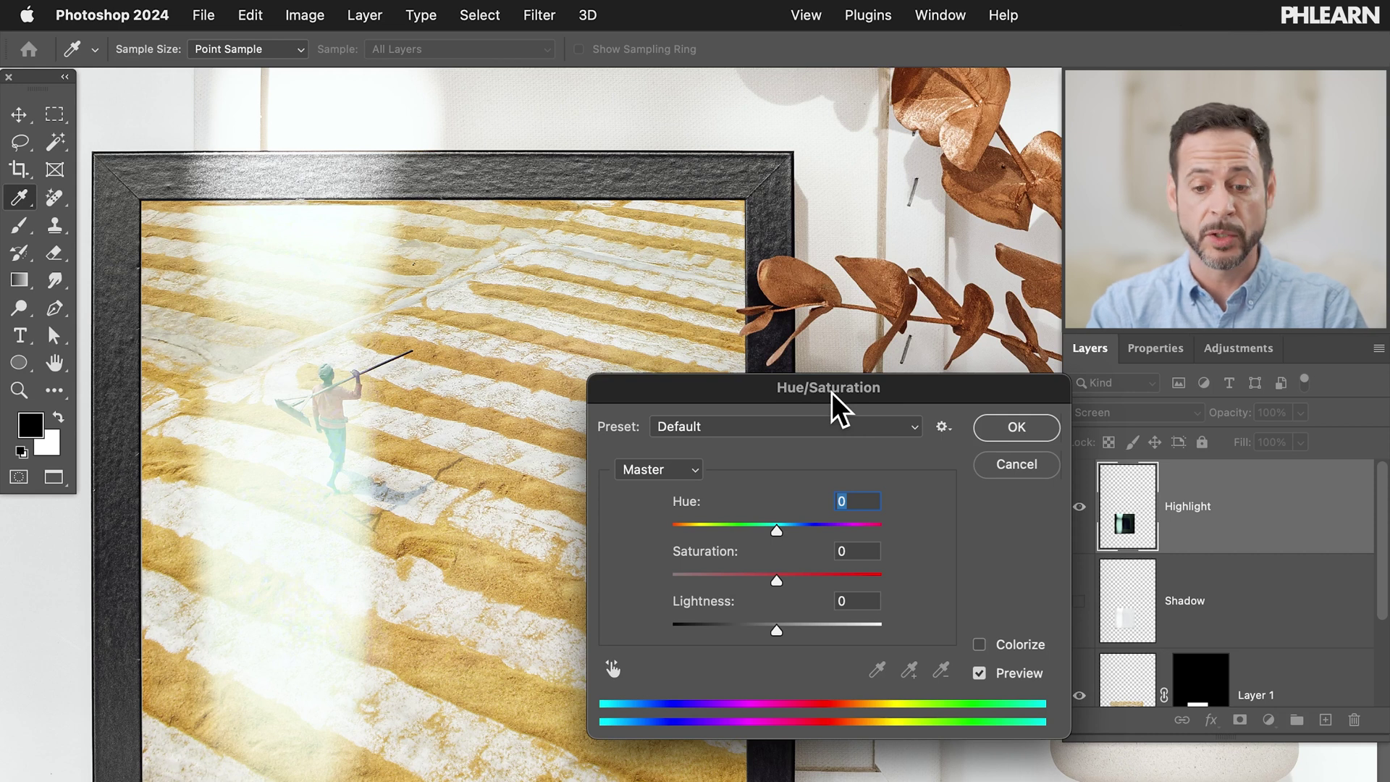
# Step: Desaturate the Highlight glare to about -70 and compare the photo with and without it
pyautogui.moveTo(780, 579); pyautogui.dragTo(902, 576)
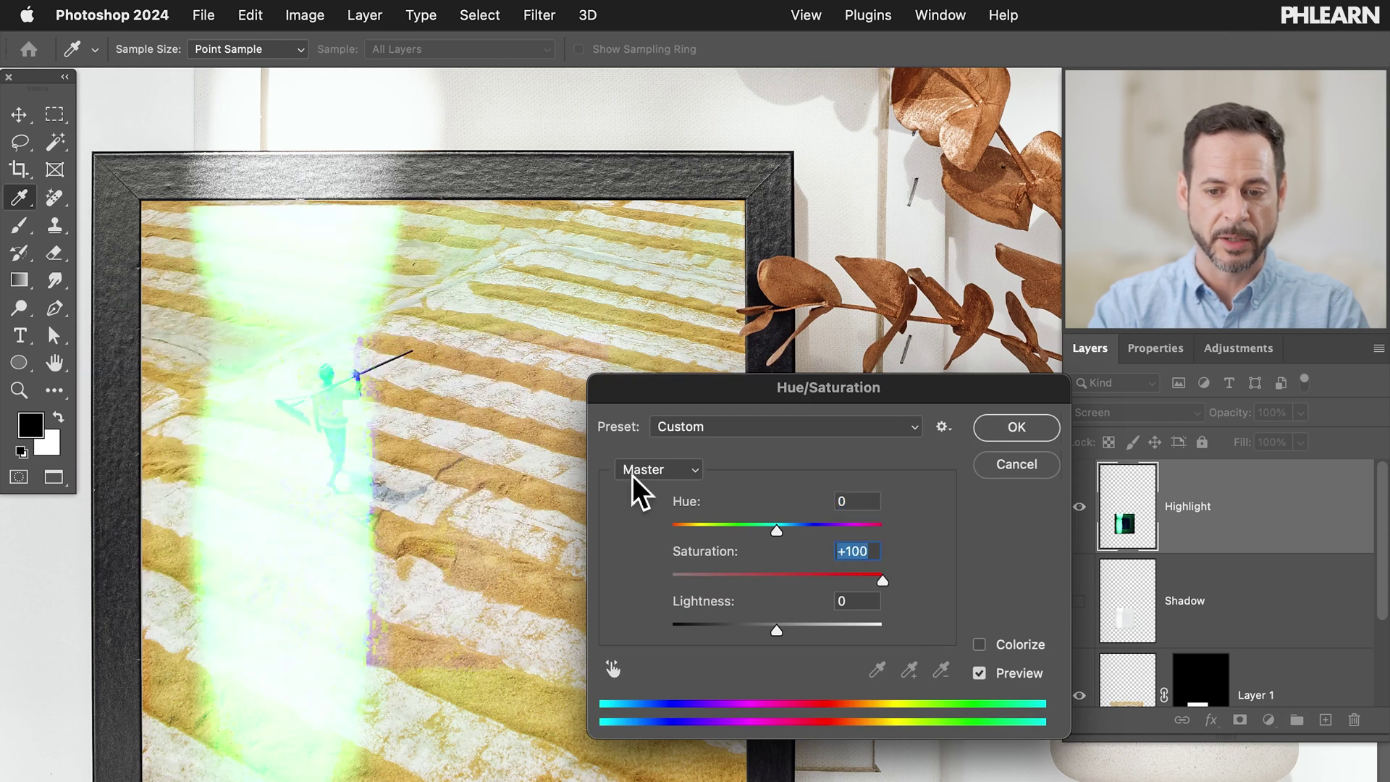
pyautogui.moveTo(782, 575); pyautogui.dragTo(702, 575)
pyautogui.click(1009, 435)
pyautogui.click(1080, 507)
pyautogui.click(1080, 507)
pyautogui.click(1080, 507)
pyautogui.click(1079, 509)
pyautogui.click(1080, 508)
pyautogui.click(1080, 509)
pyautogui.click(1079, 509)
pyautogui.click(1080, 508)
pyautogui.click(1079, 509)
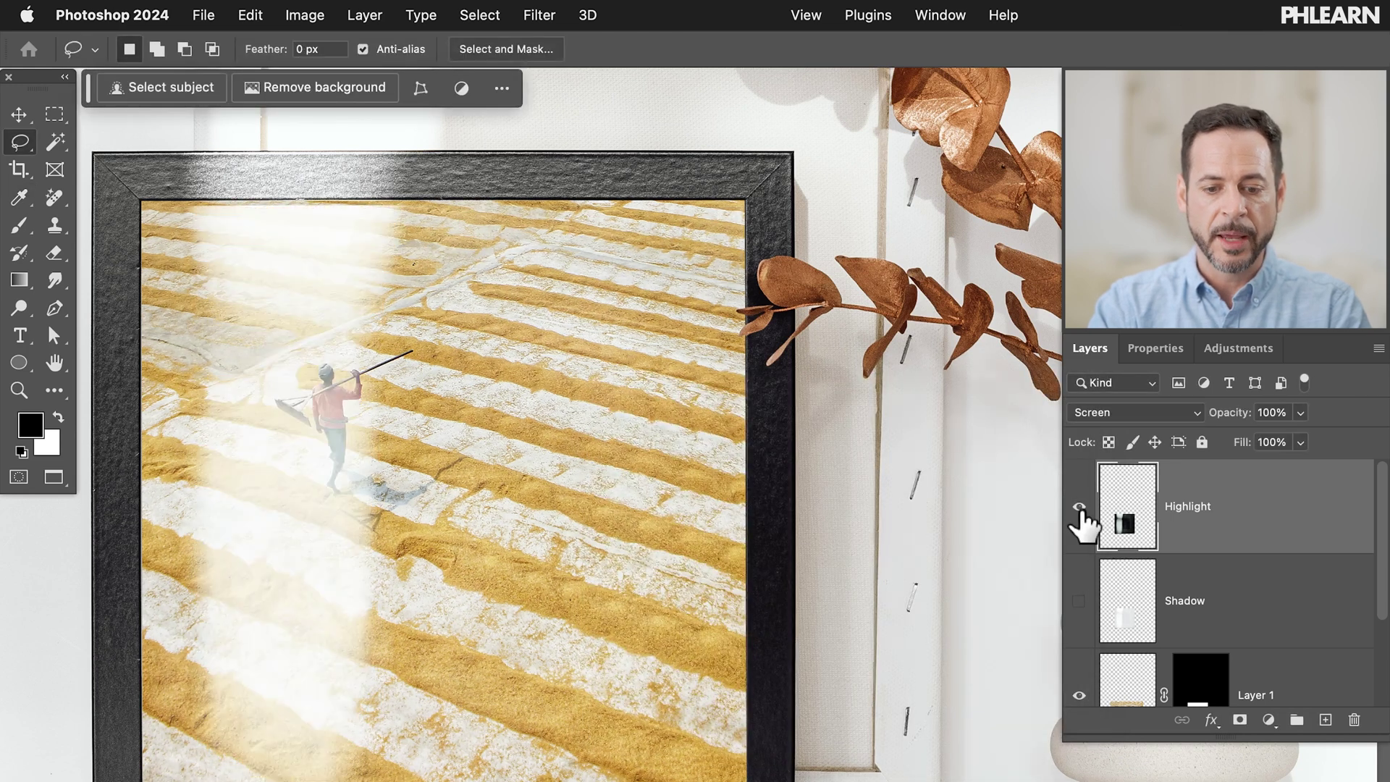
# Step: Lower the Highlight layer's opacity to 72% and check the softened glare
pyautogui.moveTo(1231, 415); pyautogui.dragTo(1205, 416)
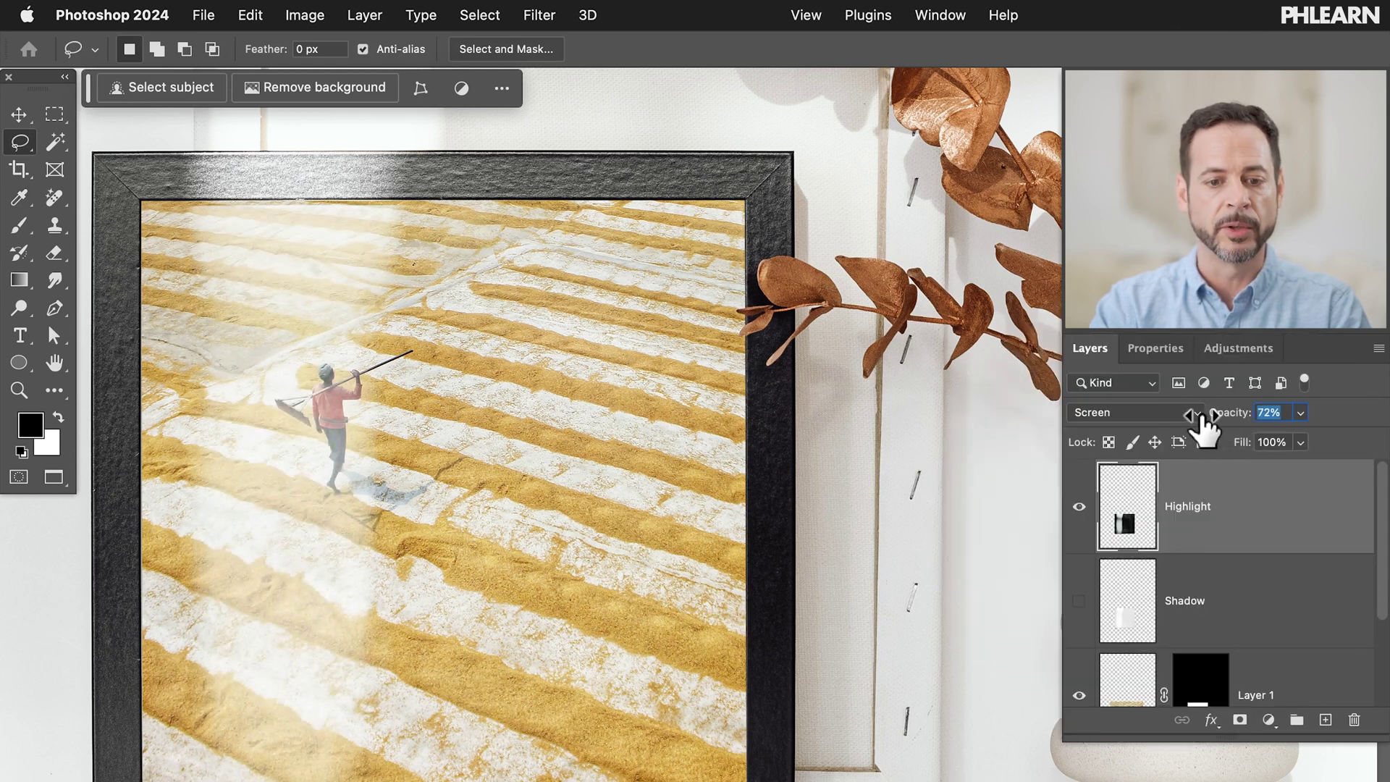
pyautogui.click(1080, 510)
pyautogui.click(1078, 509)
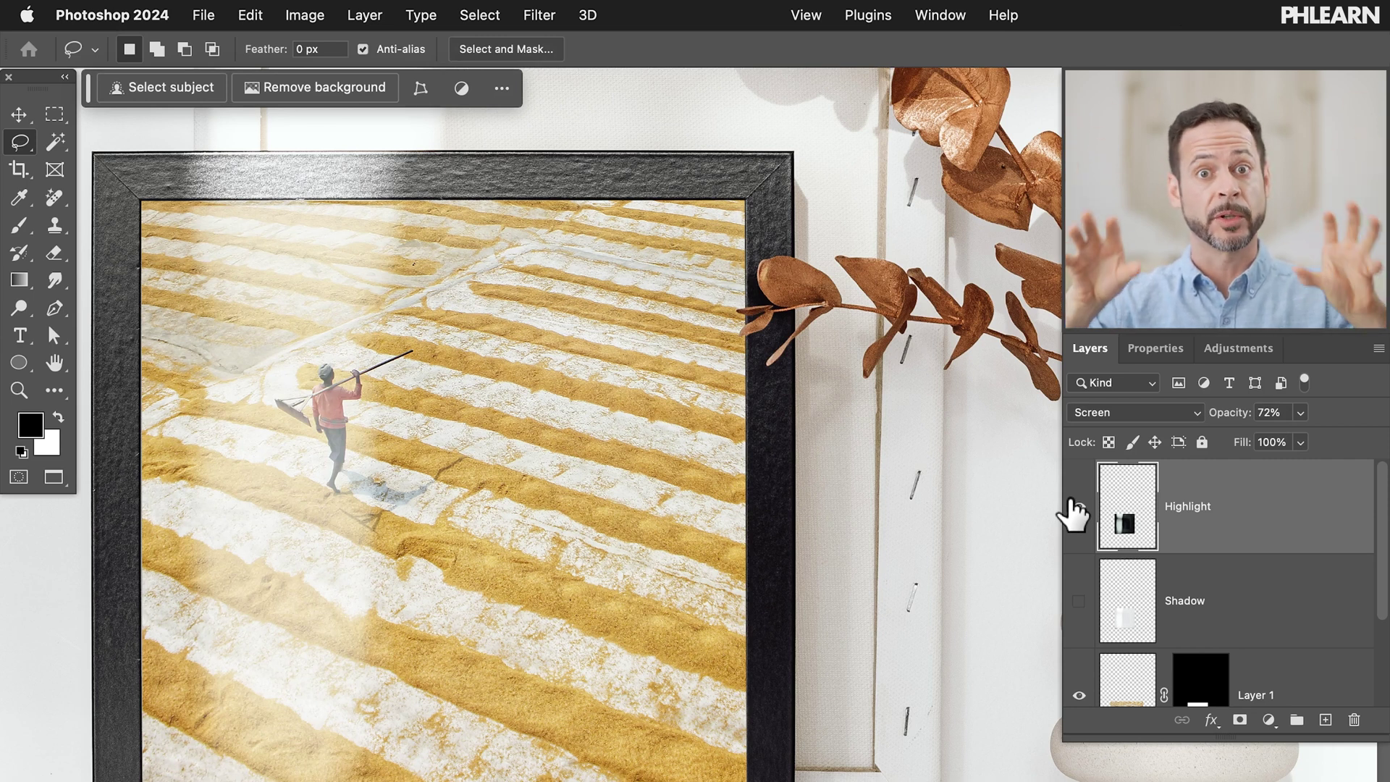
pyautogui.click(1078, 507)
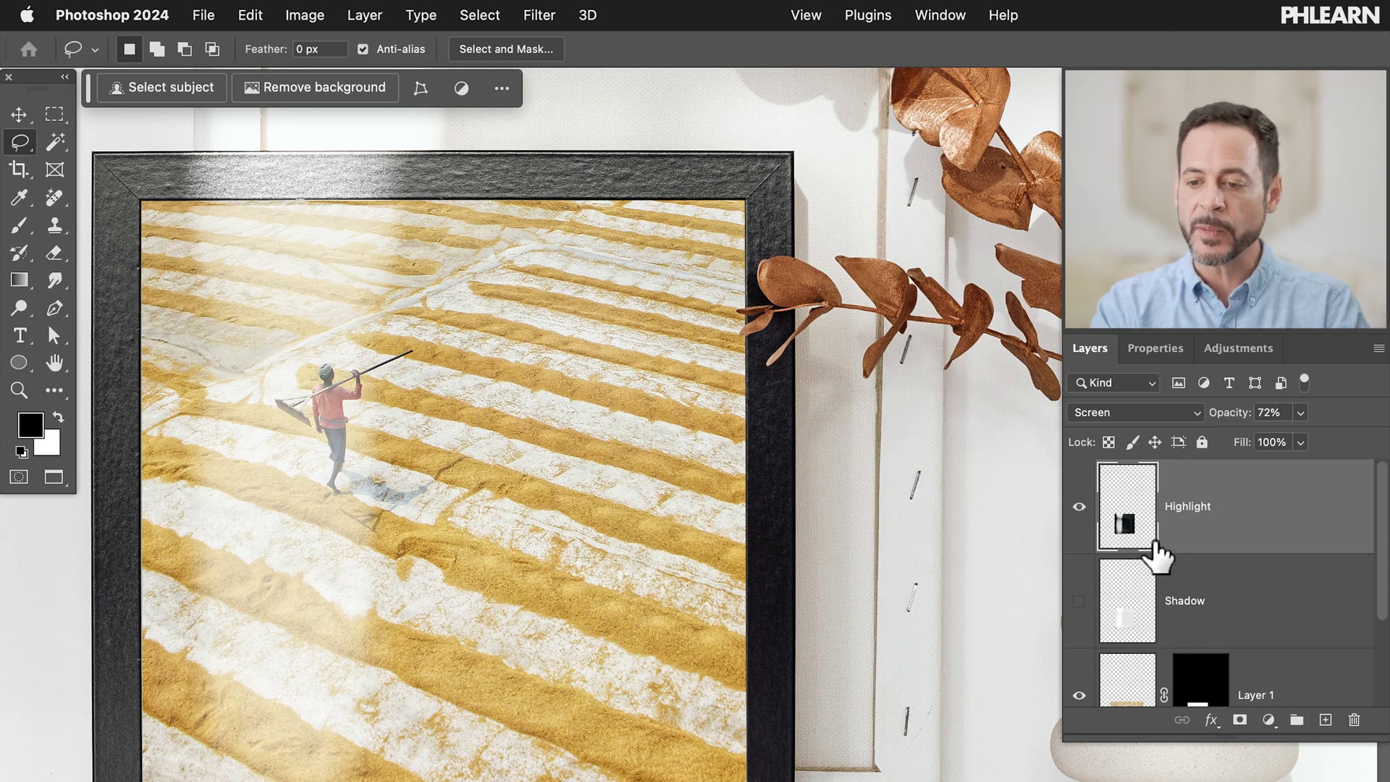
# Step: Show the Shadow layer and set its blend mode to Multiply
pyautogui.click(1079, 601)
pyautogui.click(1224, 623)
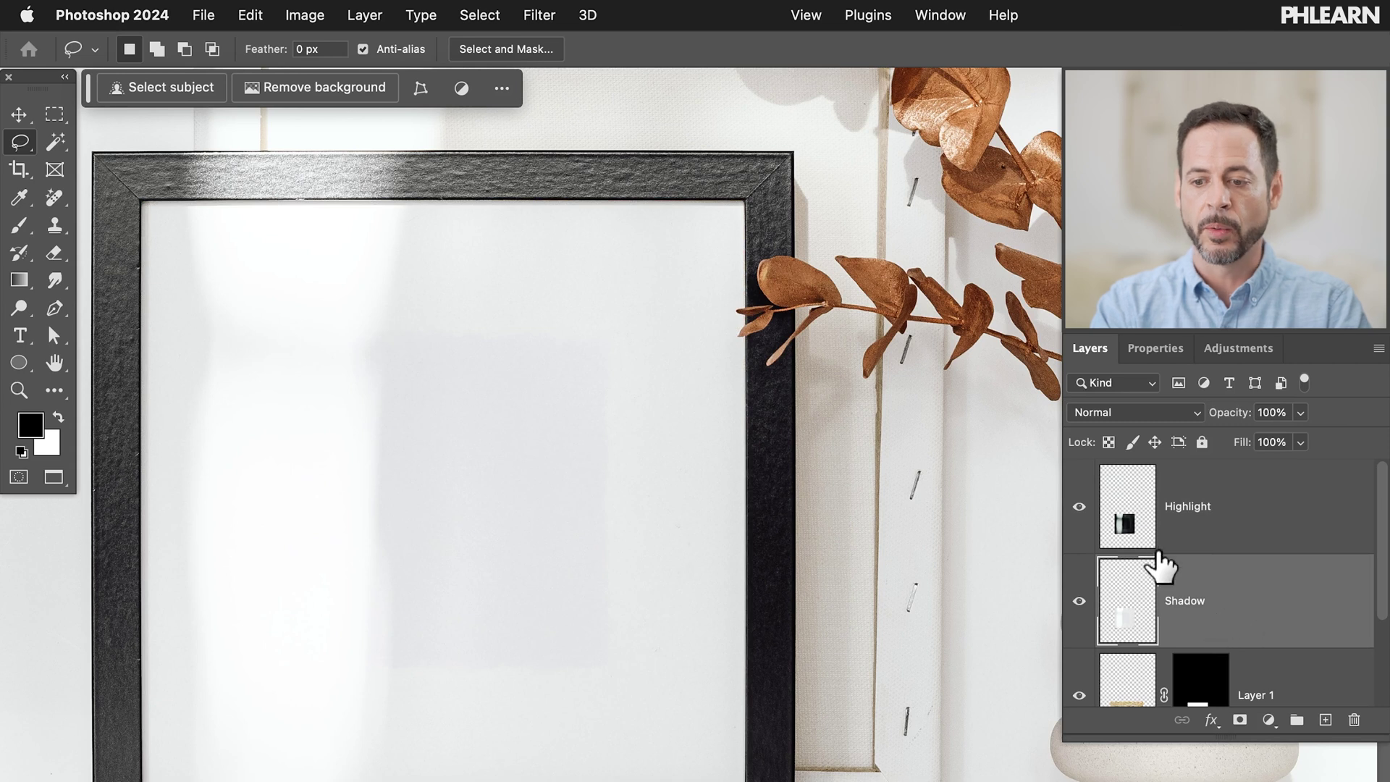
pyautogui.click(1180, 534)
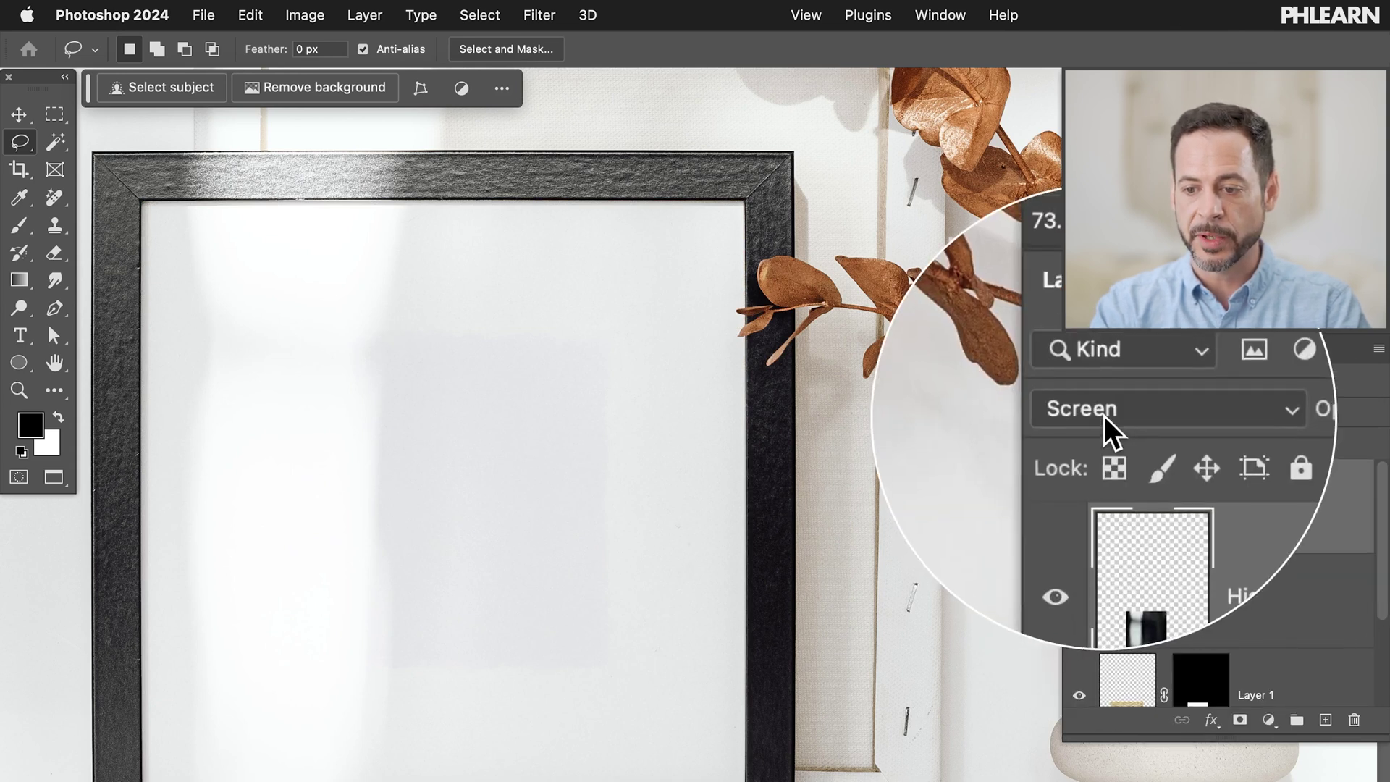
pyautogui.click(1196, 624)
pyautogui.click(1114, 411)
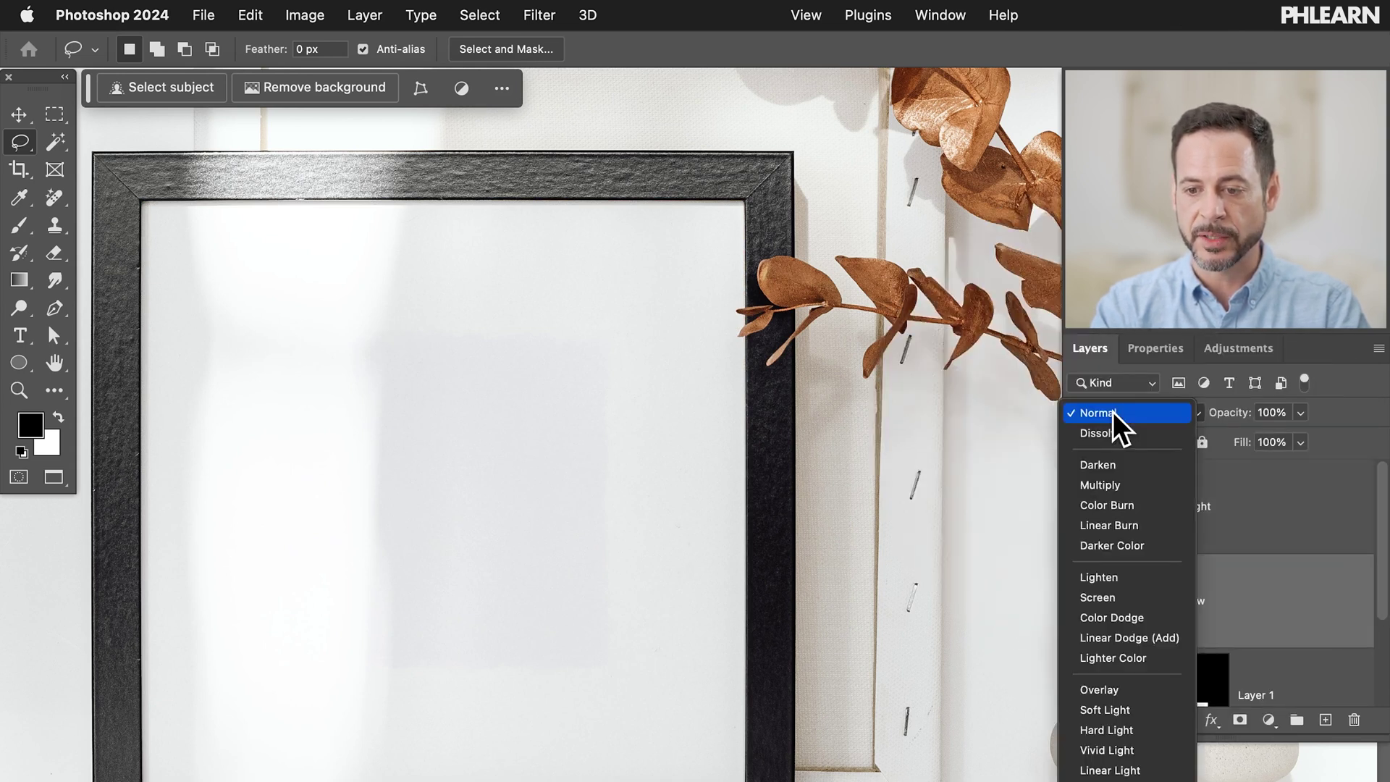
pyautogui.click(1114, 484)
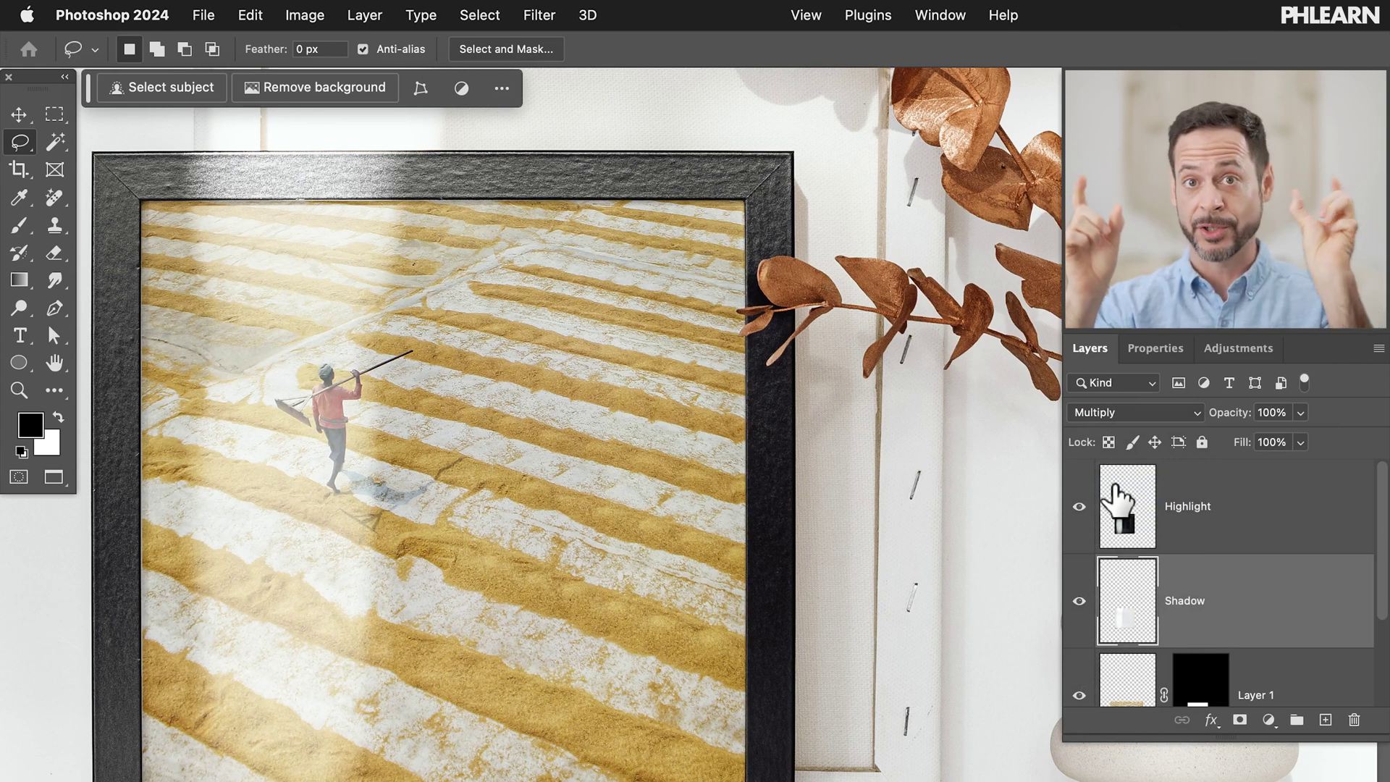
# Step: Toggle the Shadow layer on and off to compare its darkening
pyautogui.click(1079, 601)
pyautogui.click(1079, 601)
pyautogui.click(1079, 601)
pyautogui.click(1078, 601)
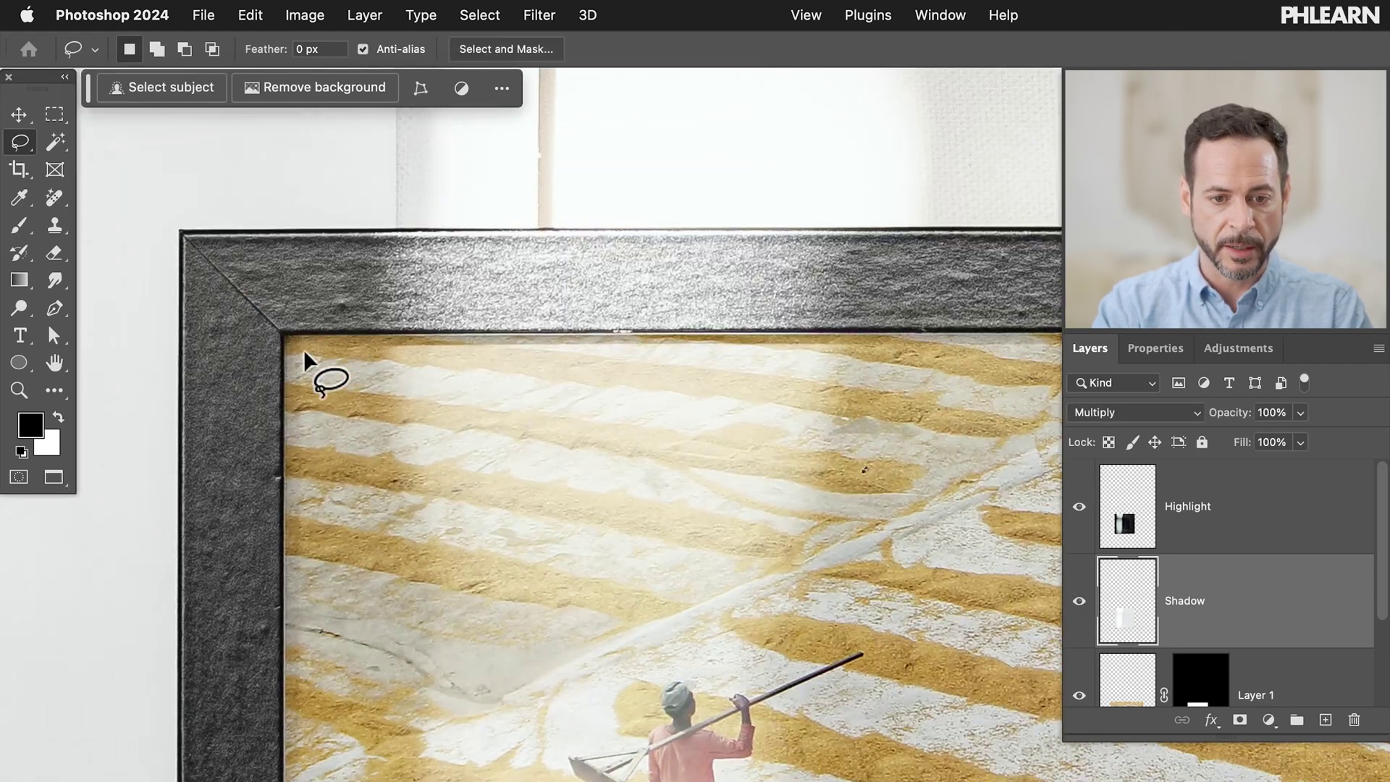
pyautogui.click(1079, 601)
pyautogui.click(1079, 601)
pyautogui.click(1079, 601)
pyautogui.click(1079, 601)
pyautogui.click(1078, 603)
pyautogui.click(1079, 603)
pyautogui.click(1079, 602)
pyautogui.click(1078, 602)
# Step: Zoom out and bring up Levels for the Shadow layer
pyautogui.press('super+minus')
pyautogui.press('super+minus')
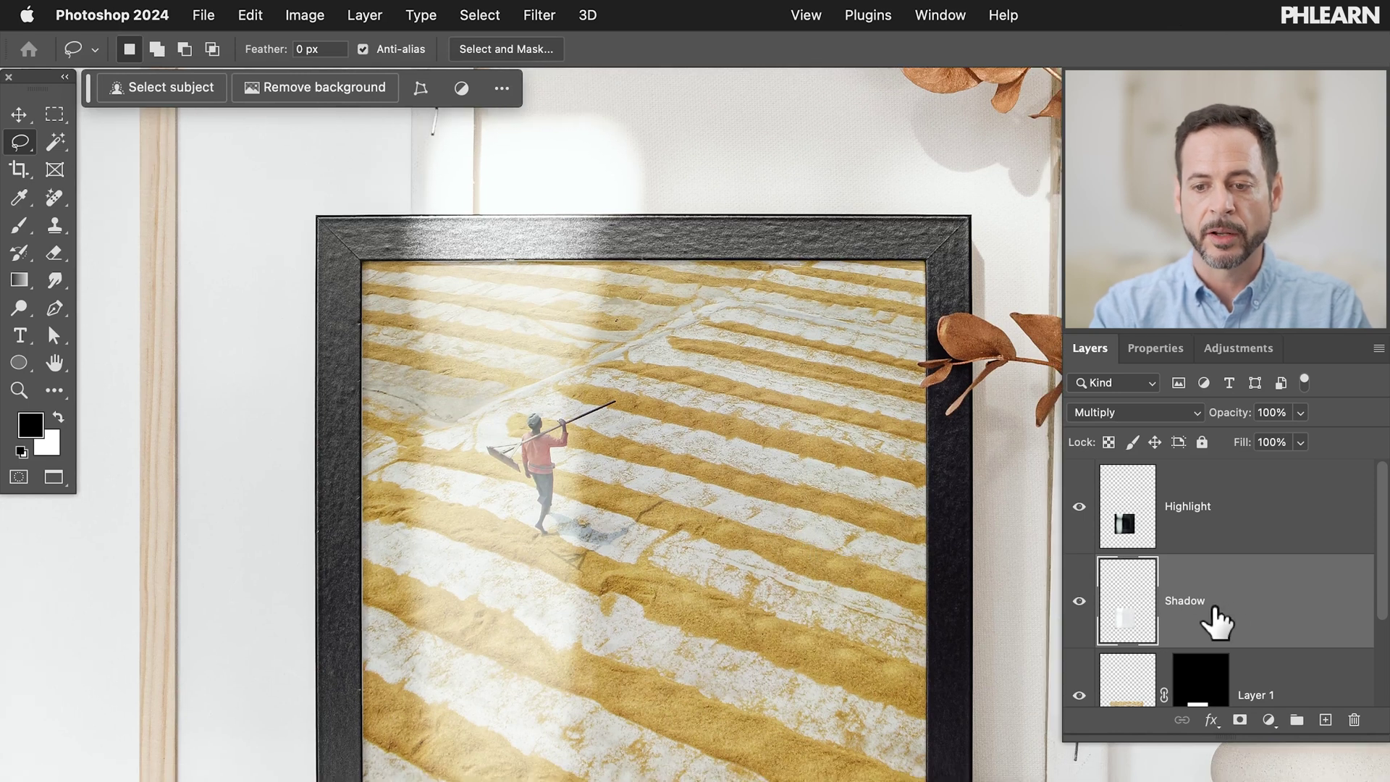
pyautogui.press('super+l')
pyautogui.scroll(-3, 532, 355)
pyautogui.hscroll(5, 532, 354)
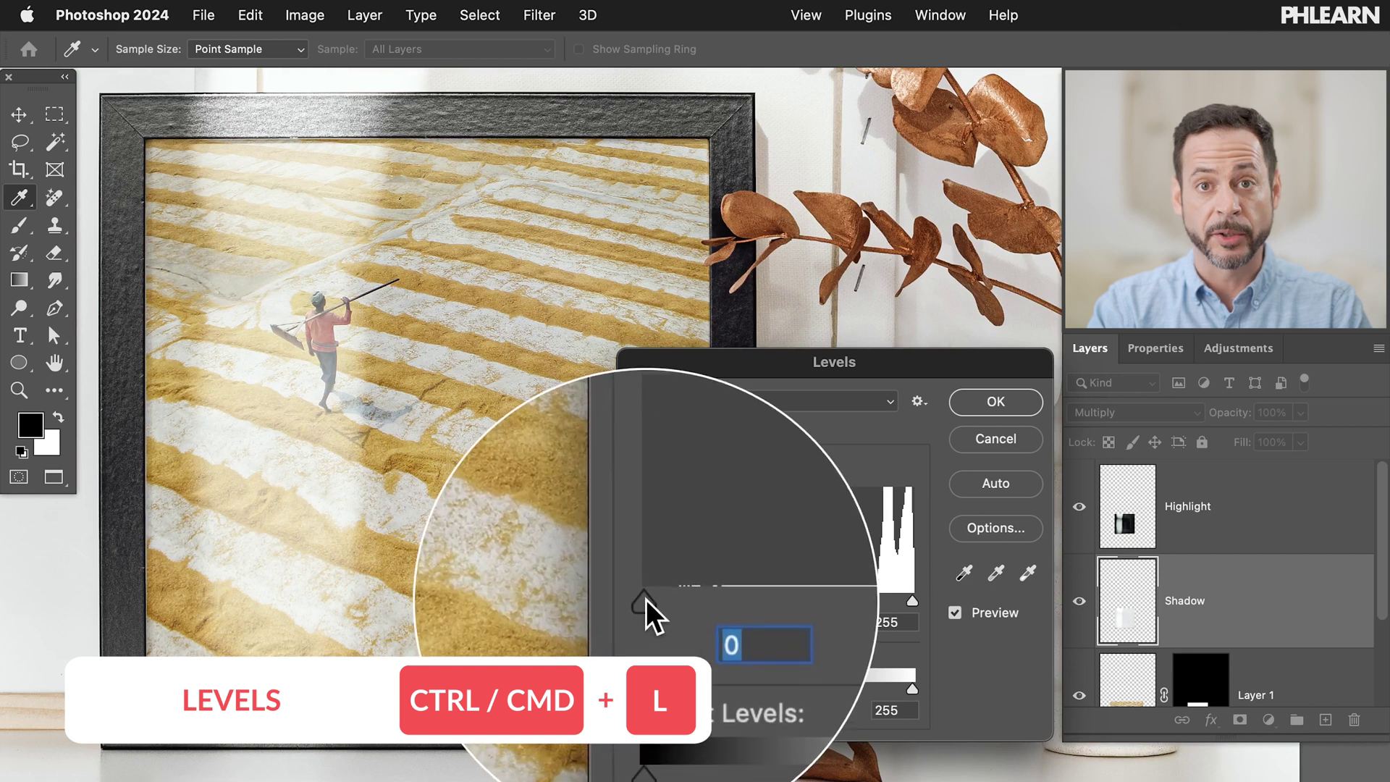
# Step: Apply Levels to the Shadow layer with white input lowered to 233
pyautogui.moveTo(908, 596); pyautogui.dragTo(894, 596)
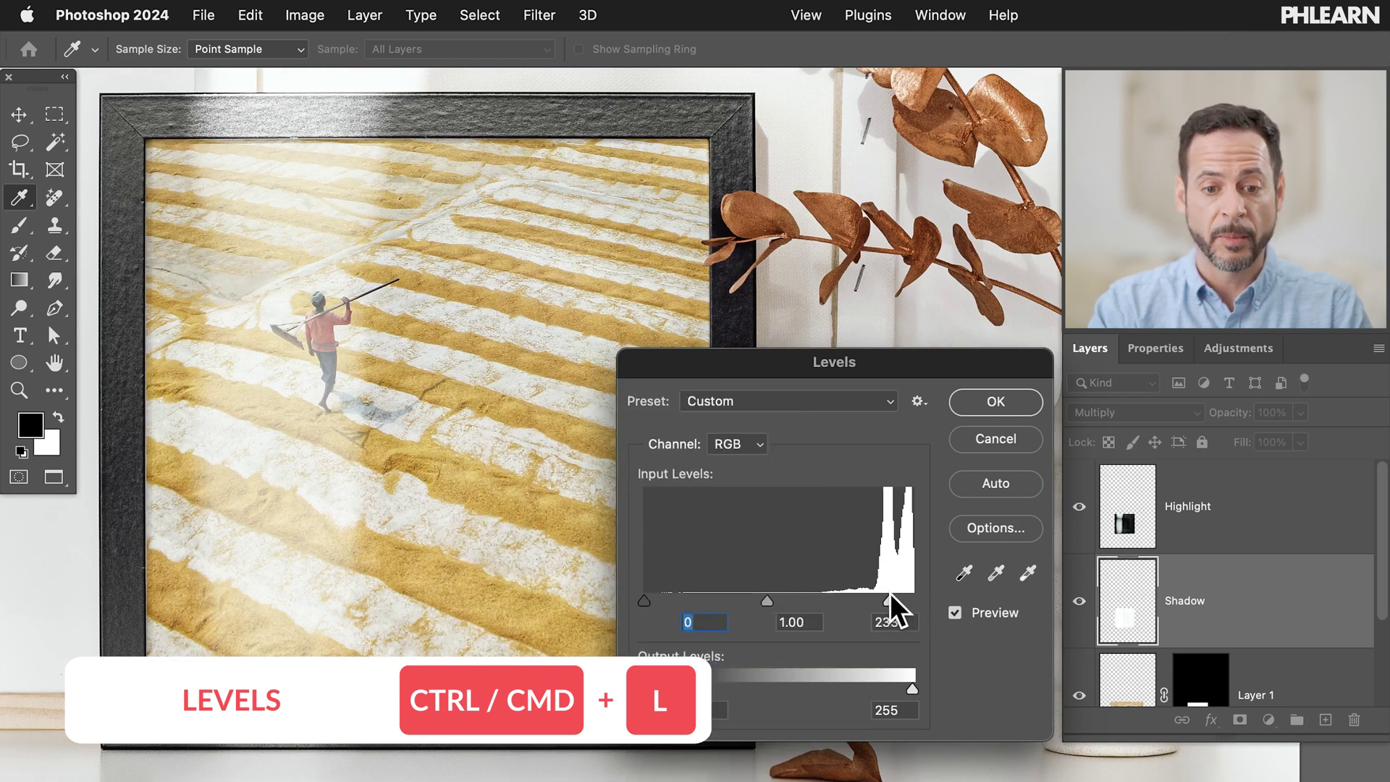
pyautogui.click(889, 595)
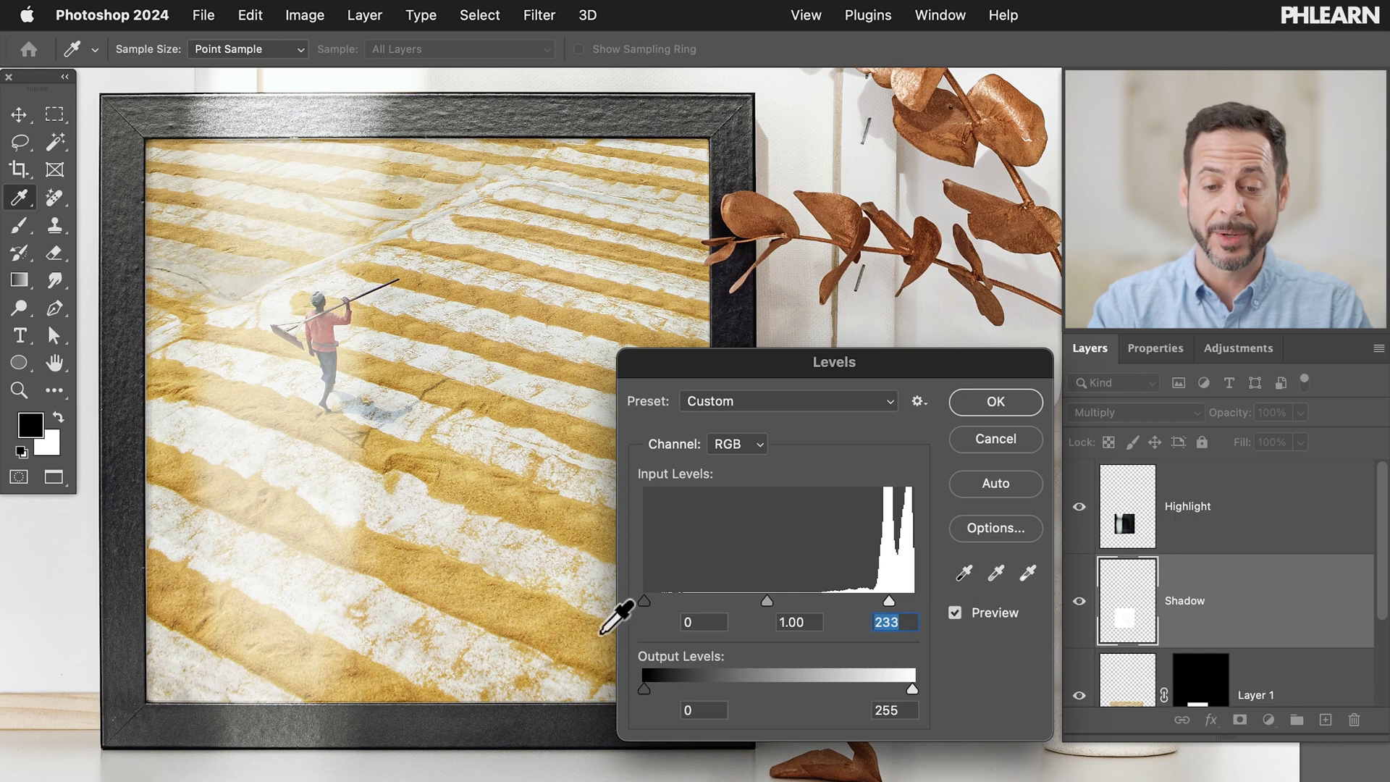
pyautogui.click(999, 398)
pyautogui.press('l')
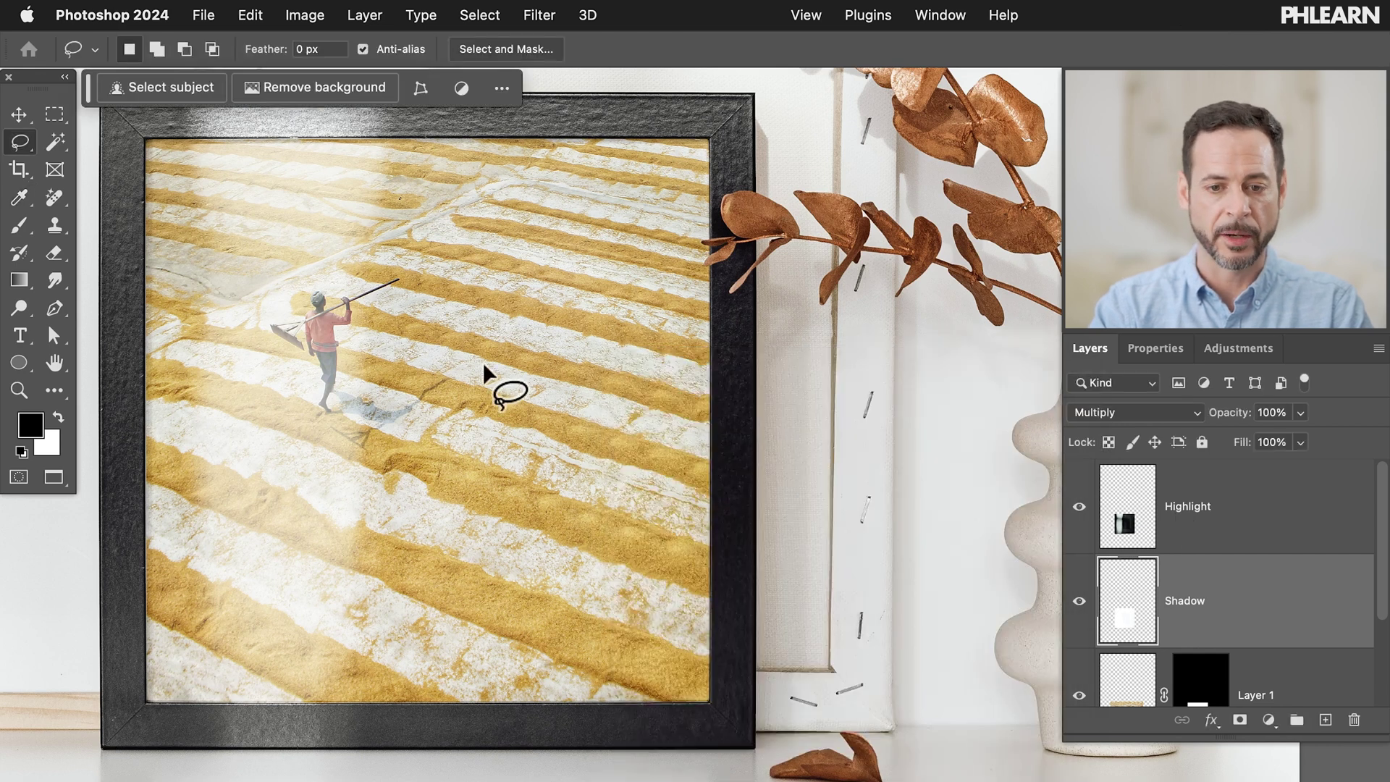
pyautogui.press('super+minus')
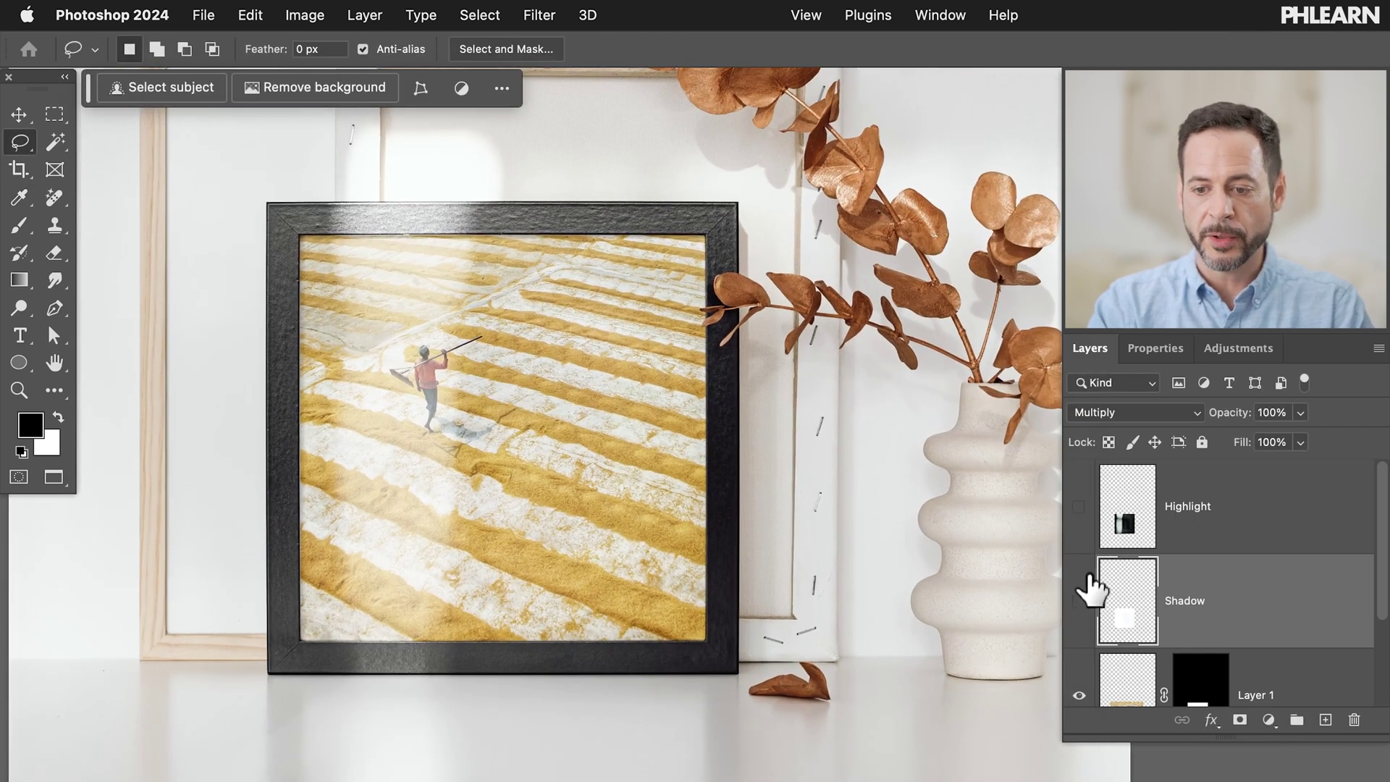
# Step: Compare the framed photo with and without the lightened Shadow layer
pyautogui.click(1086, 592)
pyautogui.click(1080, 599)
pyautogui.click(1080, 599)
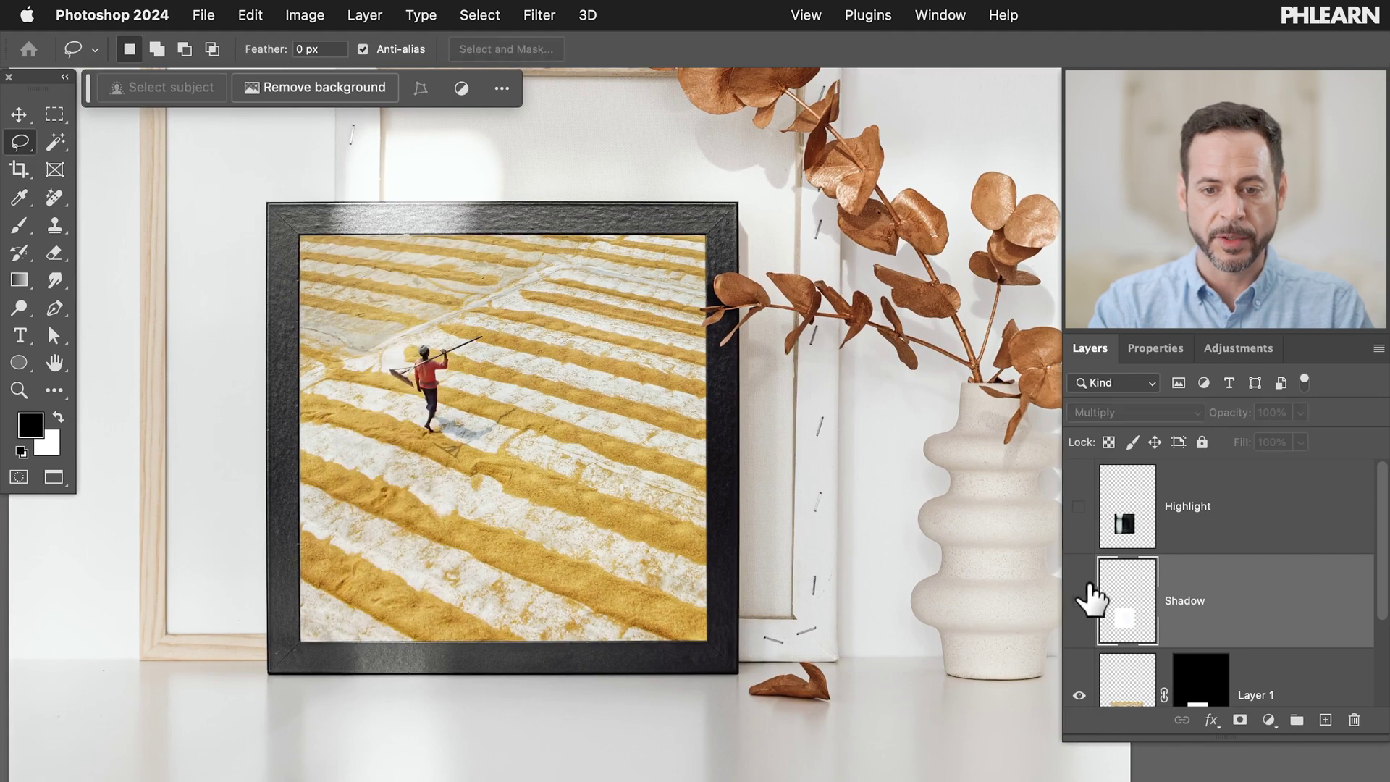
pyautogui.click(1081, 599)
pyautogui.press('super+plus')
pyautogui.press('super+minus')
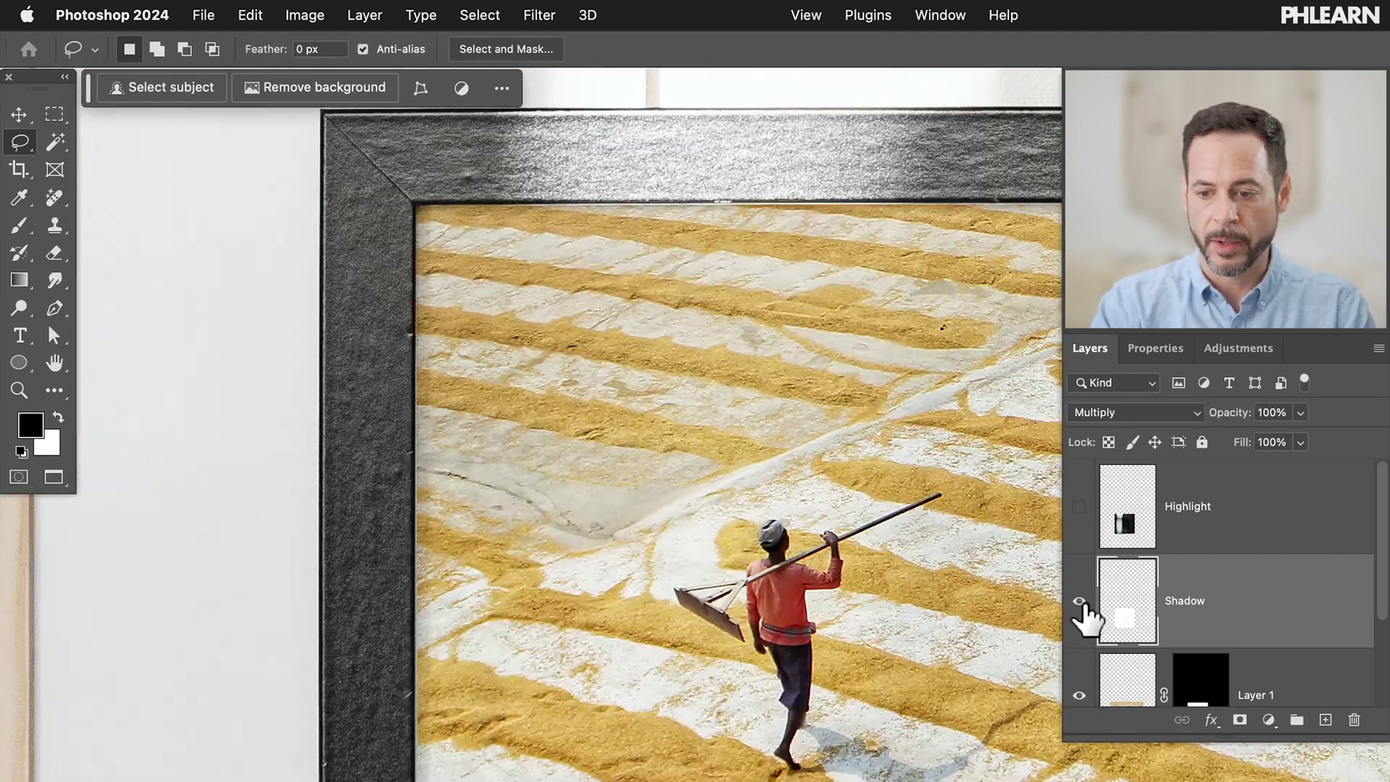
pyautogui.click(1080, 601)
pyautogui.click(1080, 601)
pyautogui.click(1080, 601)
pyautogui.click(1081, 601)
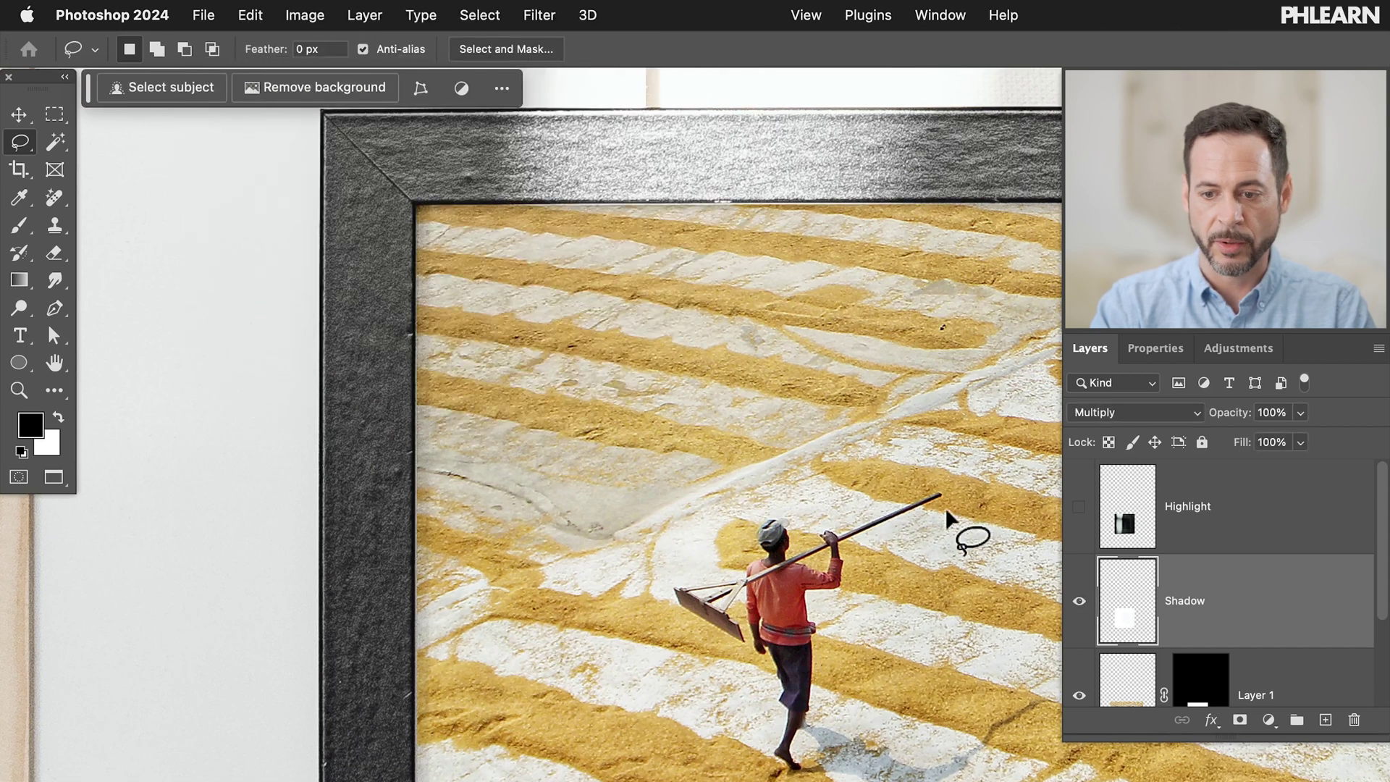
pyautogui.click(1081, 601)
pyautogui.click(1080, 601)
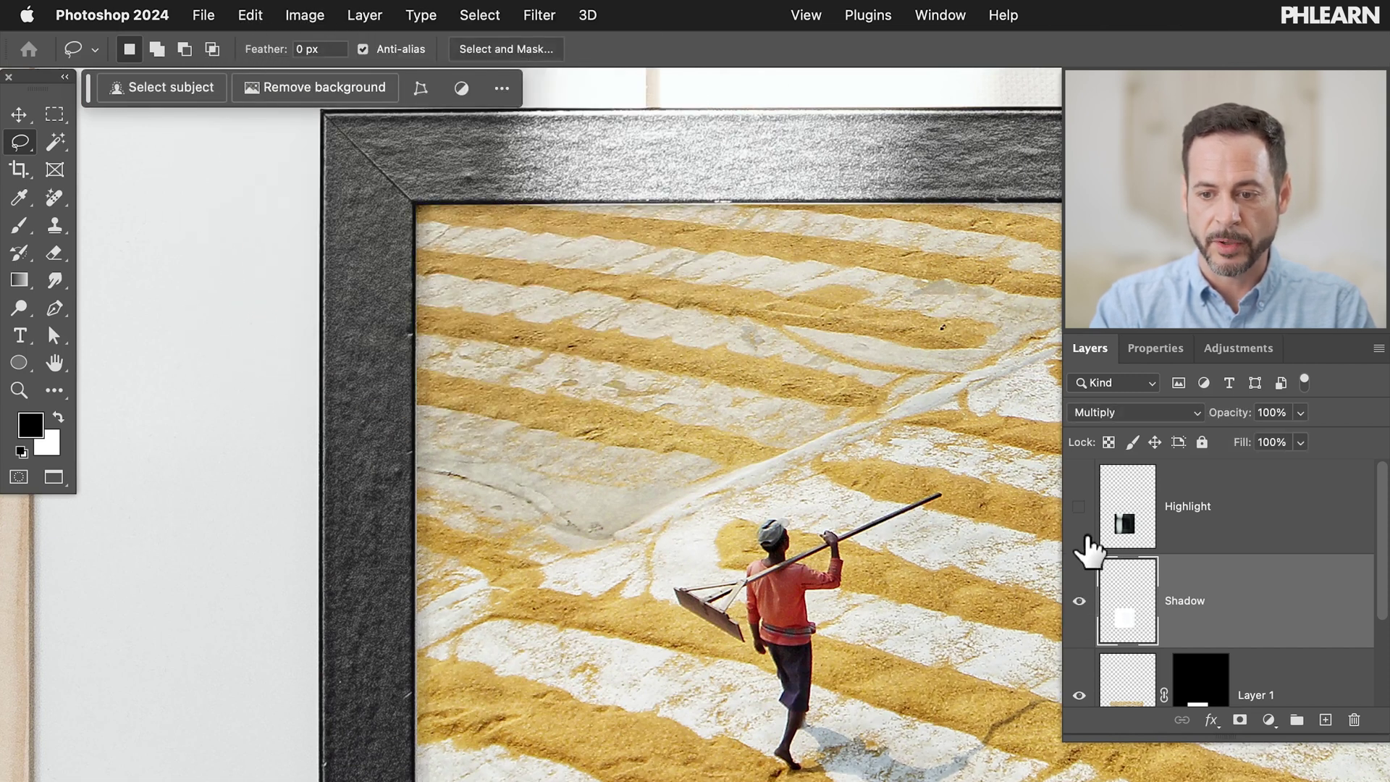
# Step: Raise the Highlight layer's opacity to brighten the glare
pyautogui.scroll(-5, 888, 464)
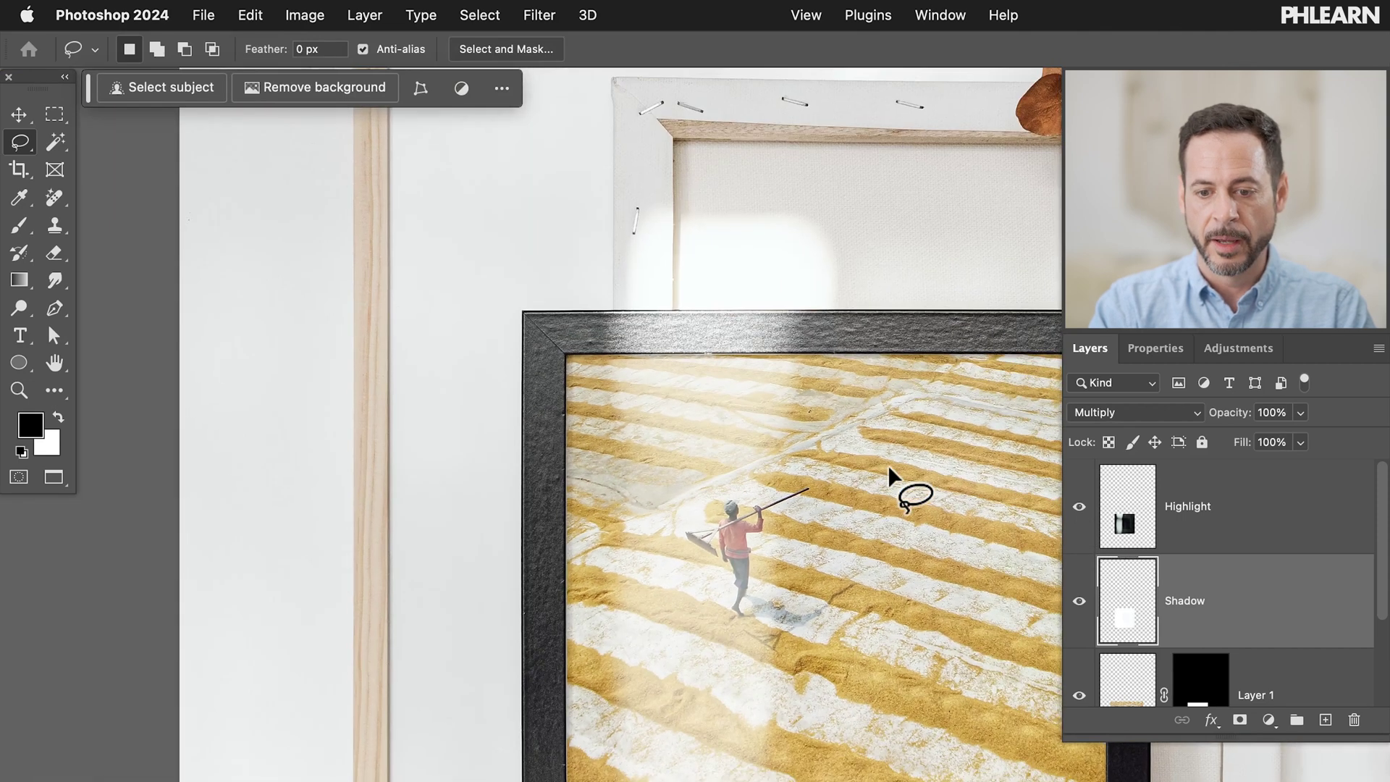
pyautogui.scroll(-3, 888, 465)
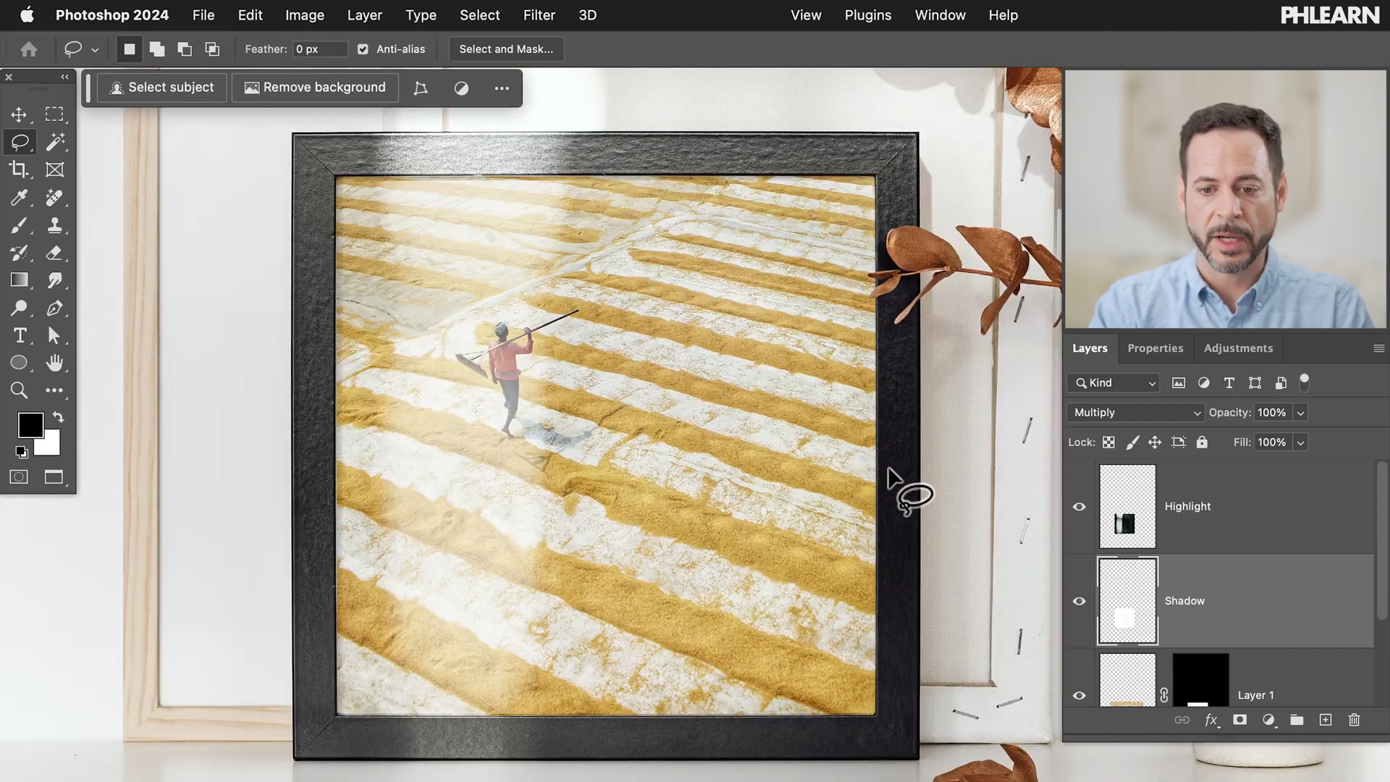
pyautogui.scroll(-2, 888, 466)
pyautogui.scroll(-1, 888, 466)
pyautogui.click(1242, 523)
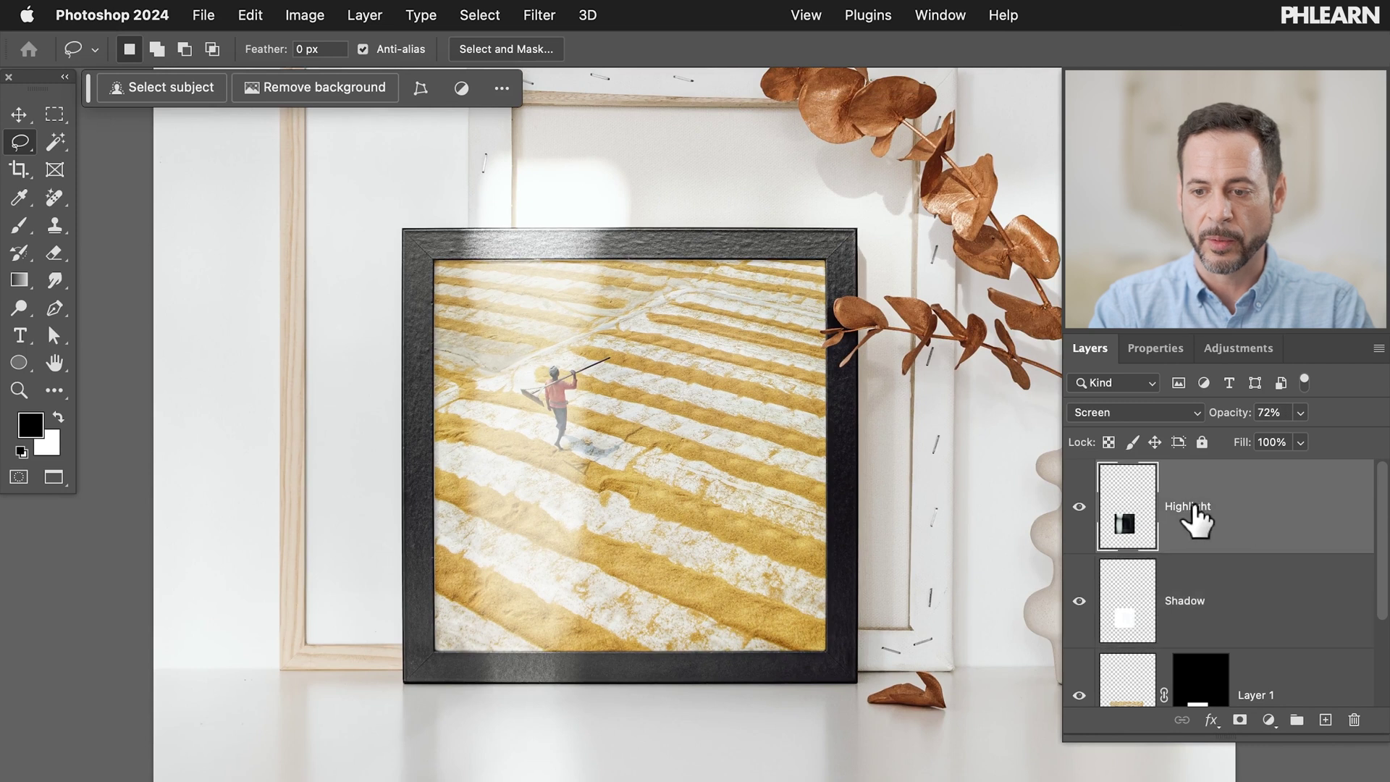
pyautogui.moveTo(1229, 420)
pyautogui.mouseDown()
pyautogui.moveTo(1274, 420)
pyautogui.moveTo(1190, 427)
pyautogui.mouseUp()
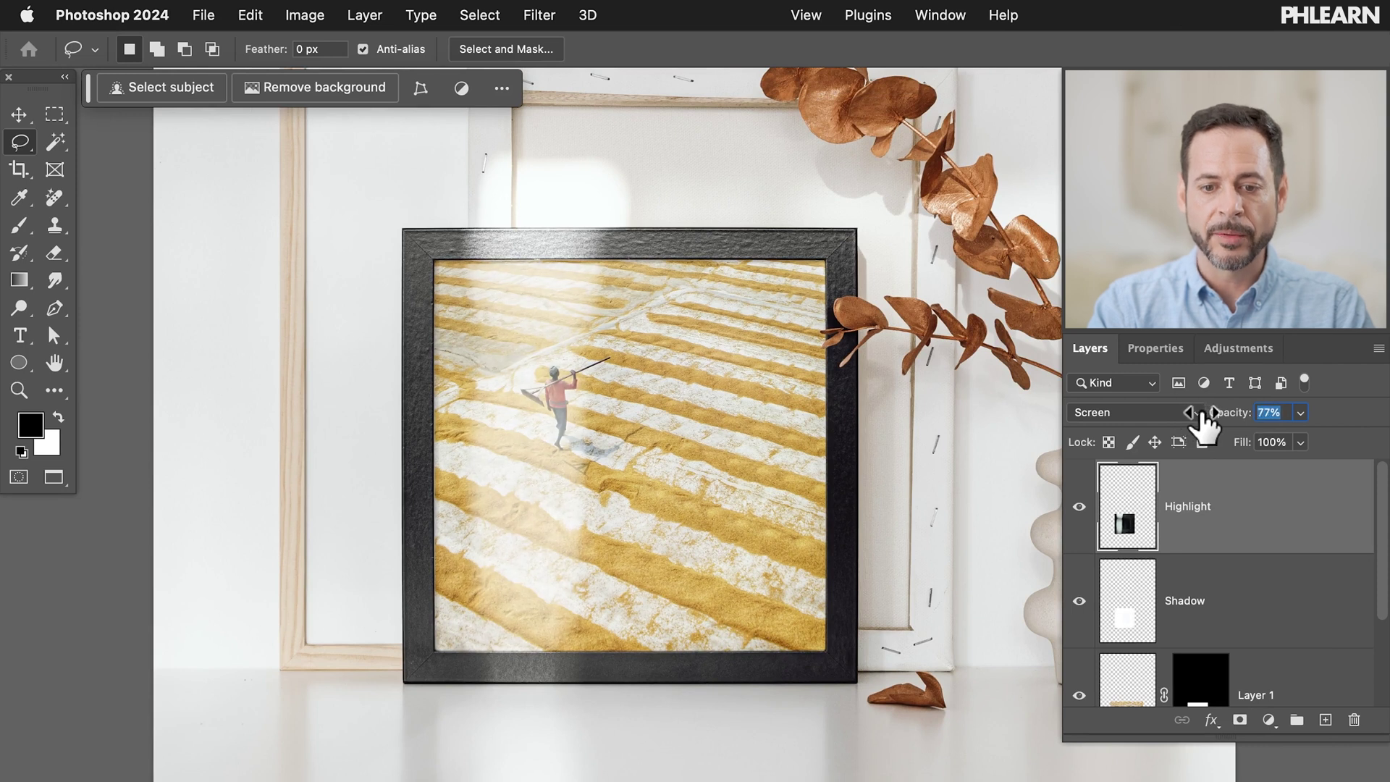
# Step: Target the rice-field photo layer (Layer 1) and its mask
pyautogui.scroll(-2, 1174, 561)
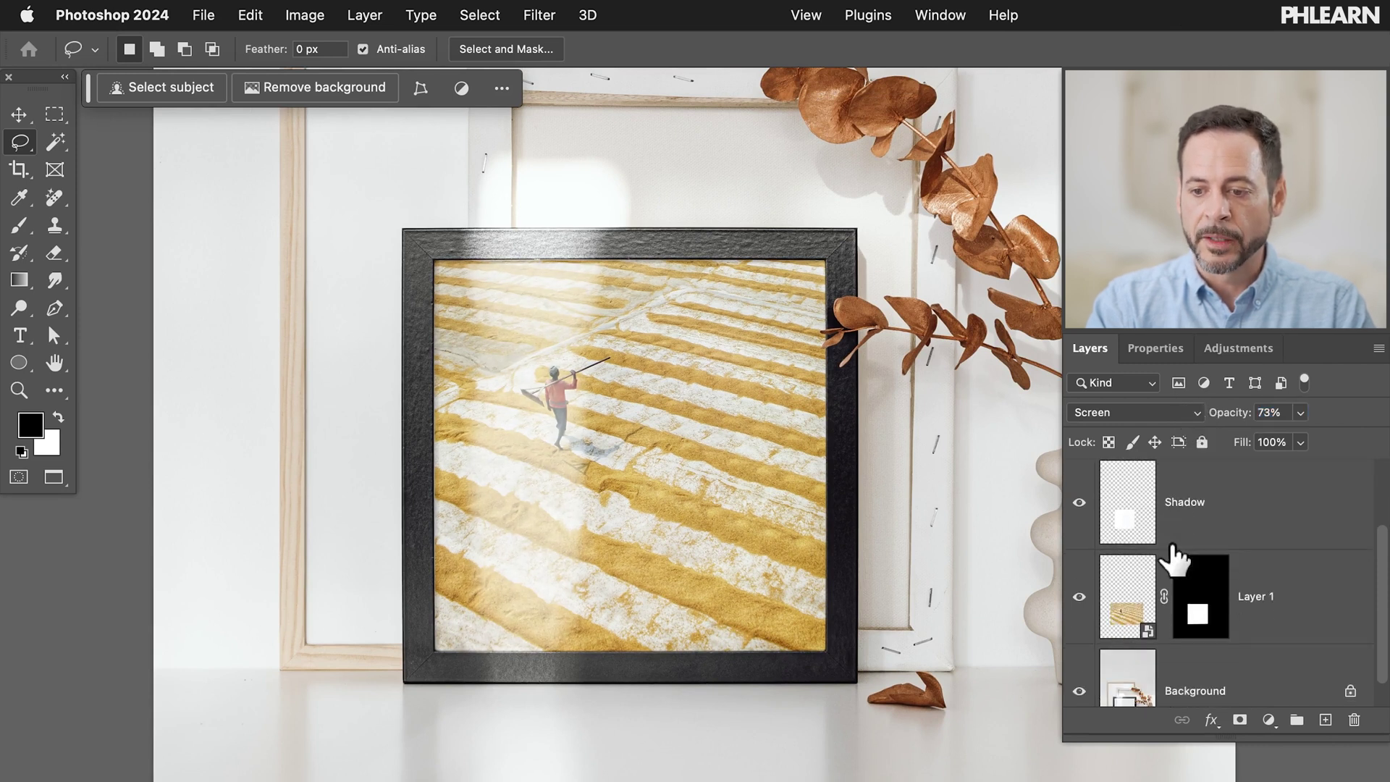
pyautogui.scroll(3, 762, 253)
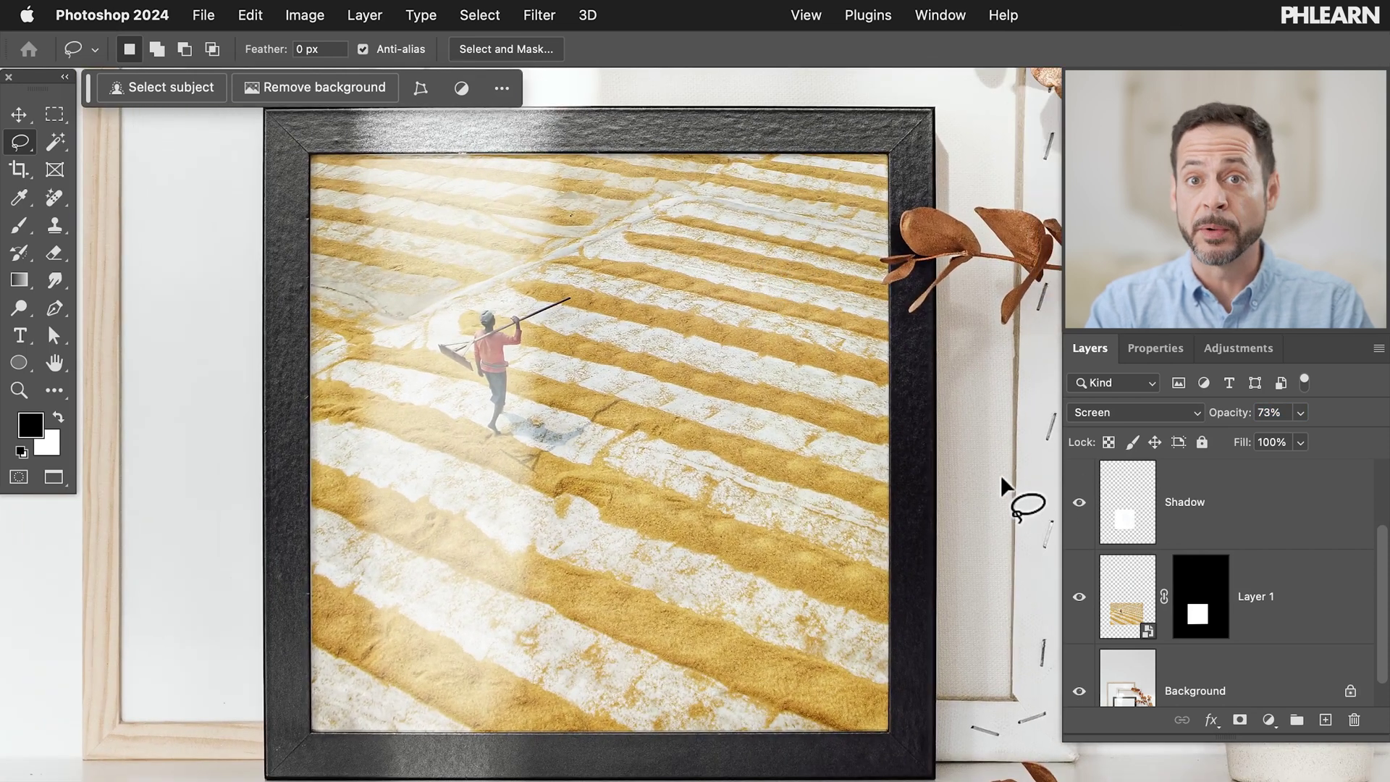
pyautogui.click(1127, 590)
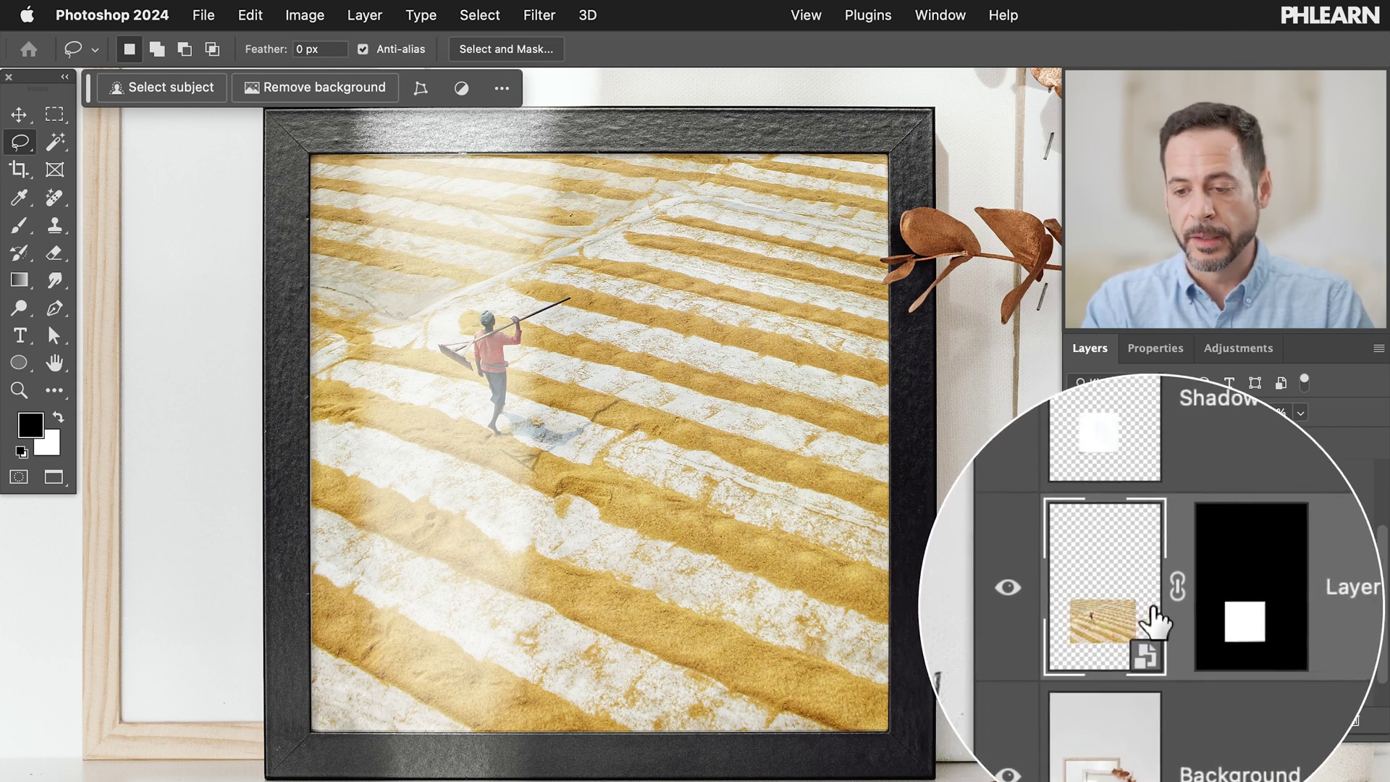
pyautogui.click(1195, 620)
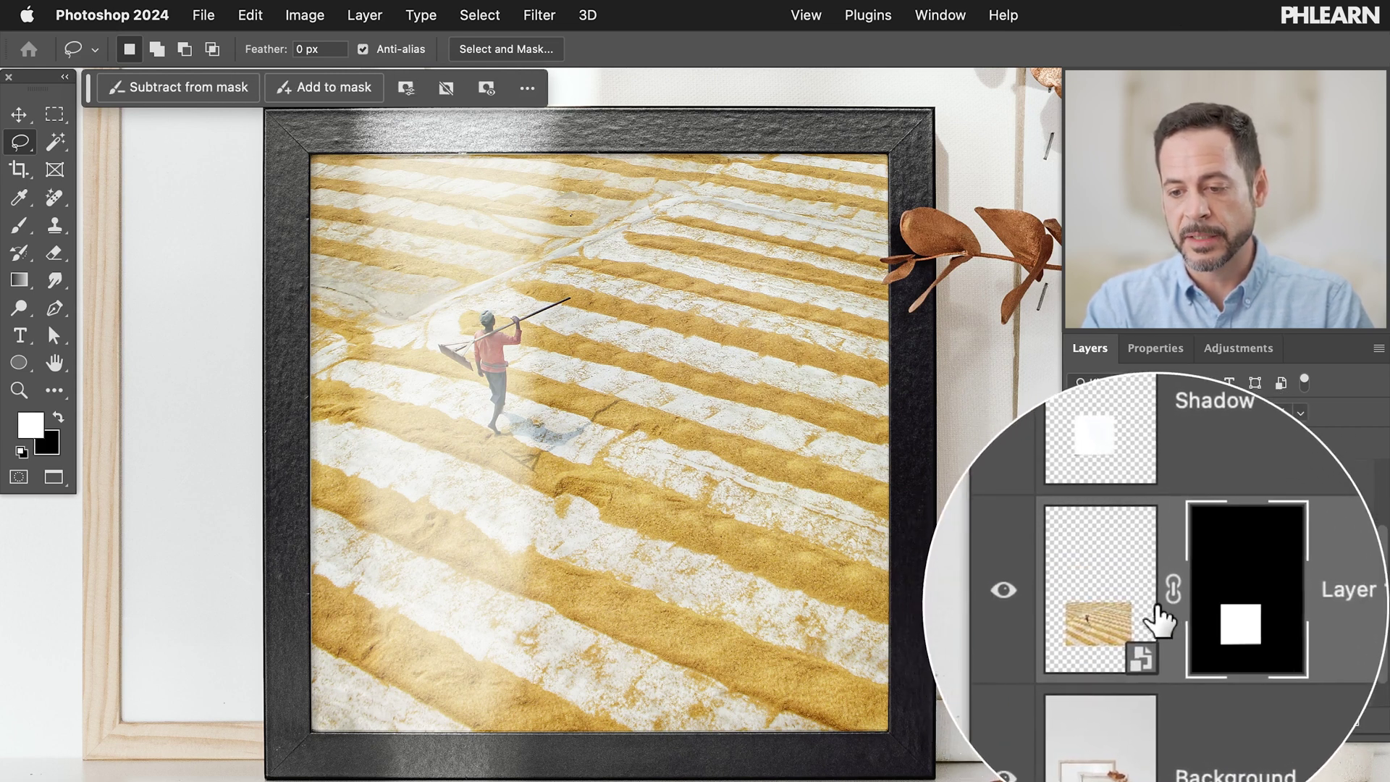
# Step: Select the rice-field photo itself and try moving it, then undo the move
pyautogui.click(1156, 620)
pyautogui.click(1194, 621)
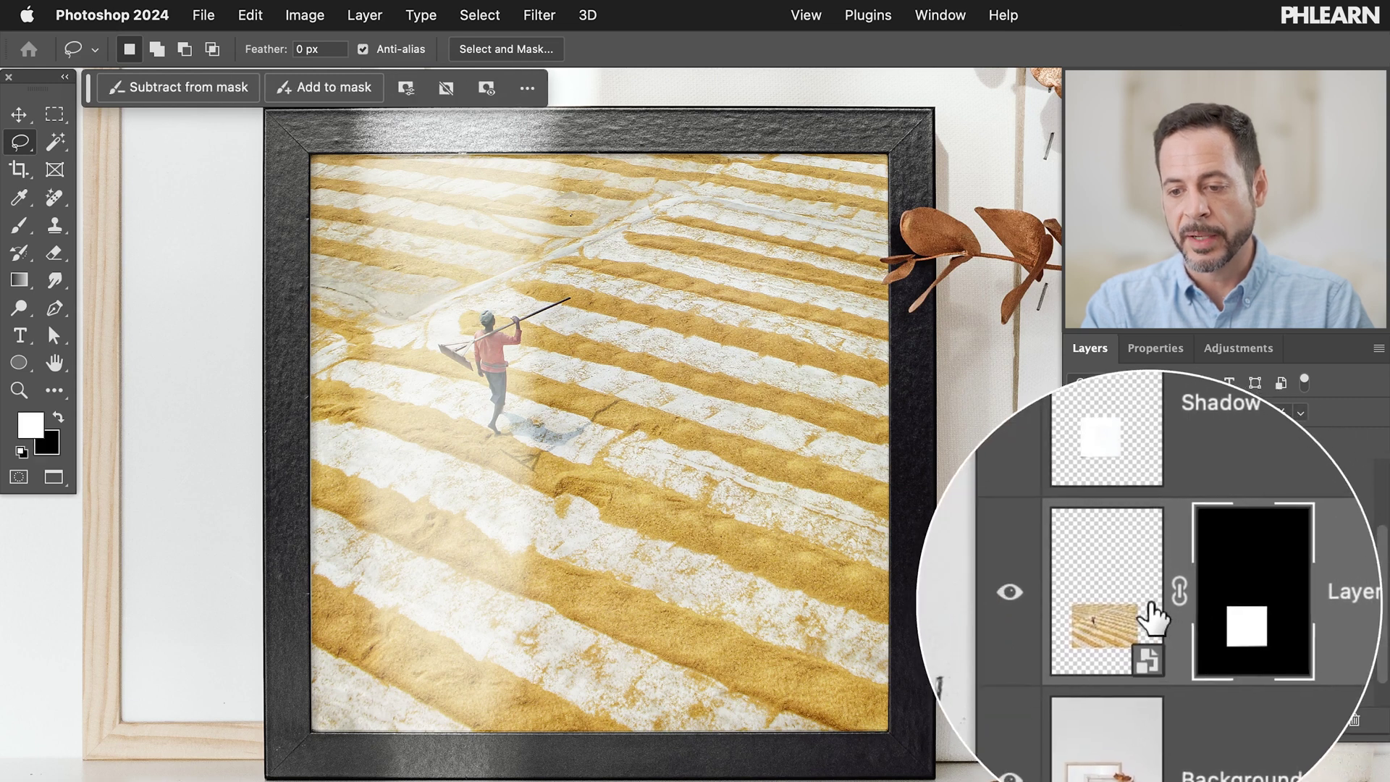
pyautogui.click(1148, 608)
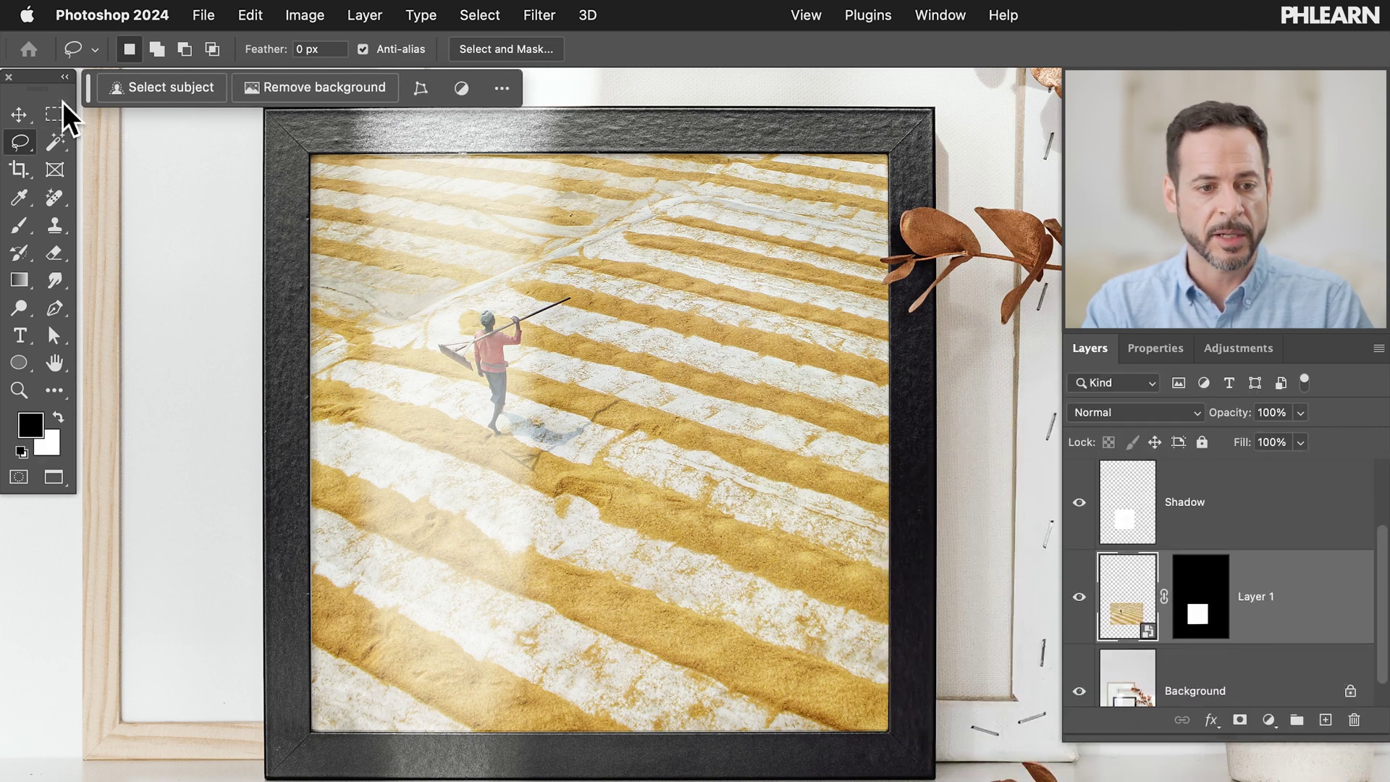
pyautogui.click(20, 115)
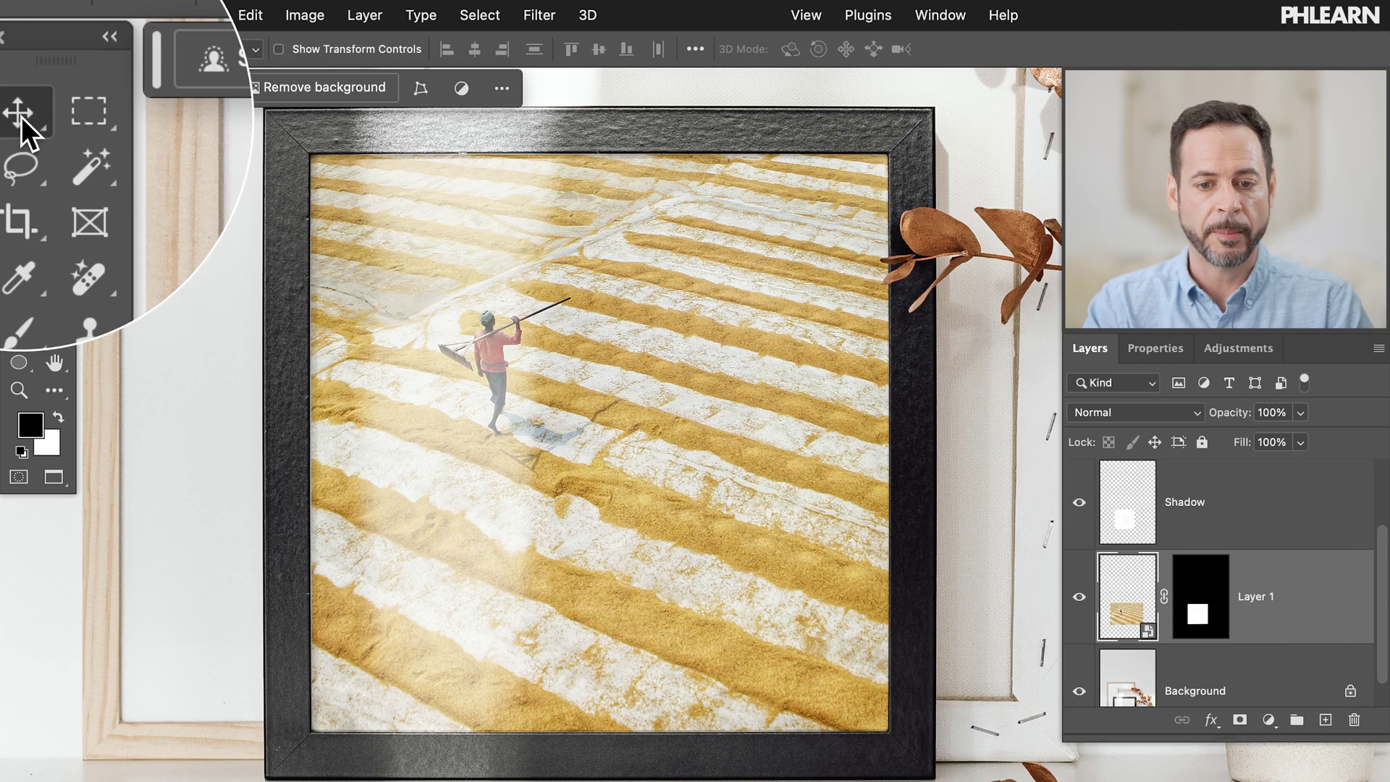
pyautogui.moveTo(567, 353); pyautogui.dragTo(675, 394)
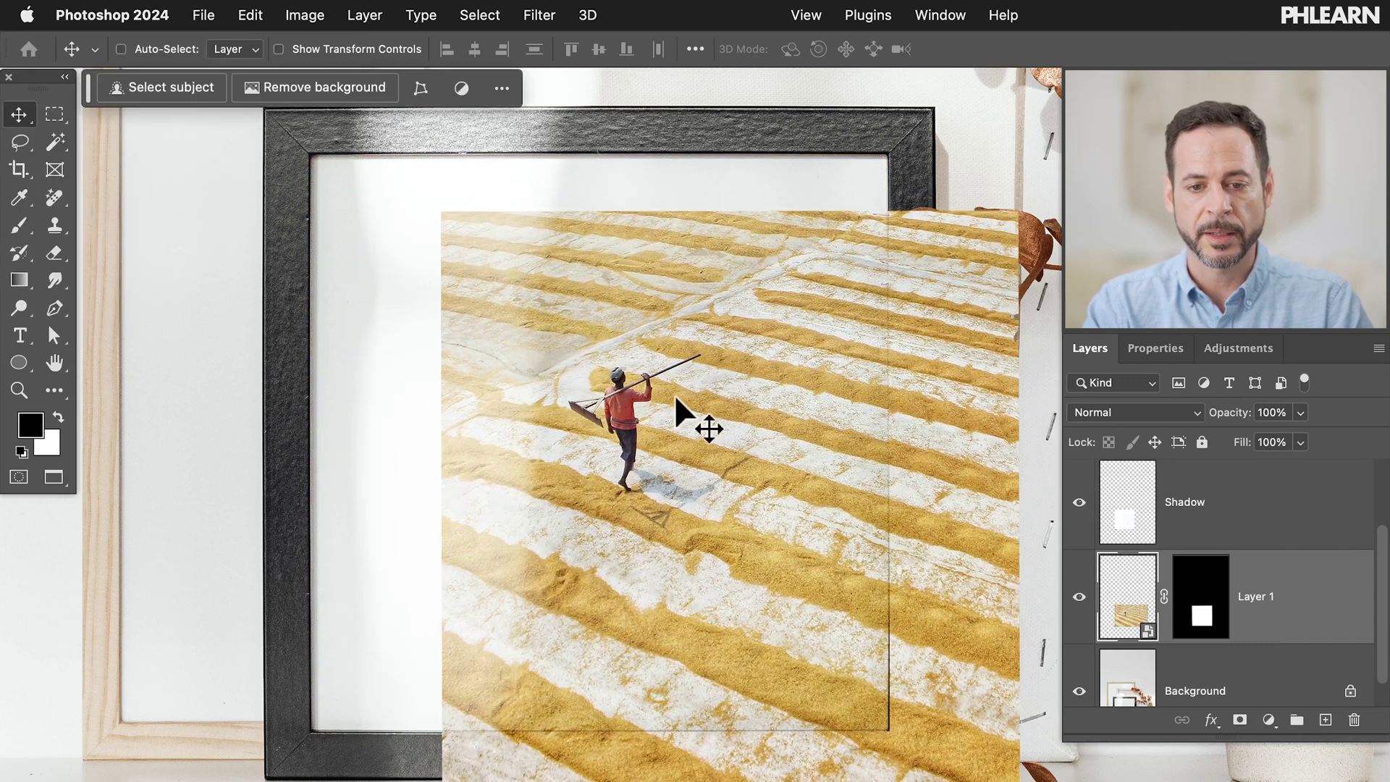
pyautogui.press('super+z')
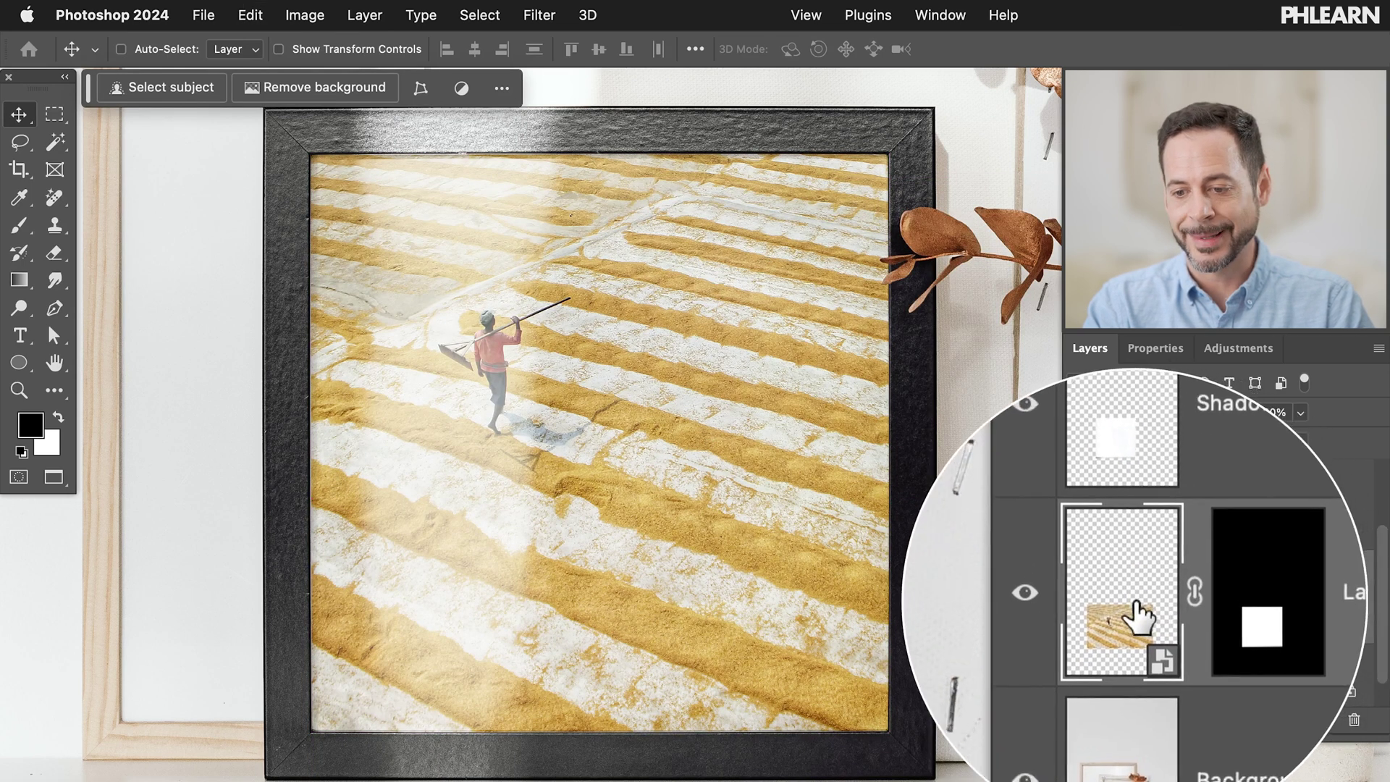
# Step: Unlink the photo from its mask and scale it to 74% within the frame opening
pyautogui.click(1164, 592)
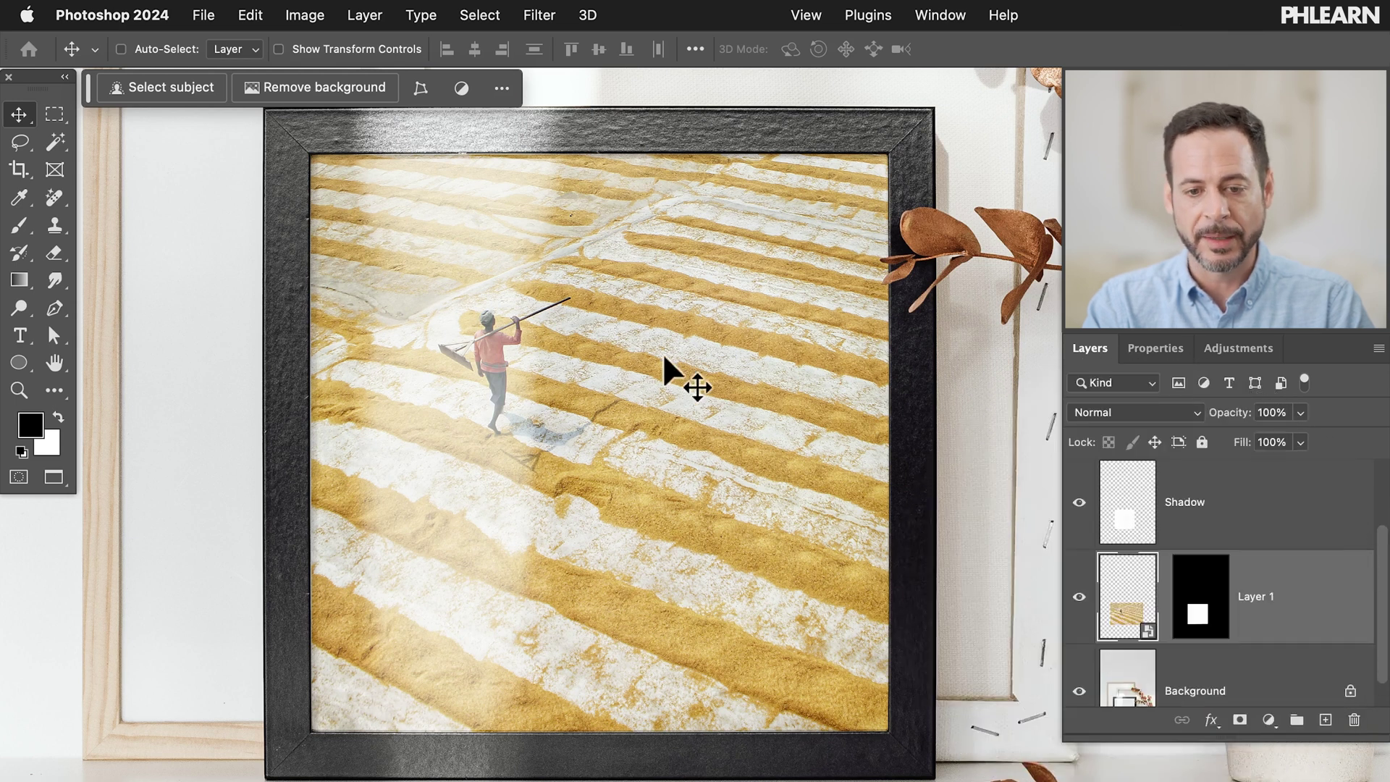
pyautogui.moveTo(645, 366); pyautogui.dragTo(729, 366)
pyautogui.press('super+t')
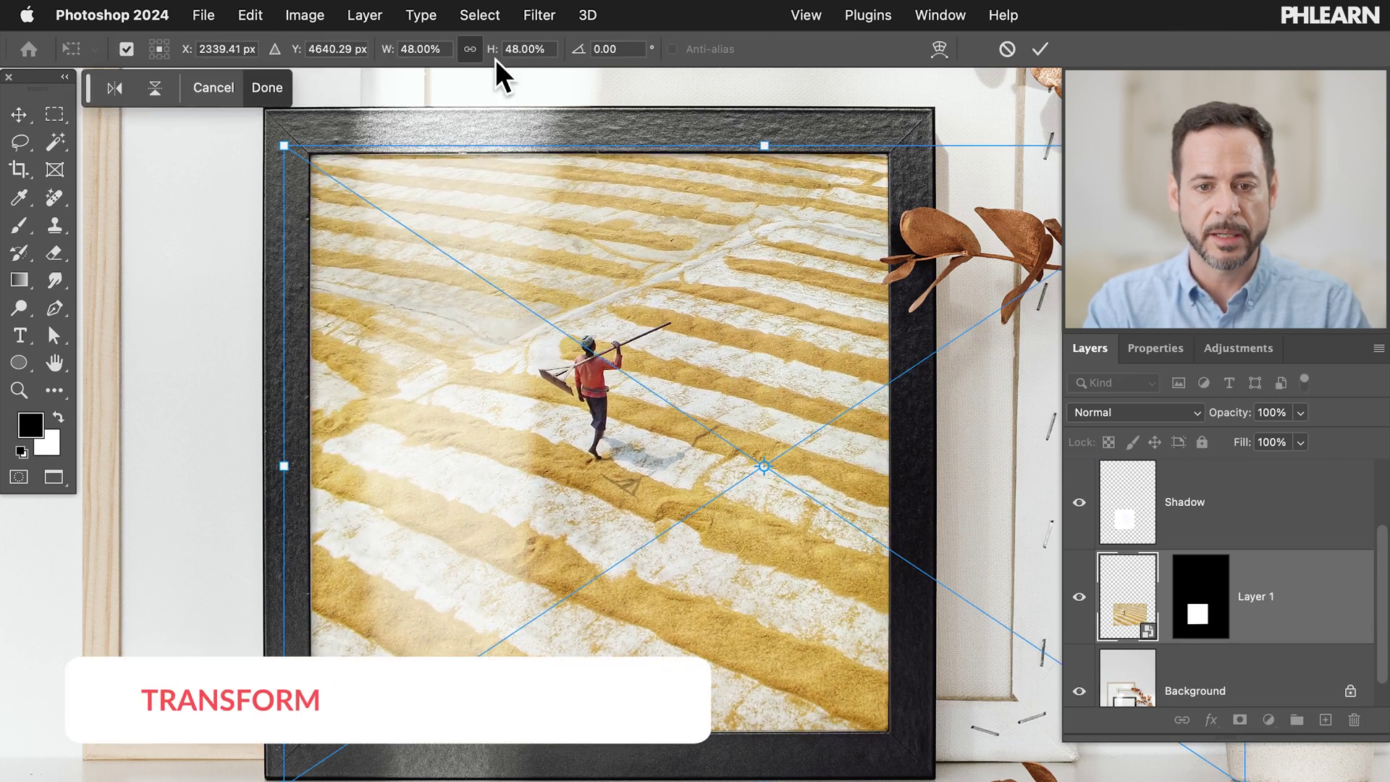
pyautogui.moveTo(496, 52); pyautogui.dragTo(509, 54)
pyautogui.moveTo(503, 323); pyautogui.dragTo(585, 393)
pyautogui.moveTo(488, 53); pyautogui.dragTo(501, 55)
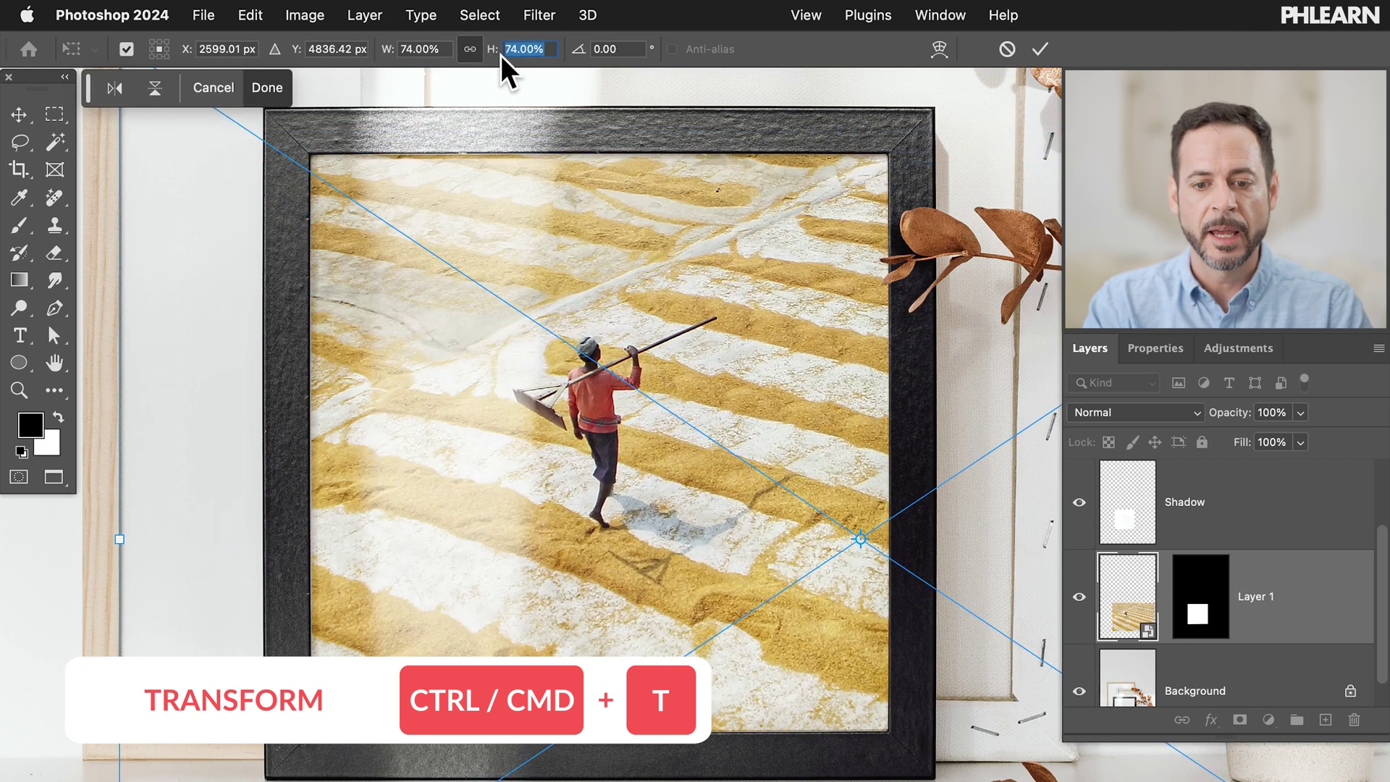
pyautogui.moveTo(425, 363); pyautogui.dragTo(491, 434)
pyautogui.press('Return')
# Step: Nudge the photo into position, relink its mask, and fit the mockup on screen
pyautogui.moveTo(740, 549); pyautogui.dragTo(737, 540)
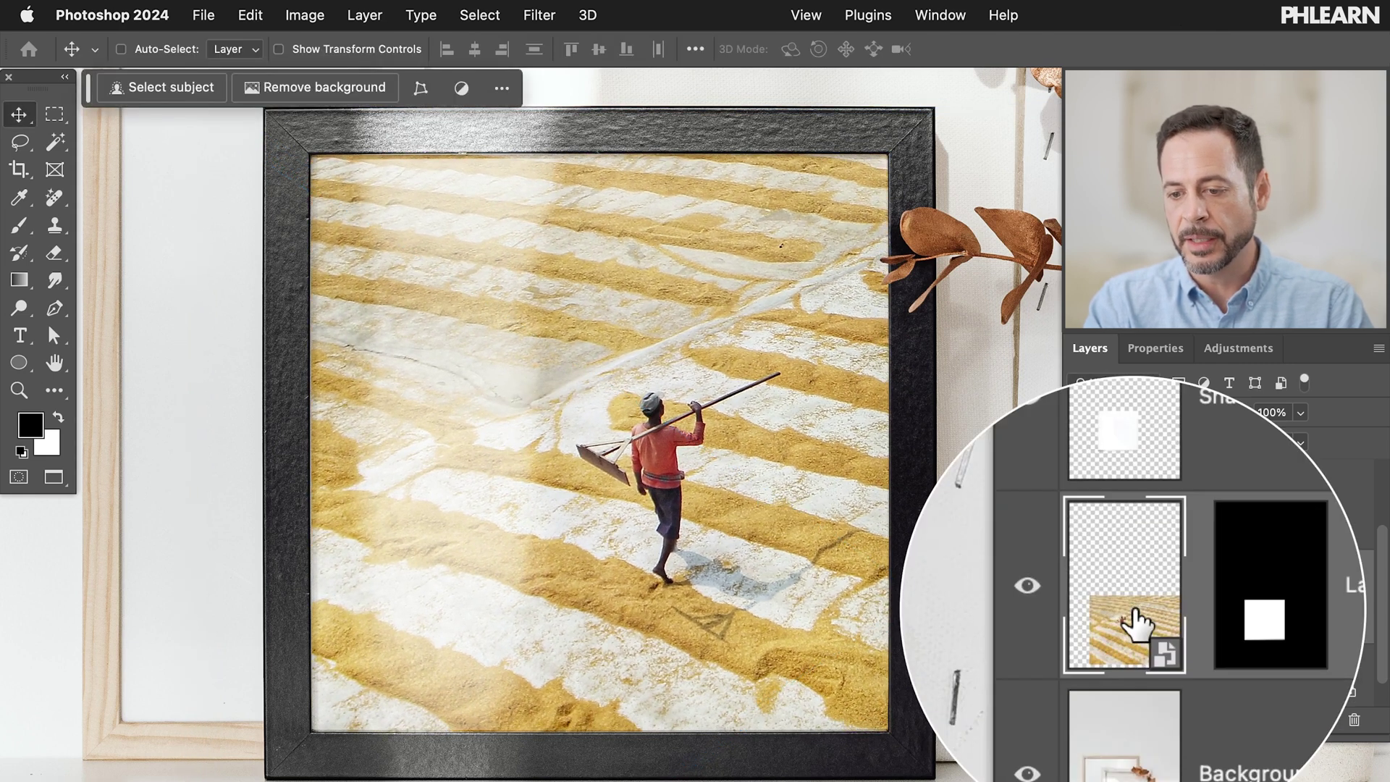
pyautogui.moveTo(702, 359)
pyautogui.mouseDown()
pyautogui.moveTo(647, 410)
pyautogui.moveTo(654, 354)
pyautogui.moveTo(684, 414)
pyautogui.moveTo(706, 378)
pyautogui.mouseUp()
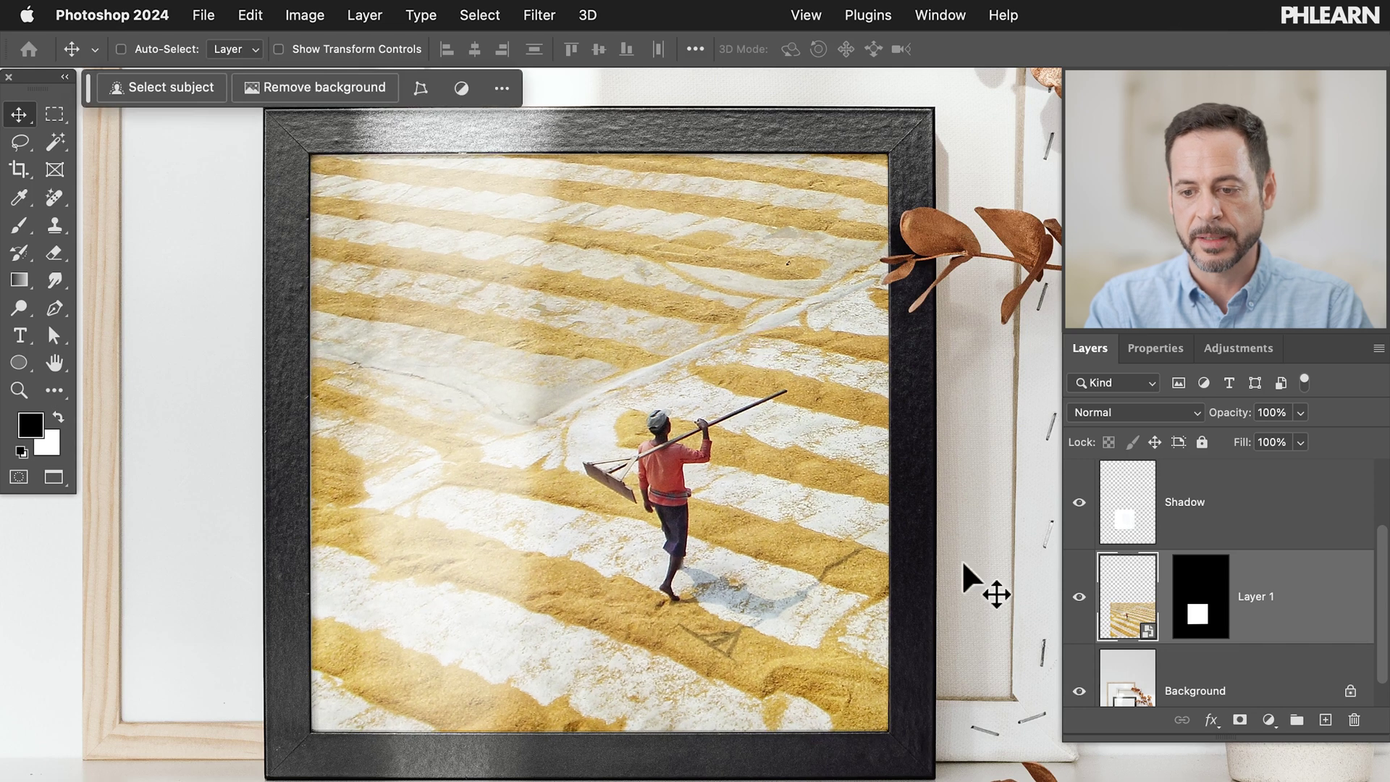
pyautogui.click(1164, 596)
pyautogui.moveTo(776, 472); pyautogui.dragTo(772, 509)
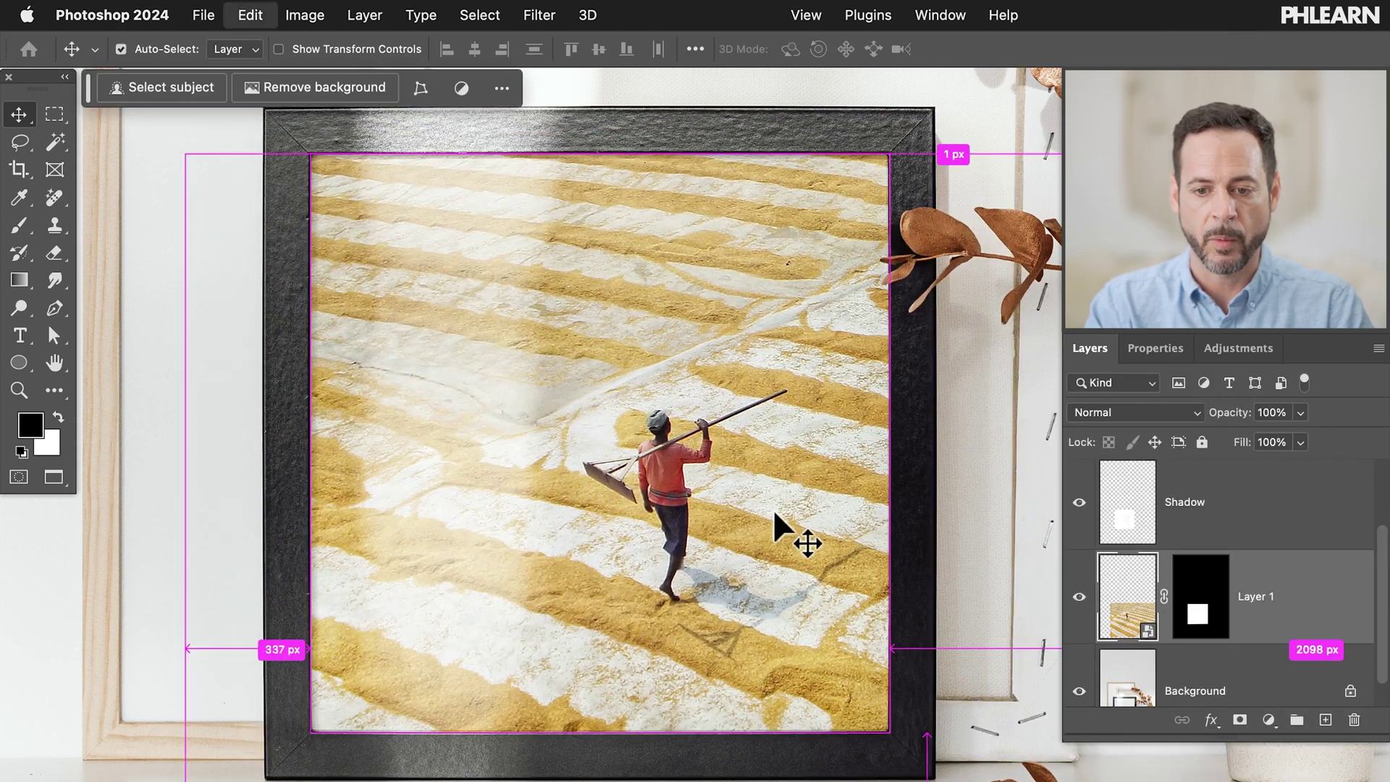
pyautogui.press('super+0')
pyautogui.scroll(3, 783, 438)
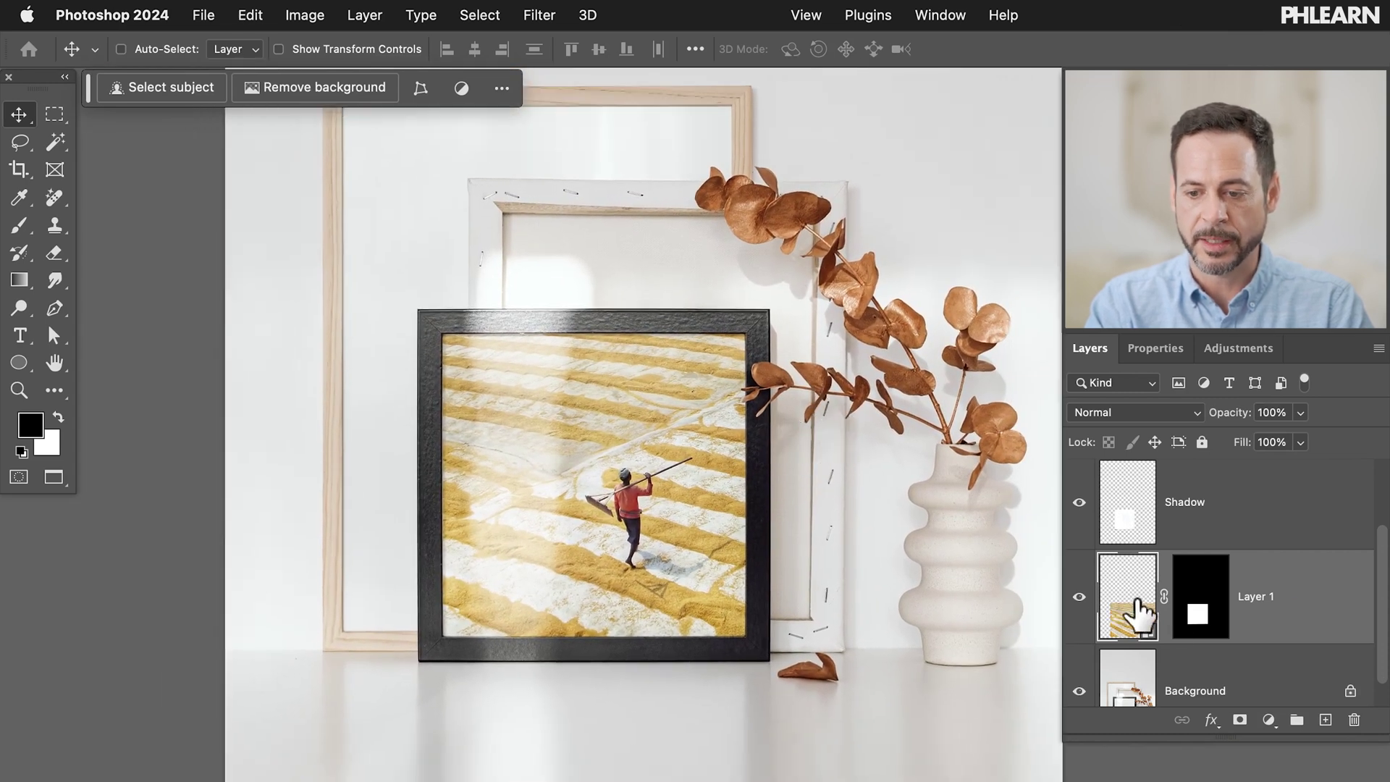
# Step: Brighten the rice-field photo with a Levels smart filter at midtones 1.48
pyautogui.press('super+l')
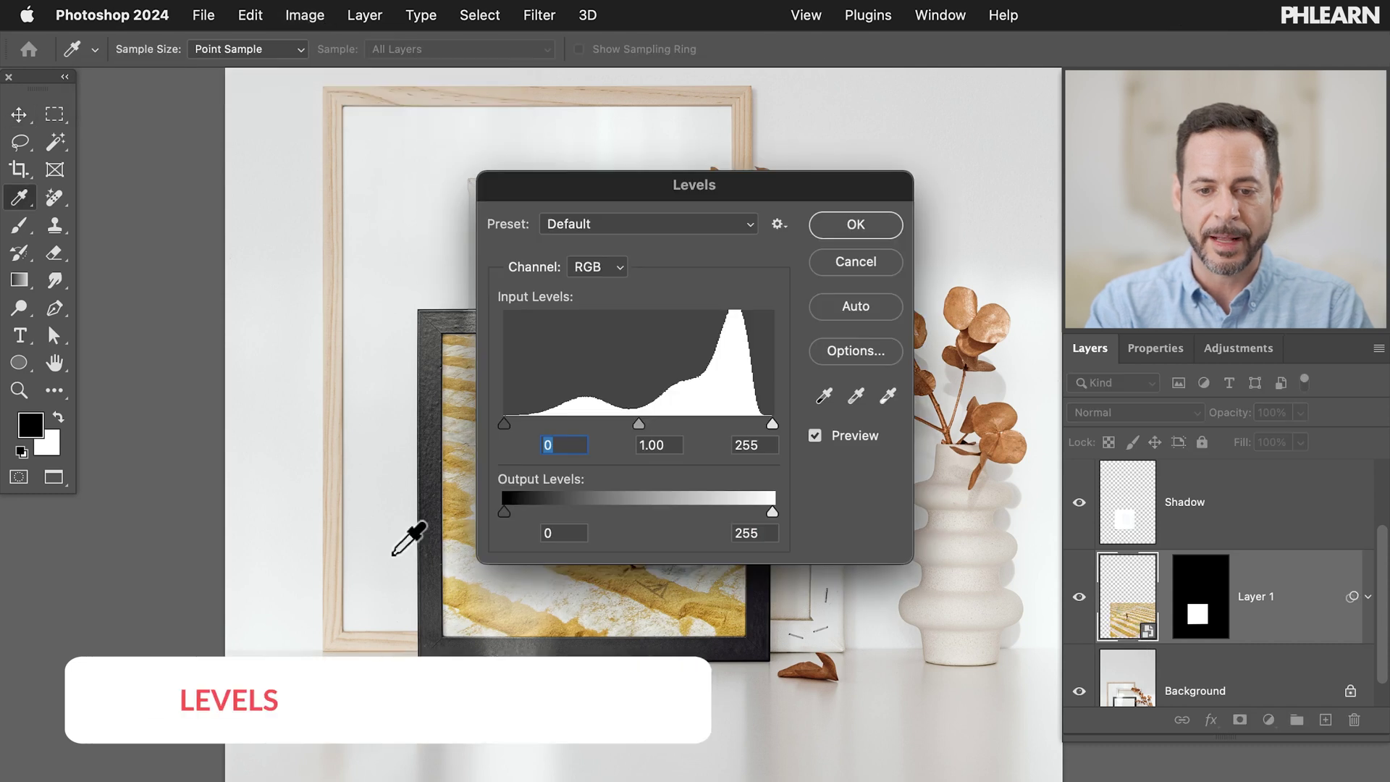
pyautogui.hscroll(5, 403, 537)
pyautogui.moveTo(609, 194); pyautogui.dragTo(691, 324)
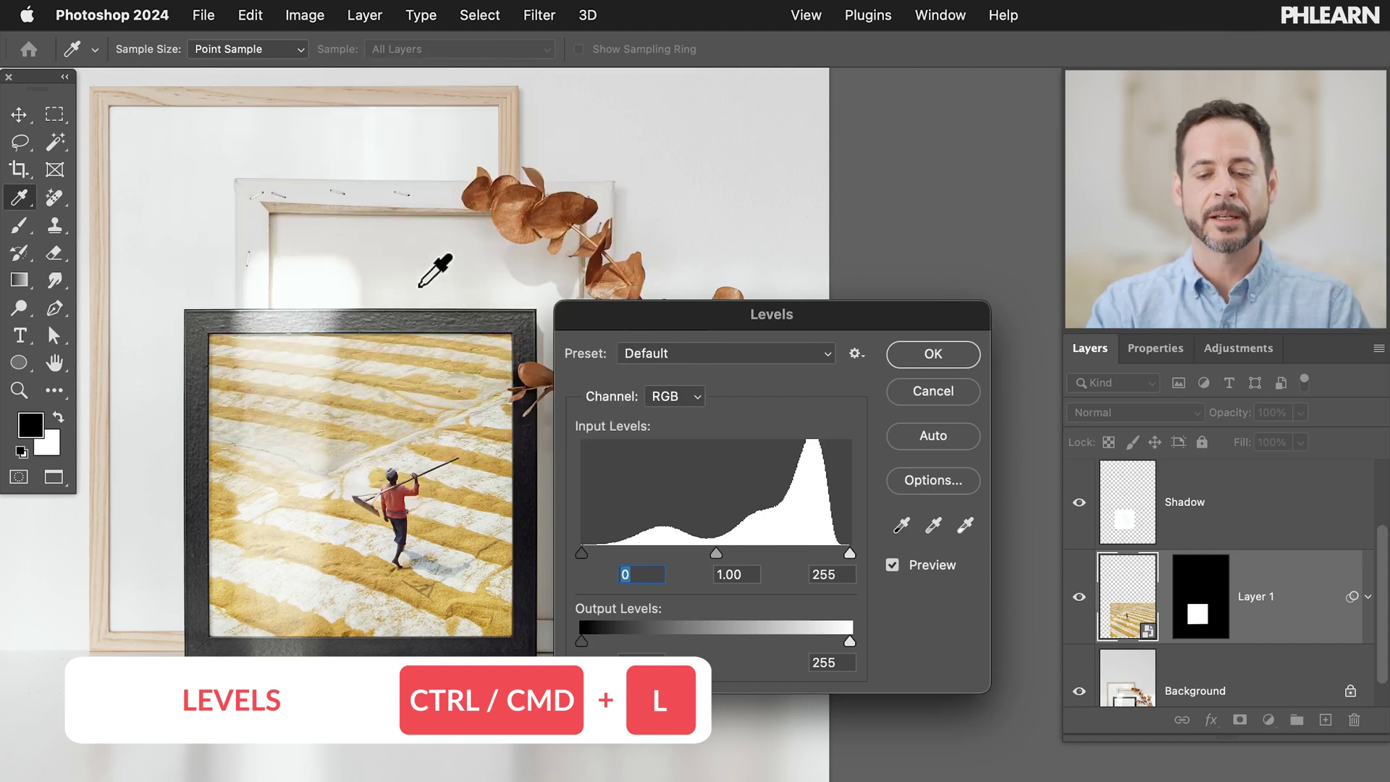
pyautogui.moveTo(717, 553); pyautogui.dragTo(679, 545)
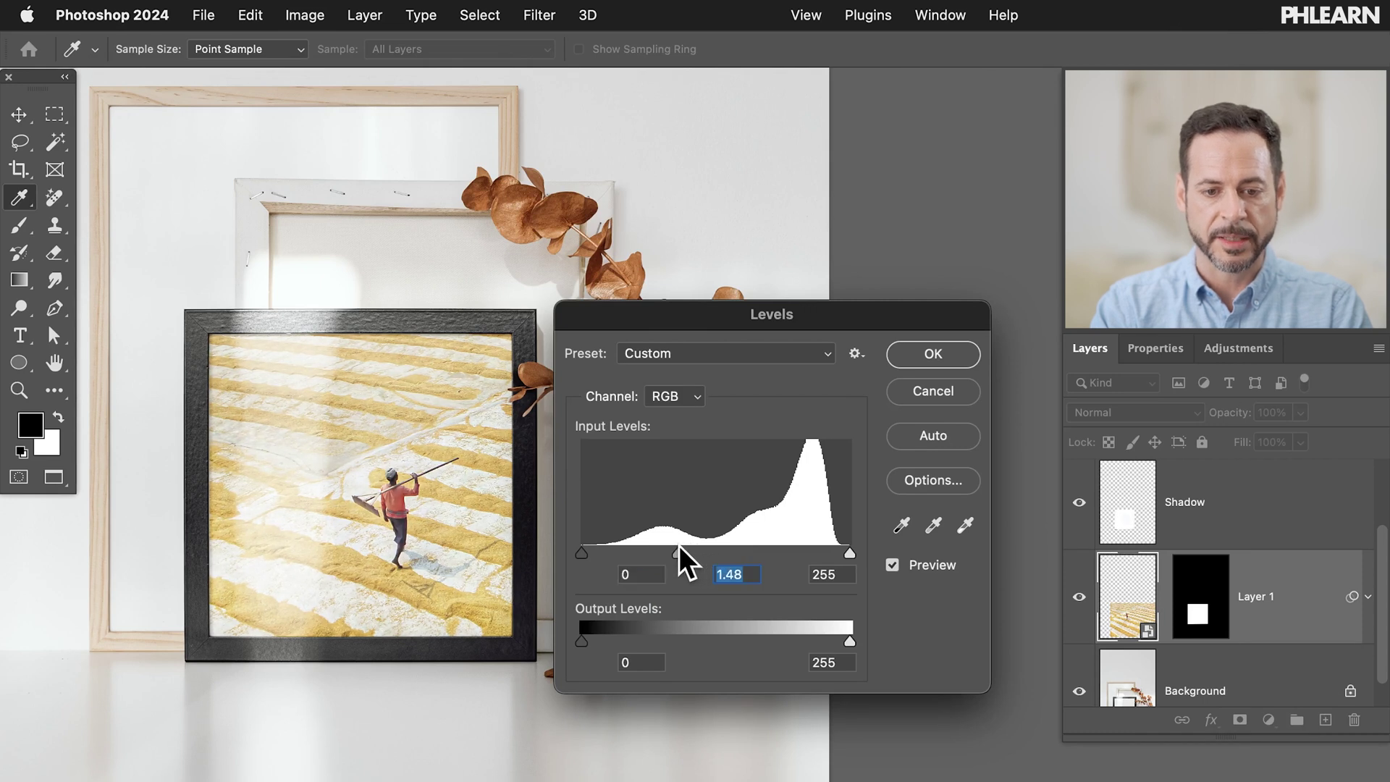
pyautogui.click(941, 355)
pyautogui.press('v')
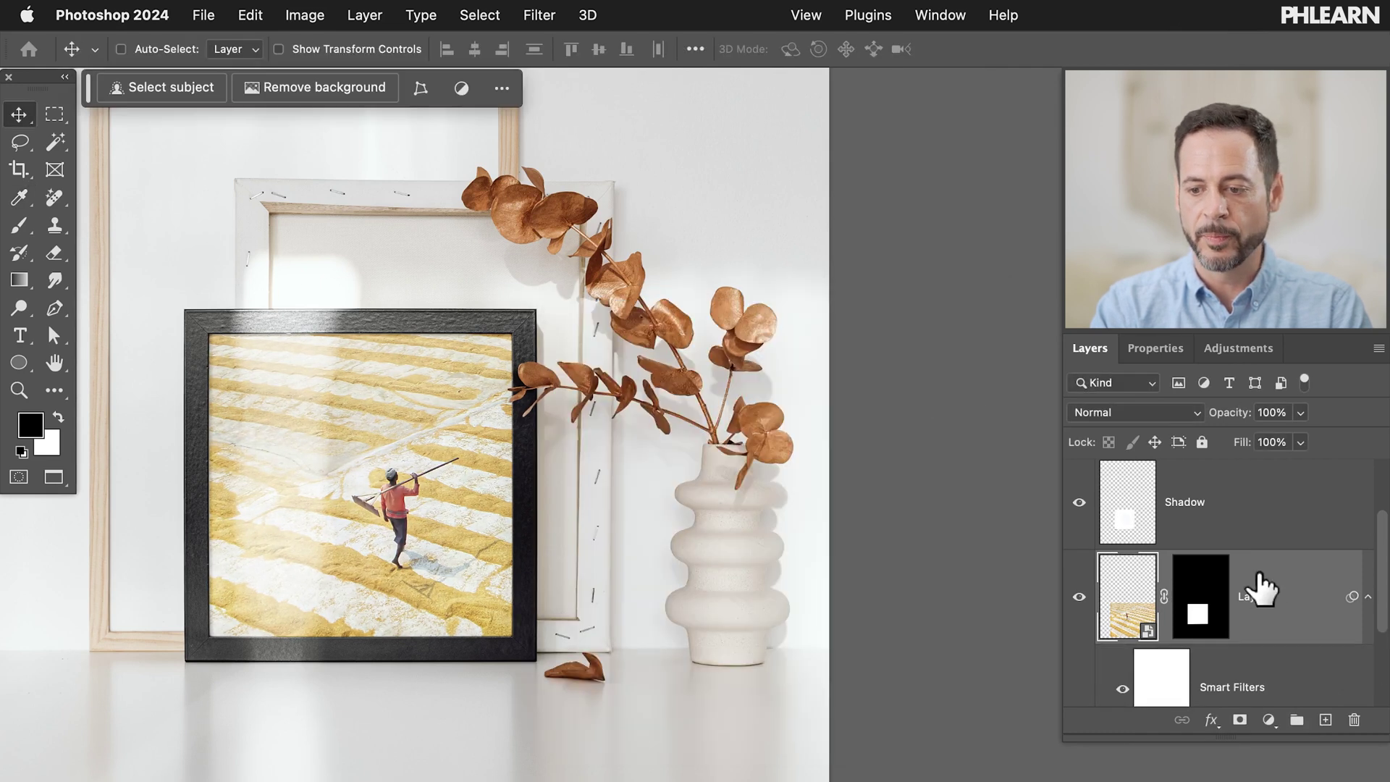
# Step: Reopen the Levels smart filter and reduce its midtones to 1.34
pyautogui.scroll(-1, 1260, 586)
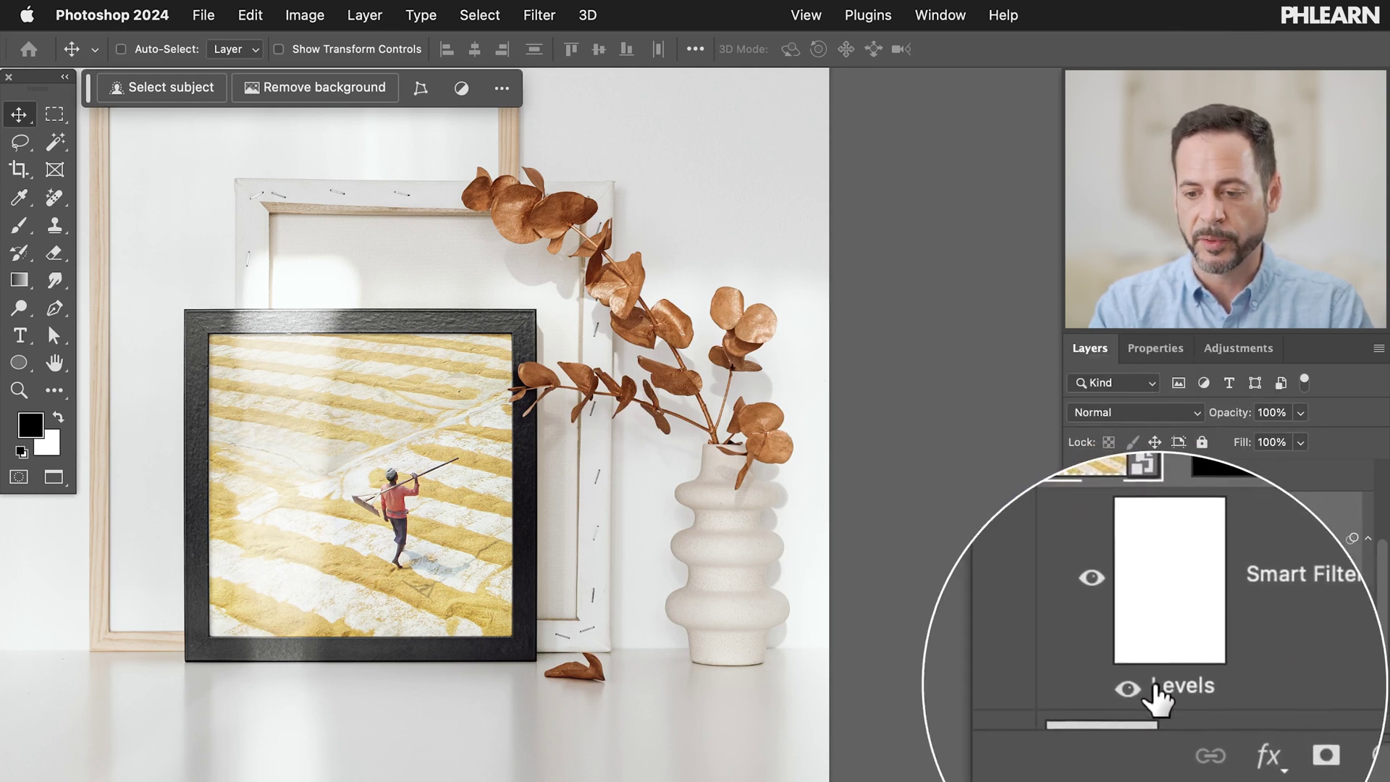
pyautogui.click(1141, 686)
pyautogui.click(1140, 686)
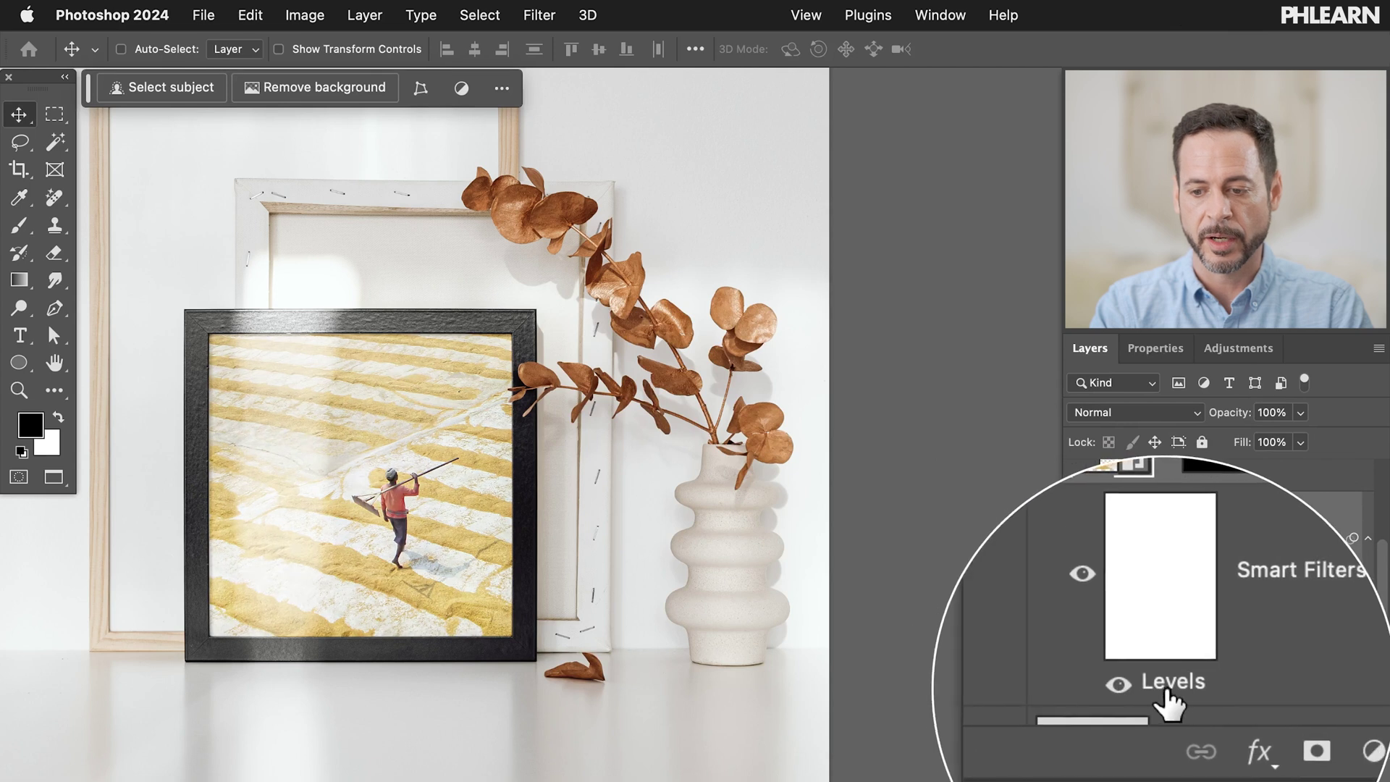
pyautogui.doubleClick(1171, 685)
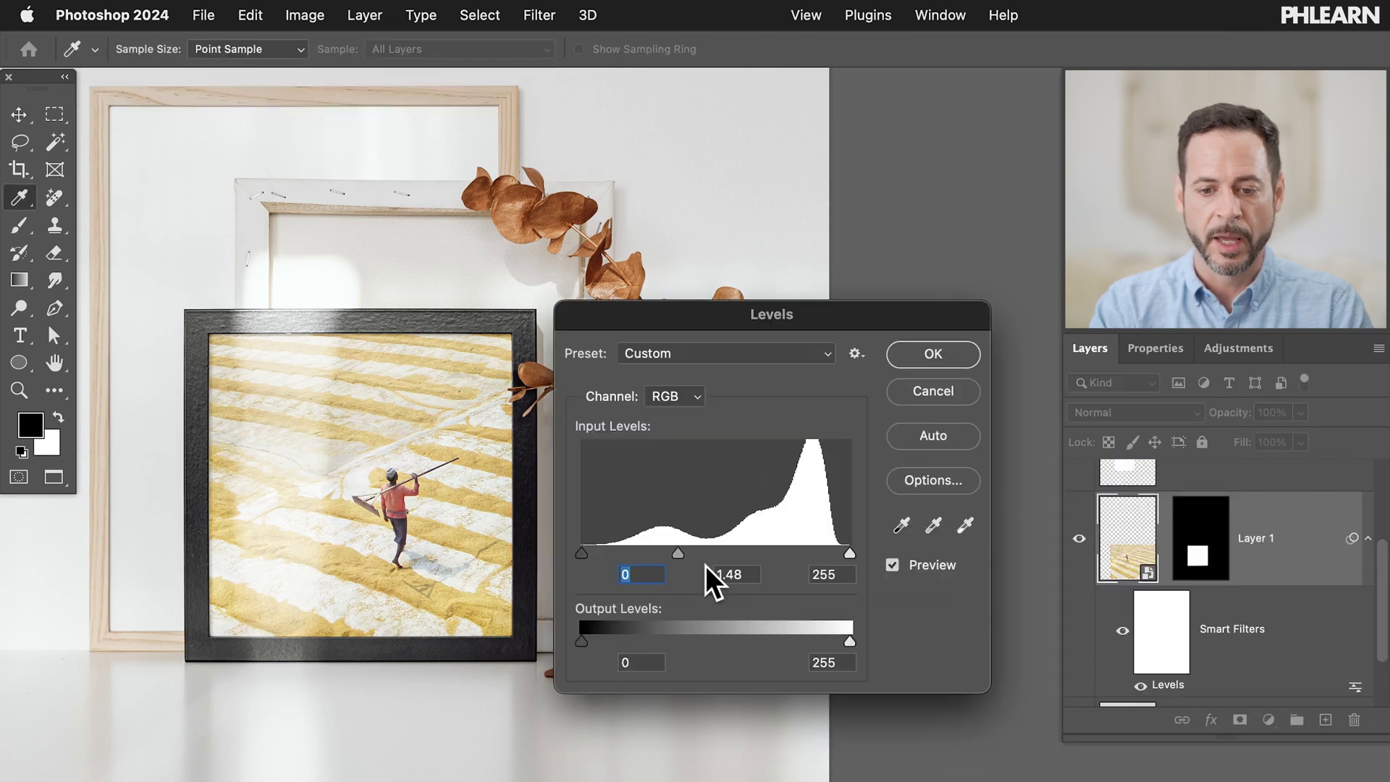
pyautogui.moveTo(676, 550); pyautogui.dragTo(685, 550)
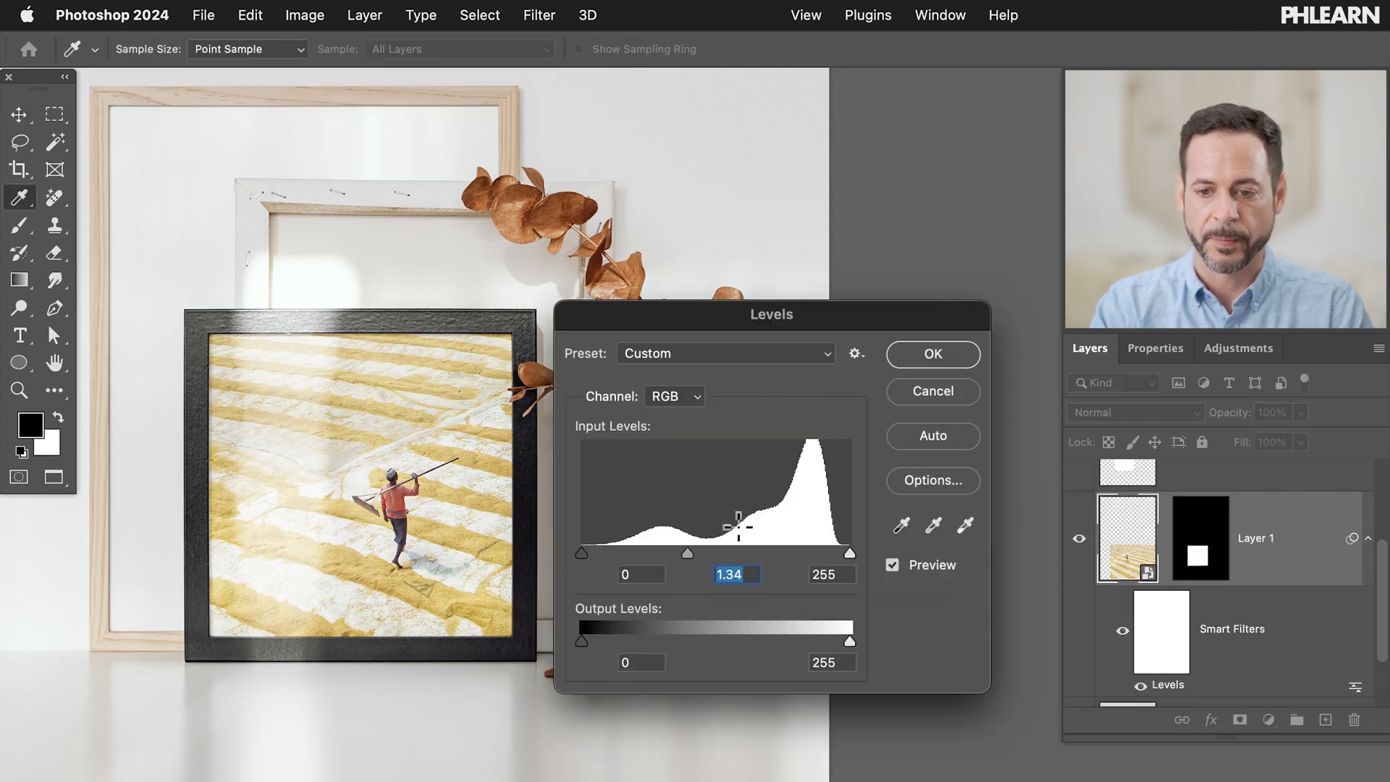
pyautogui.click(932, 354)
pyautogui.press('v')
pyautogui.hscroll(-5, 575, 412)
pyautogui.scroll(2, 575, 411)
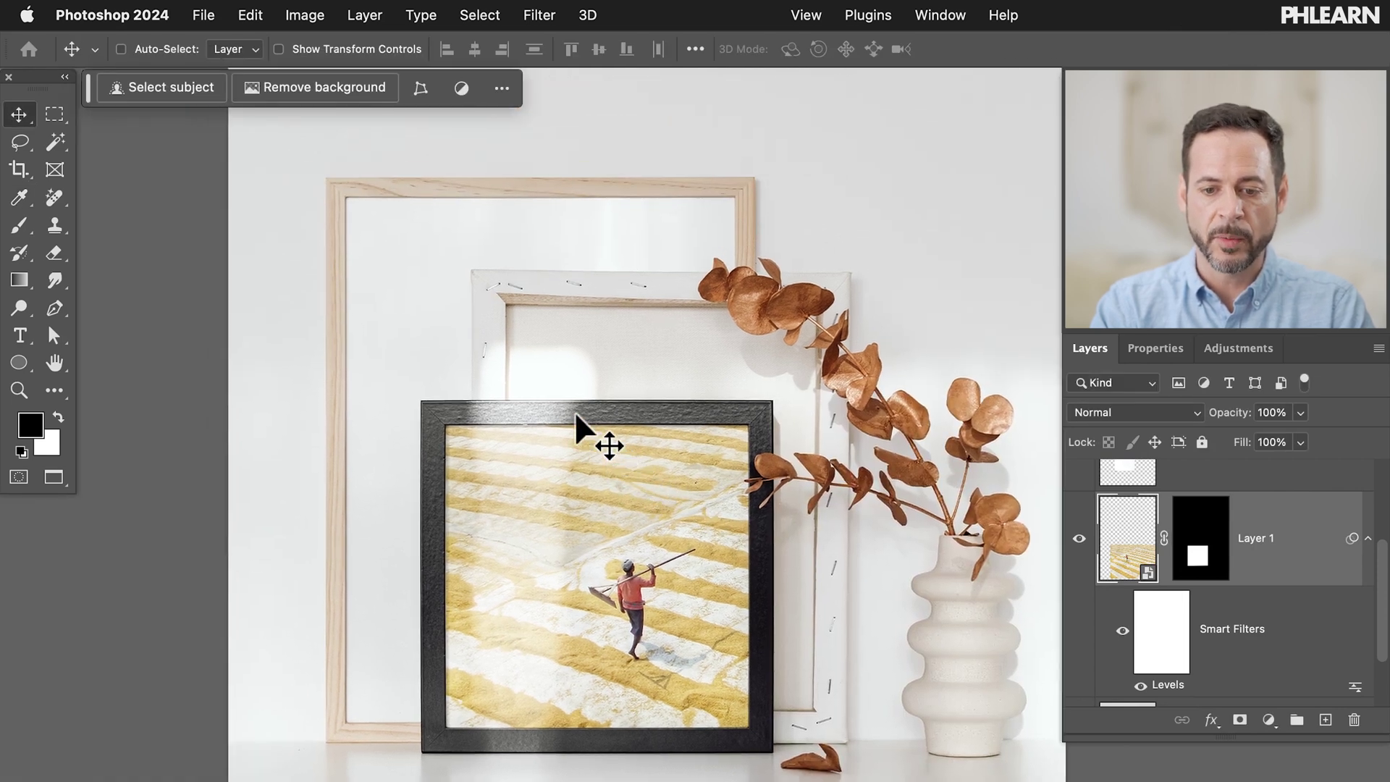
pyautogui.press('f')
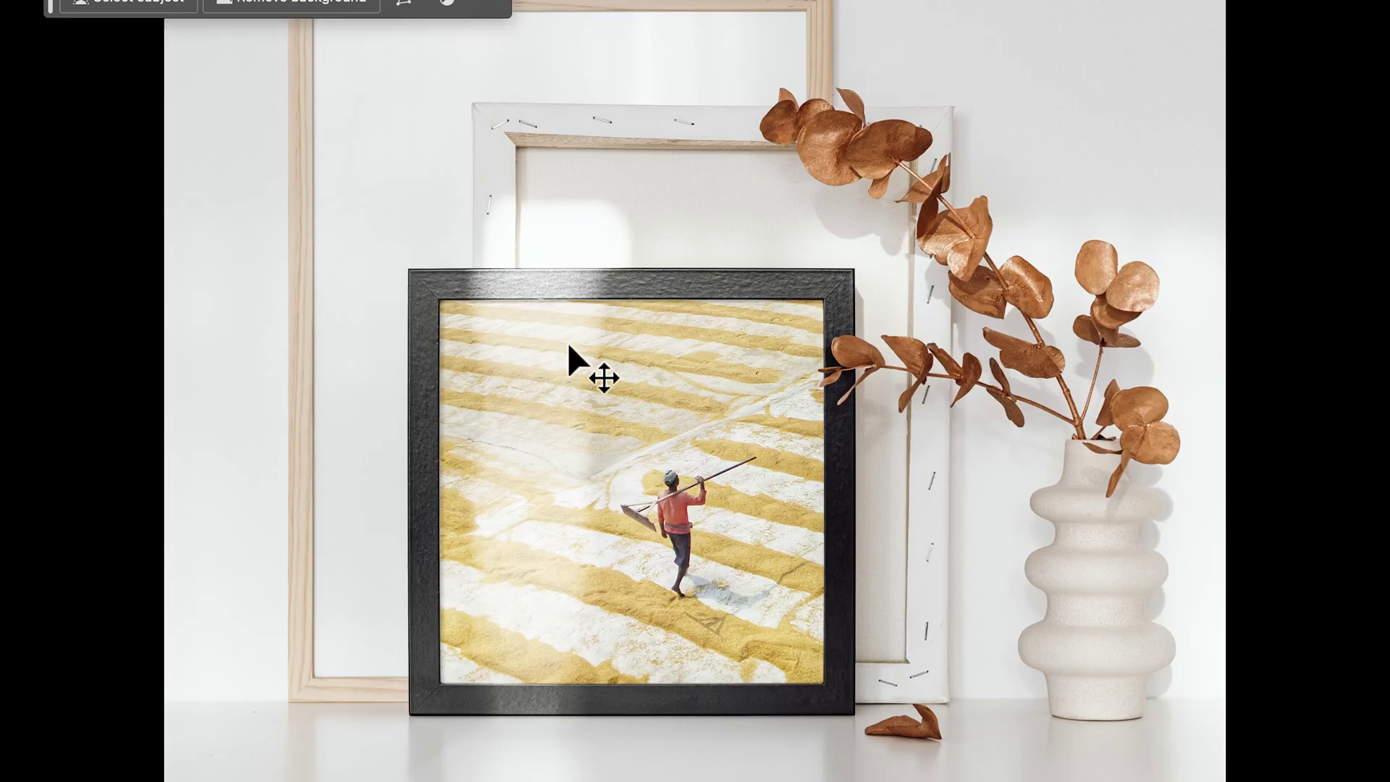
# Step: Scroll the full-screen view to inspect the finished frame mockup
pyautogui.scroll(-1, 624, 449)
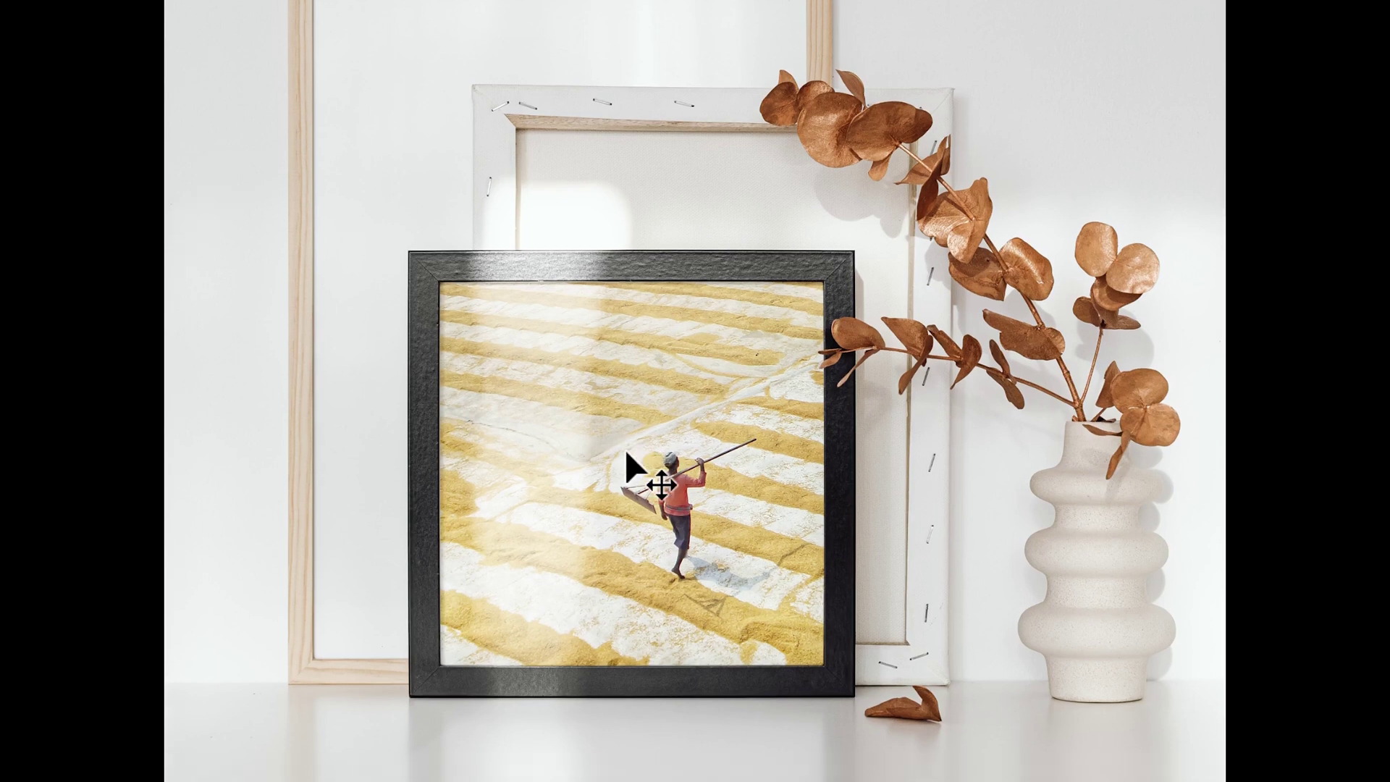